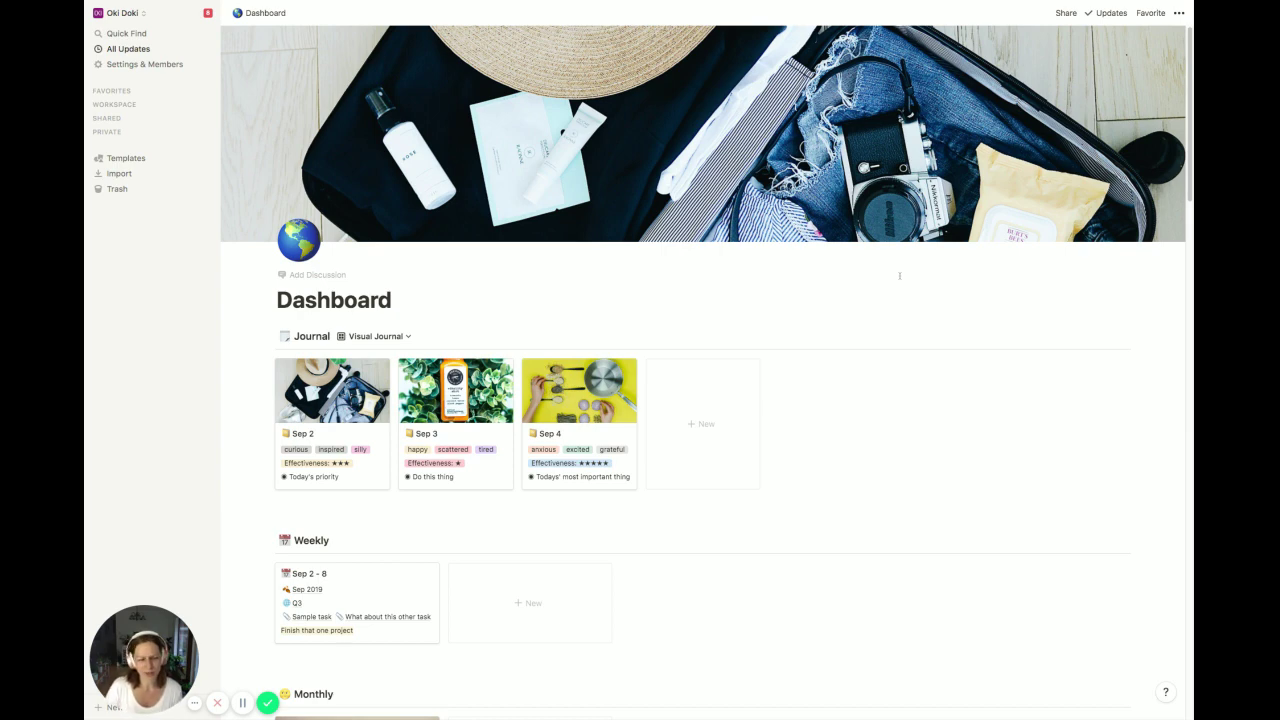
Step: Look over the dashboard's Journal, Weekly, Monthly and Quarterly sections
{"action": "scroll", "coordinate": [903, 279], "scroll_direction": "down", "scroll_amount": 2}
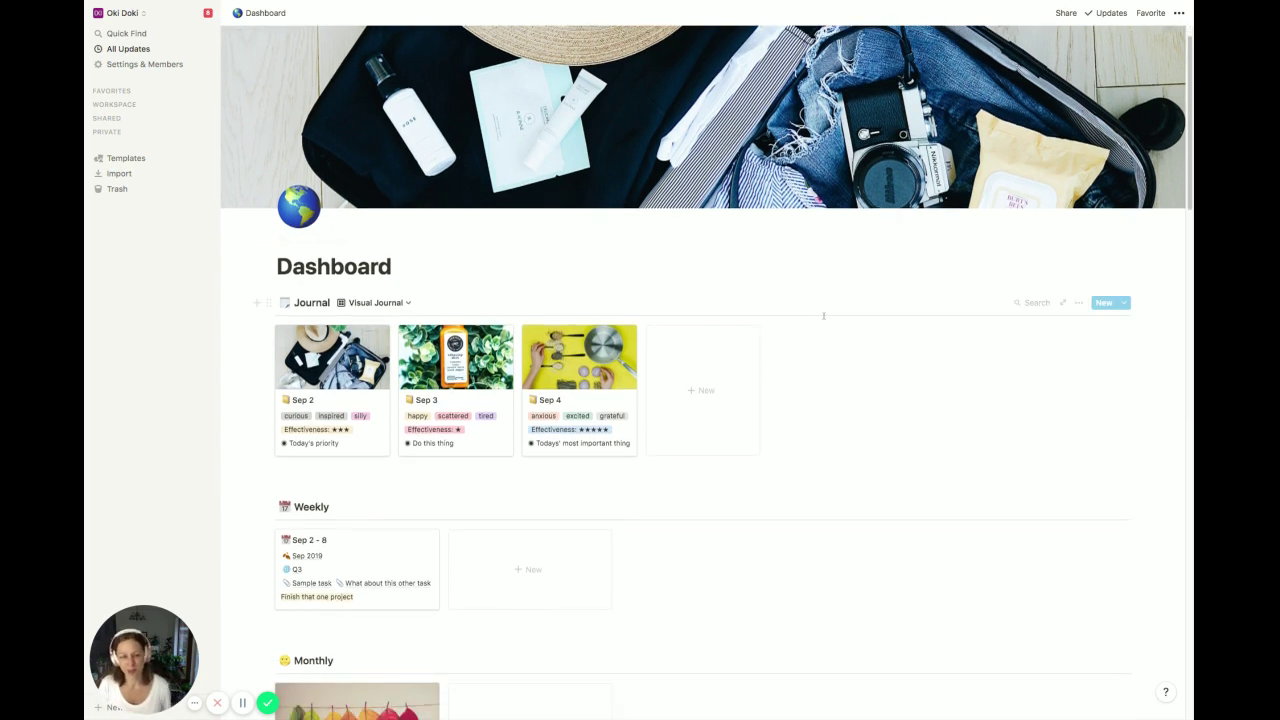
{"action": "scroll", "coordinate": [819, 313], "scroll_direction": "down", "scroll_amount": 1}
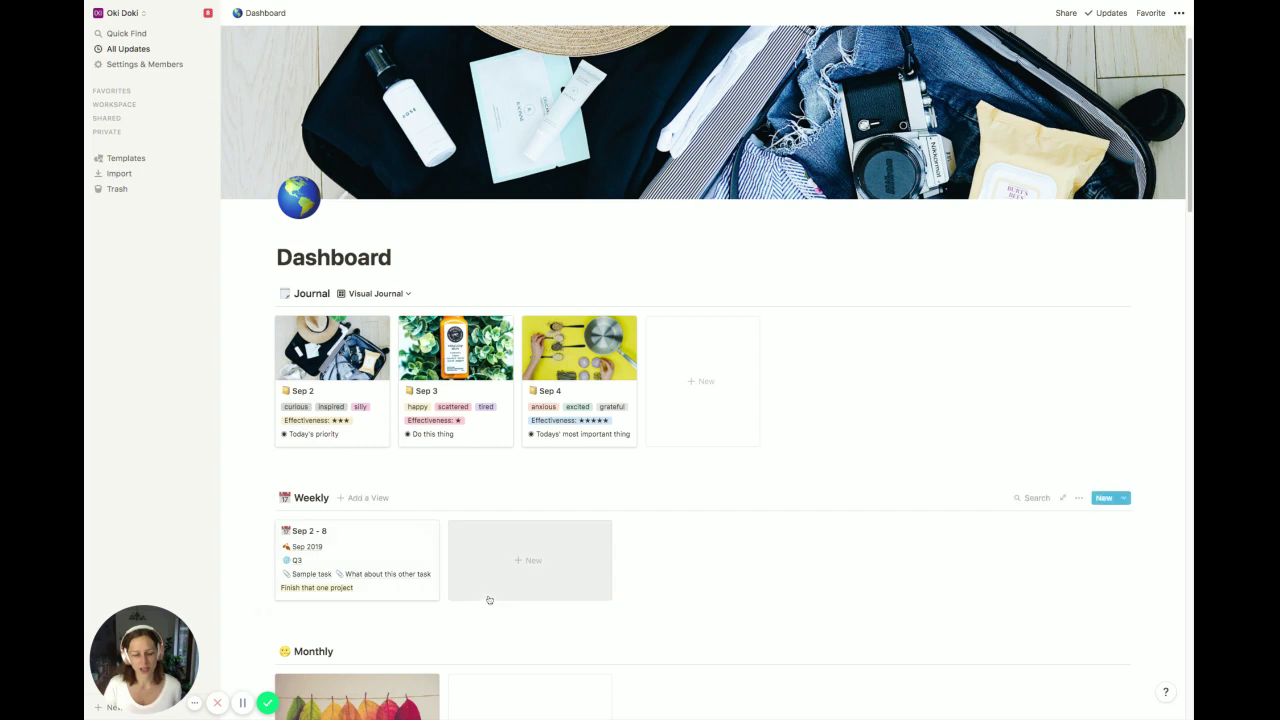
{"action": "scroll", "coordinate": [880, 595], "scroll_direction": "down", "scroll_amount": 3}
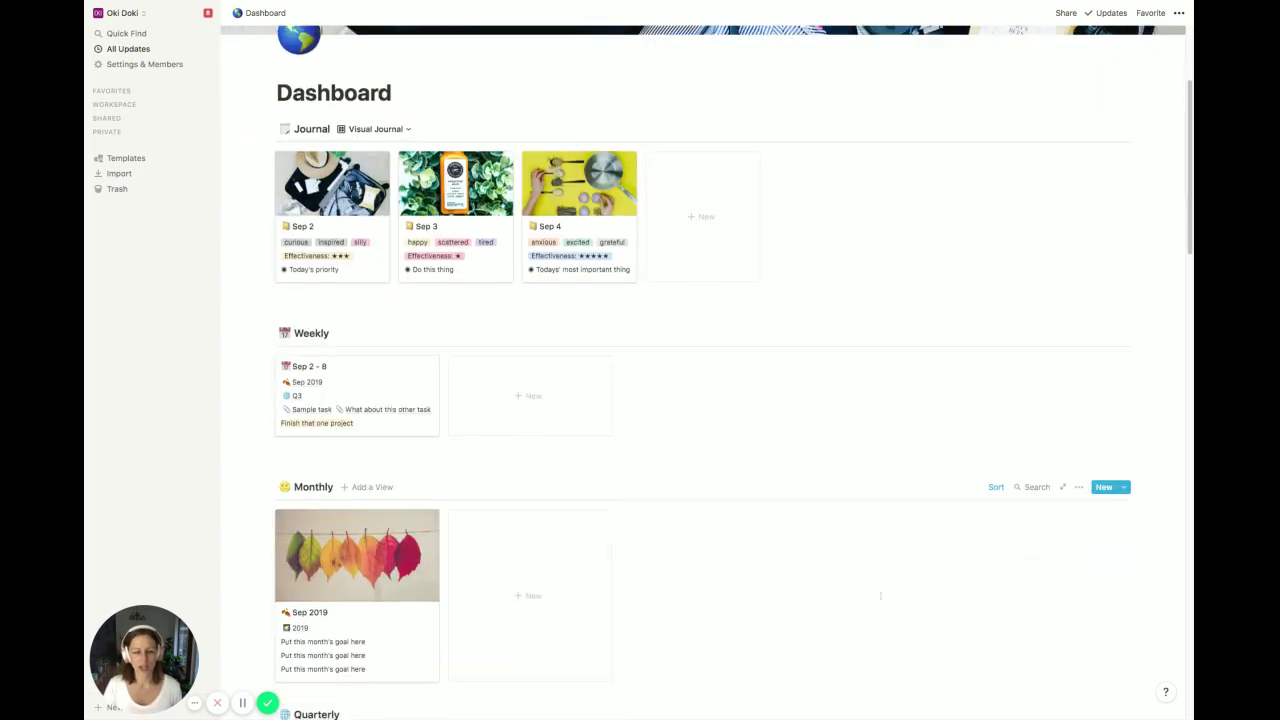
{"action": "scroll", "coordinate": [864, 600], "scroll_direction": "down", "scroll_amount": 4}
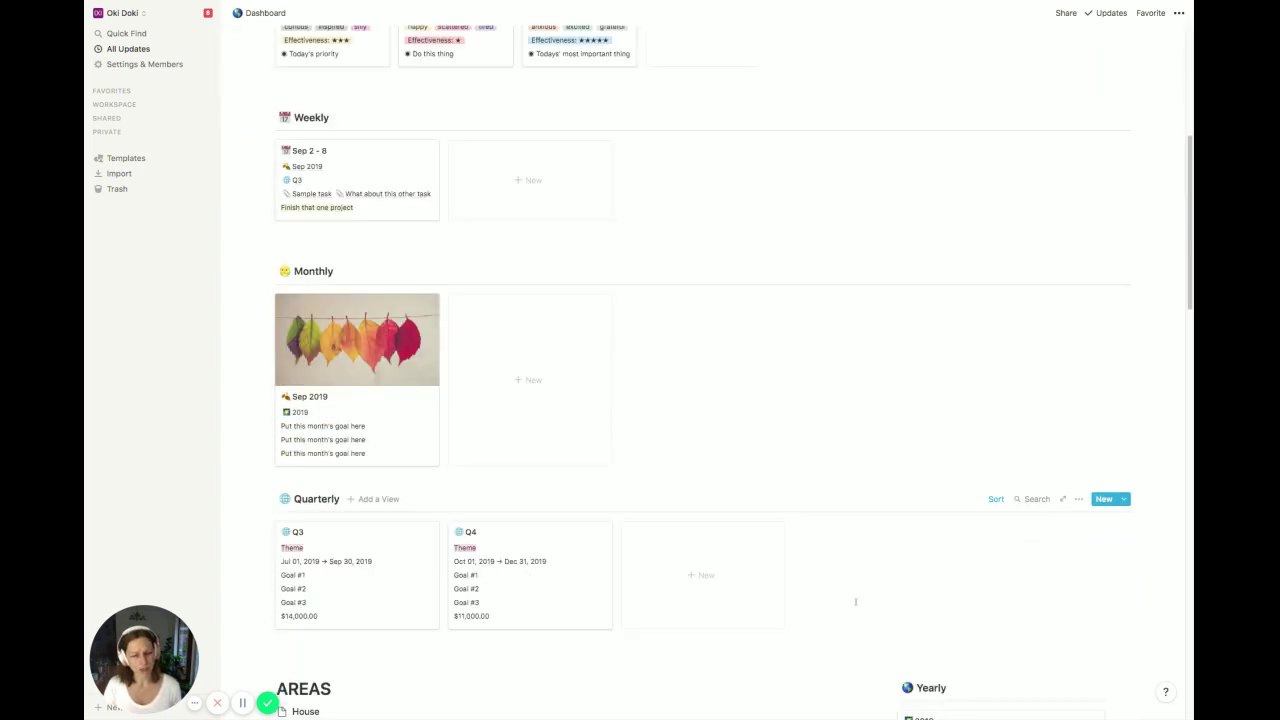
{"action": "scroll", "coordinate": [846, 597], "scroll_direction": "up", "scroll_amount": 4}
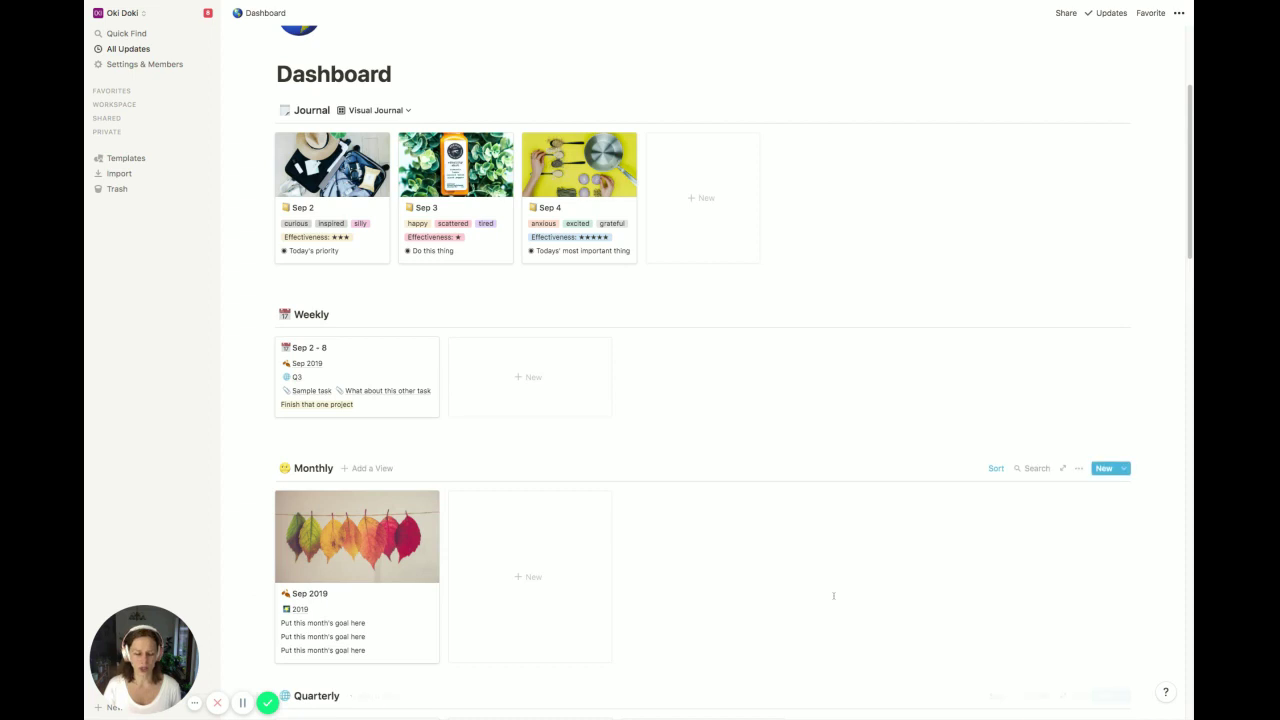
{"action": "scroll", "coordinate": [836, 593], "scroll_direction": "up", "scroll_amount": 4}
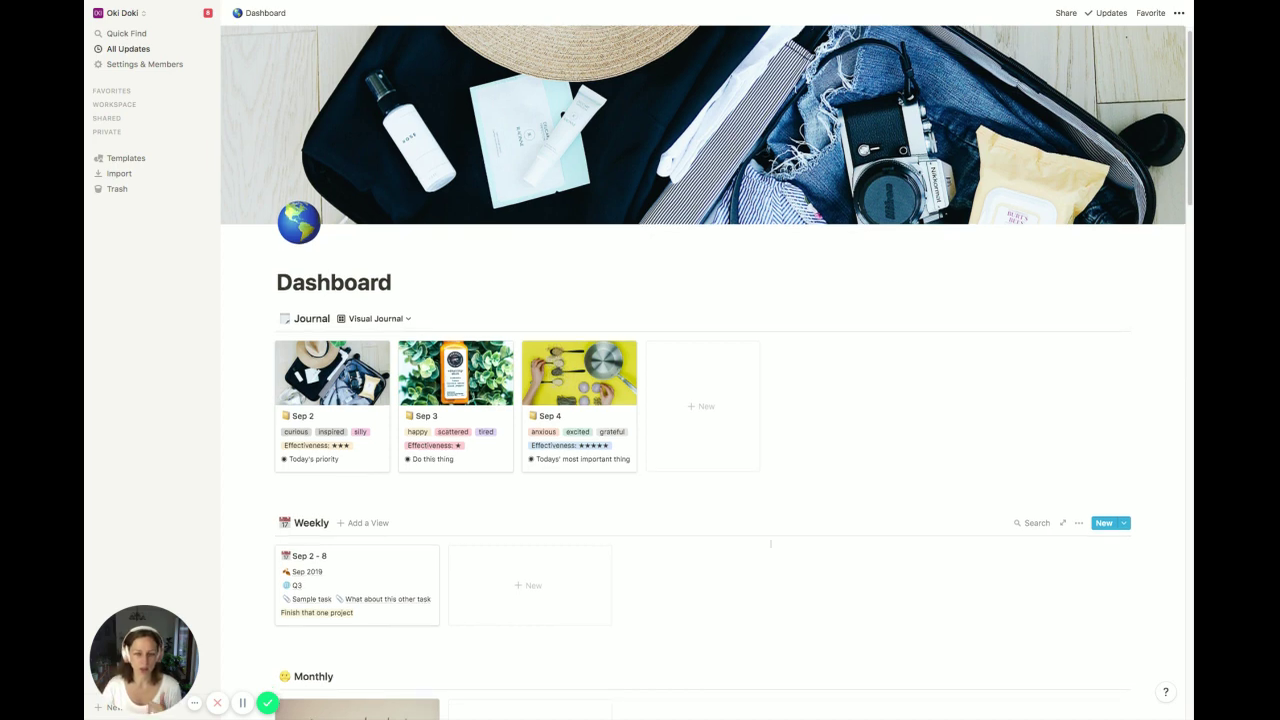
{"action": "scroll", "coordinate": [771, 544], "scroll_direction": "down", "scroll_amount": 2}
{"action": "scroll", "coordinate": [760, 519], "scroll_direction": "down", "scroll_amount": 2}
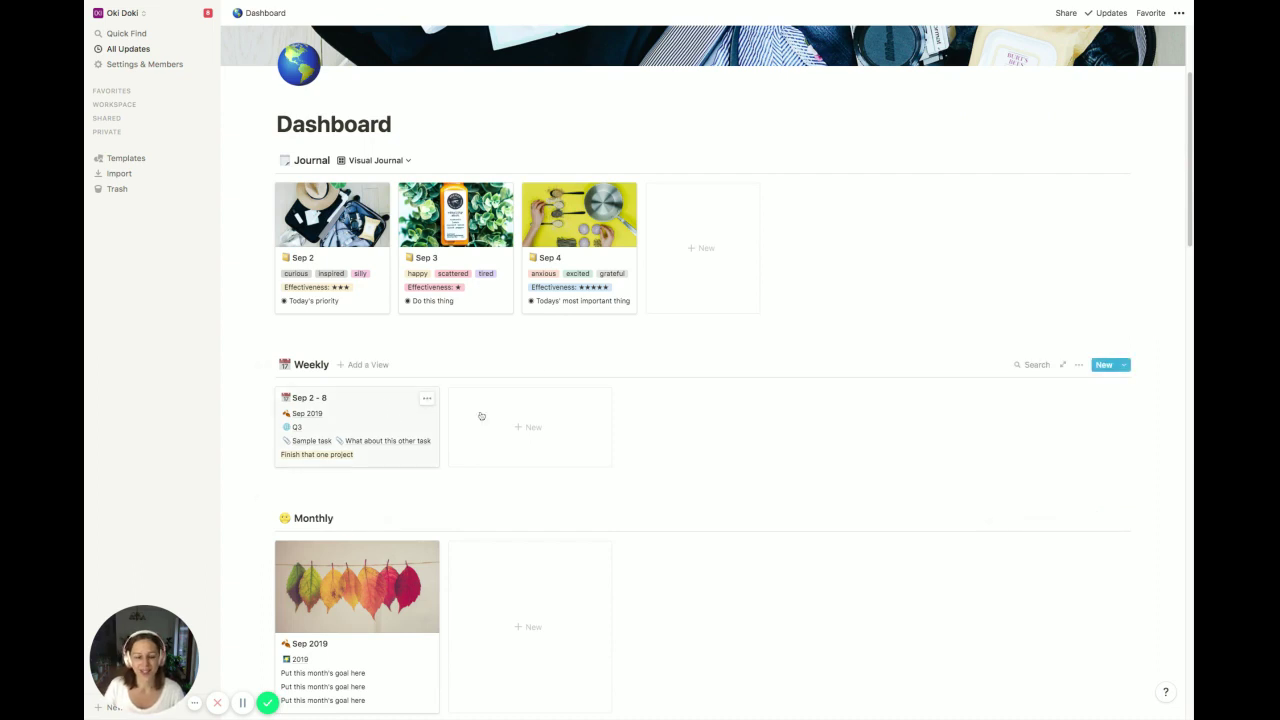
Step: Open the Sep 2 - 8 weekly entry as a full page and create a new Sep 5 page in its Journal relation
{"action": "left_click", "coordinate": [374, 423]}
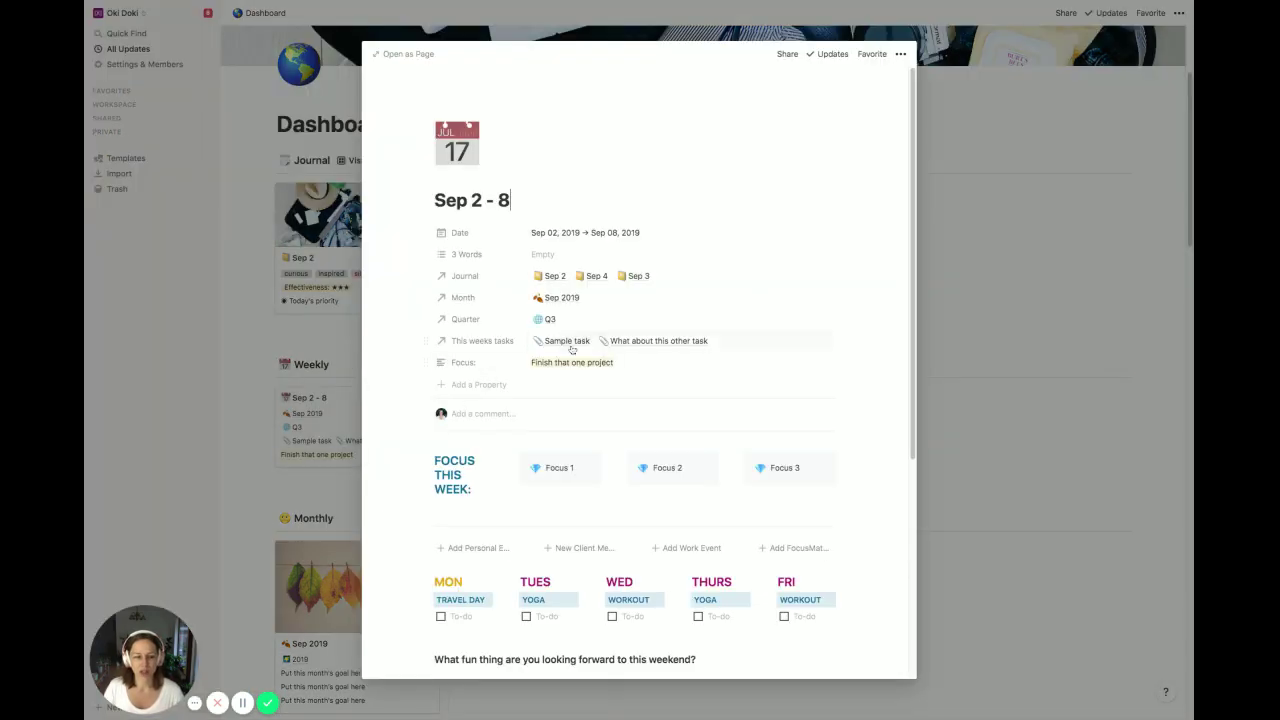
{"action": "left_click", "coordinate": [418, 56]}
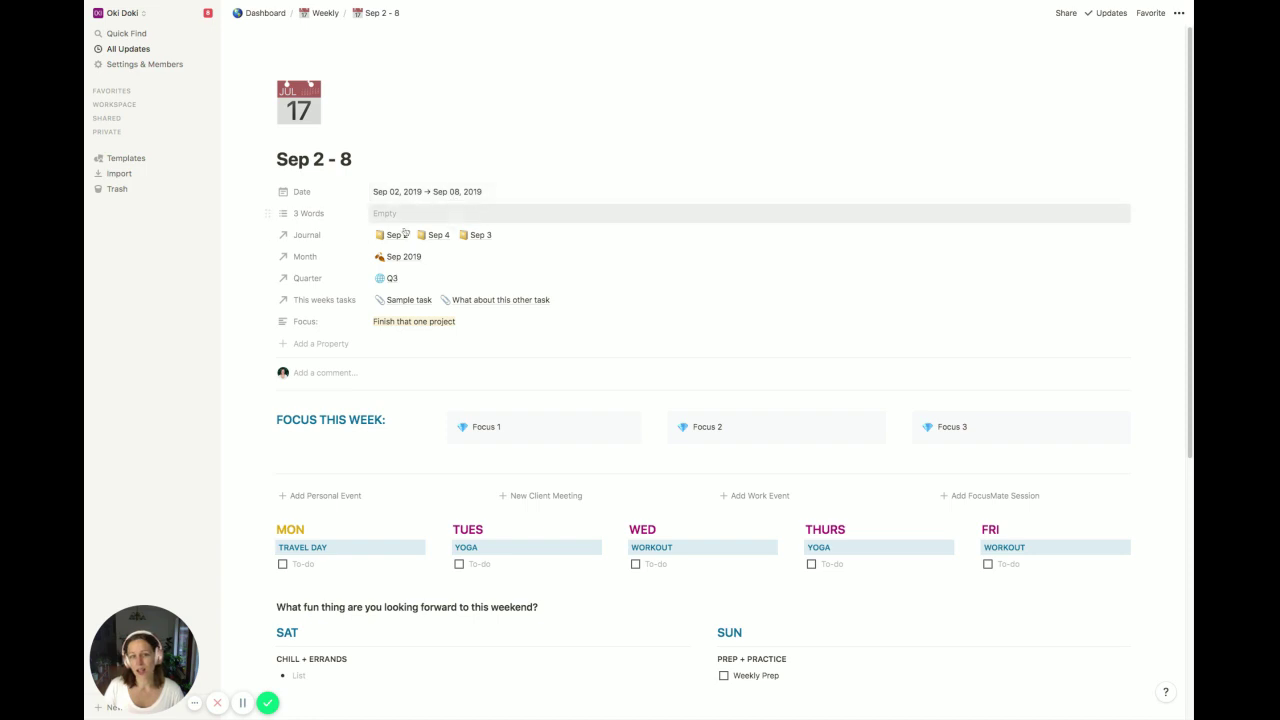
{"action": "left_click", "coordinate": [520, 238]}
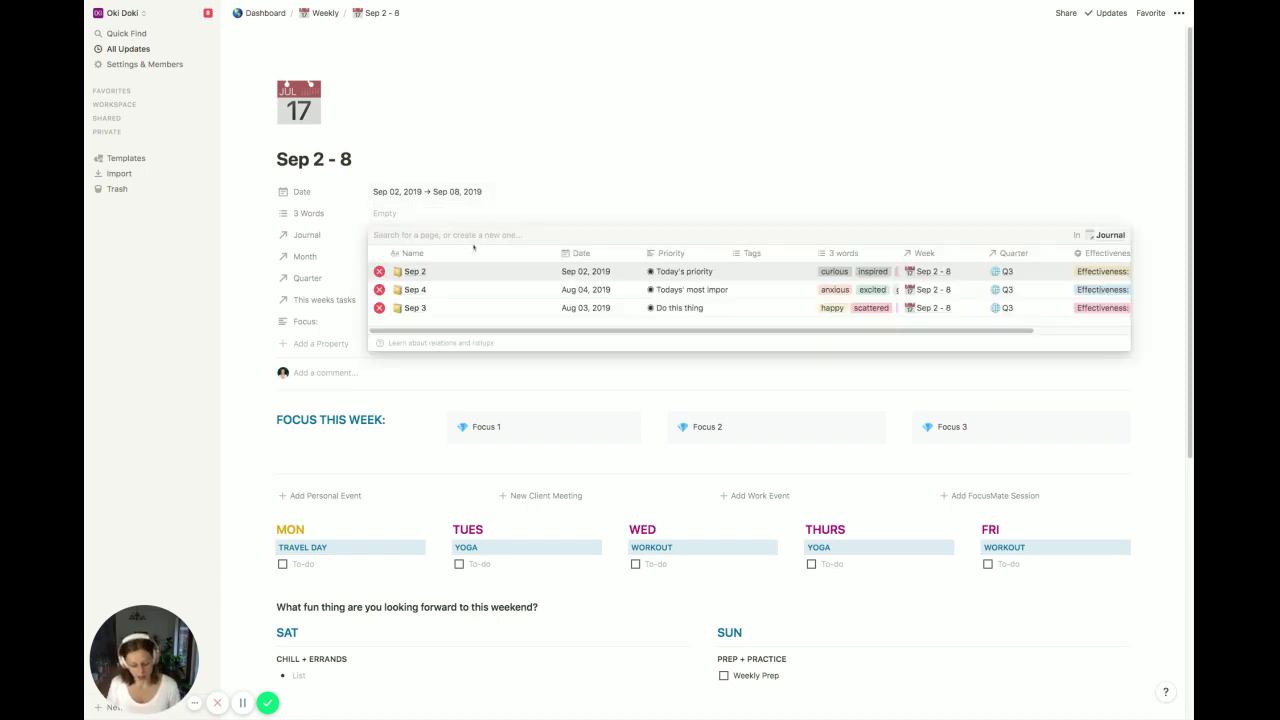
{"action": "type", "text": "Sep 5"}
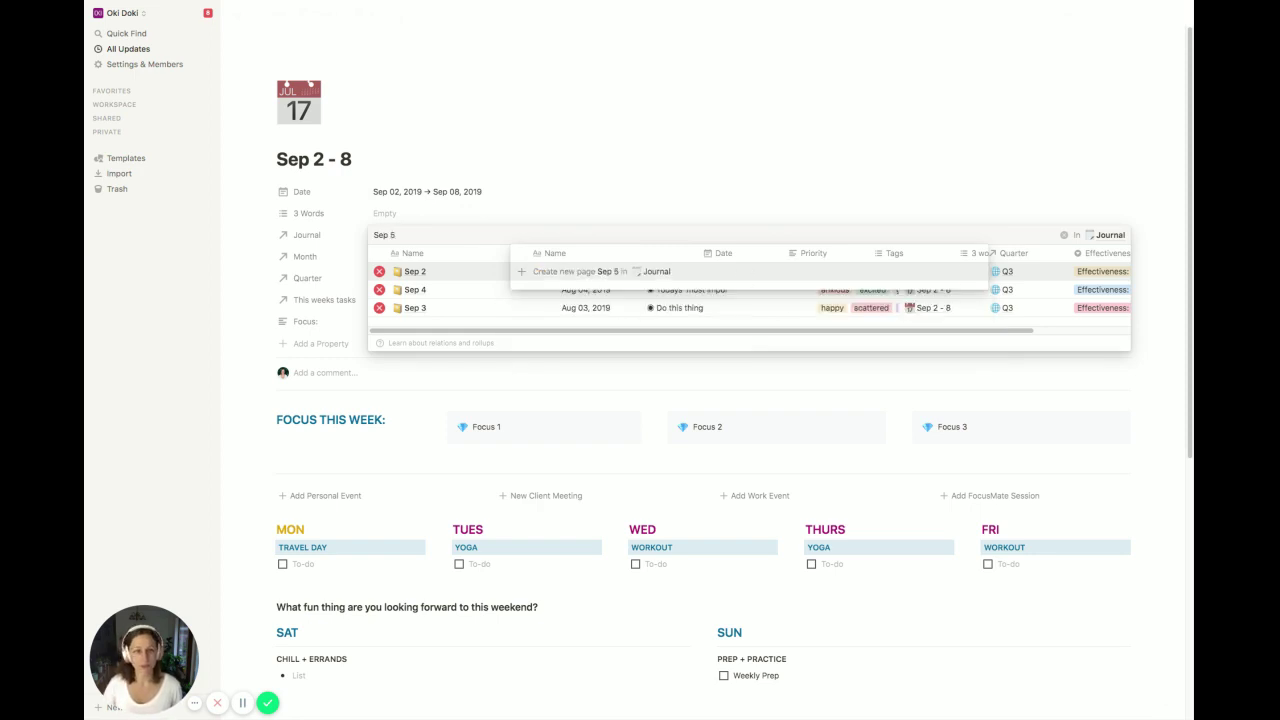
{"action": "left_click", "coordinate": [613, 273]}
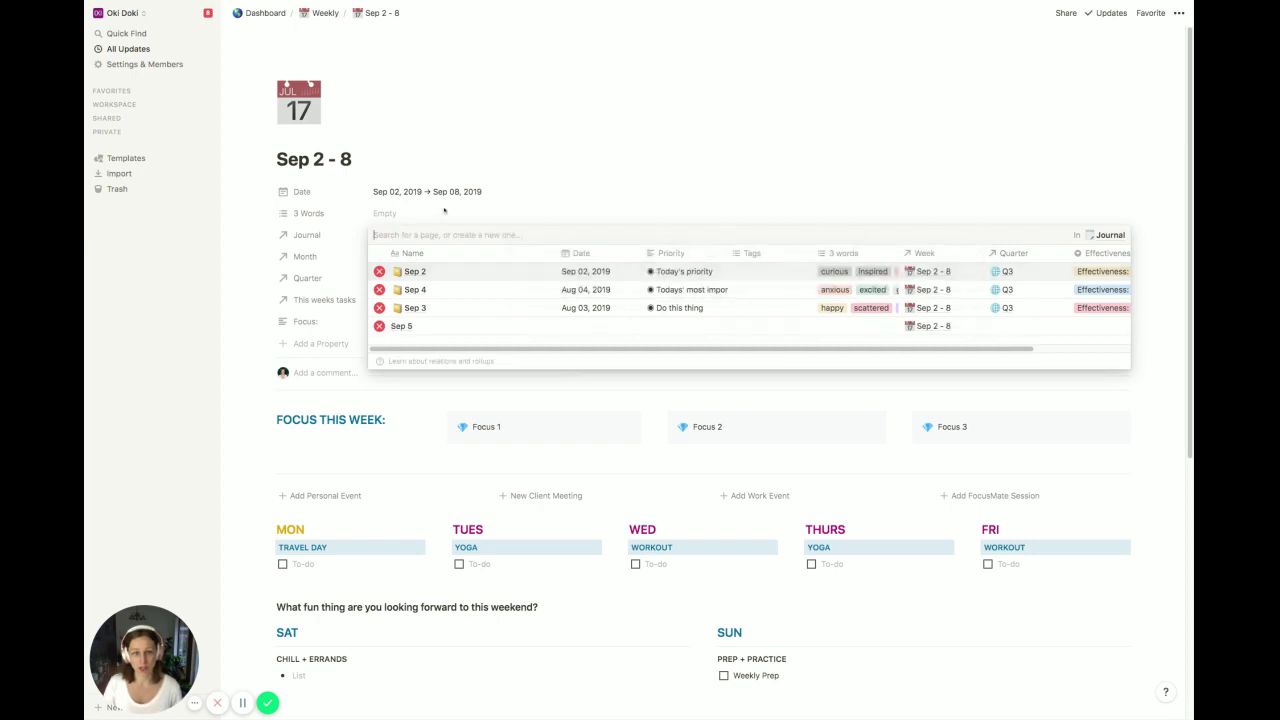
{"action": "key", "text": "Escape"}
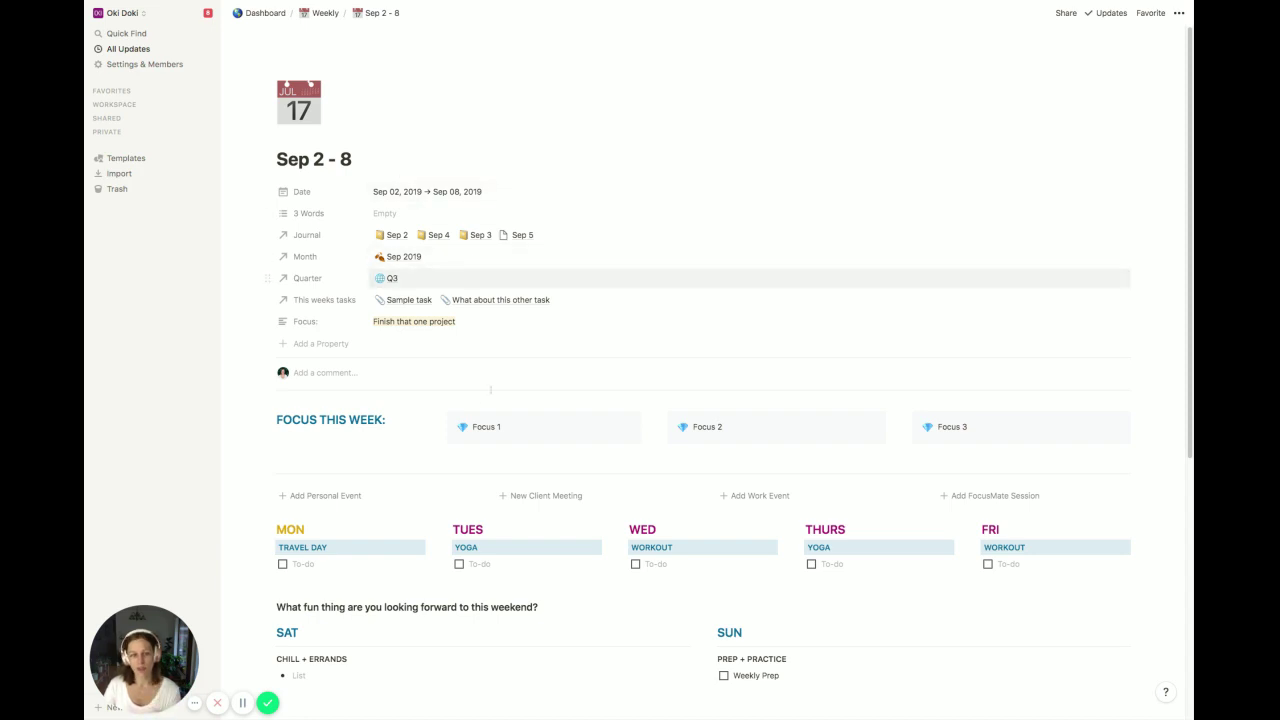
Step: Review the Sep 2019 monthly page linked in the Month relation, including its goals, events and reflection prompts, and return to the week
{"action": "left_click", "coordinate": [403, 258]}
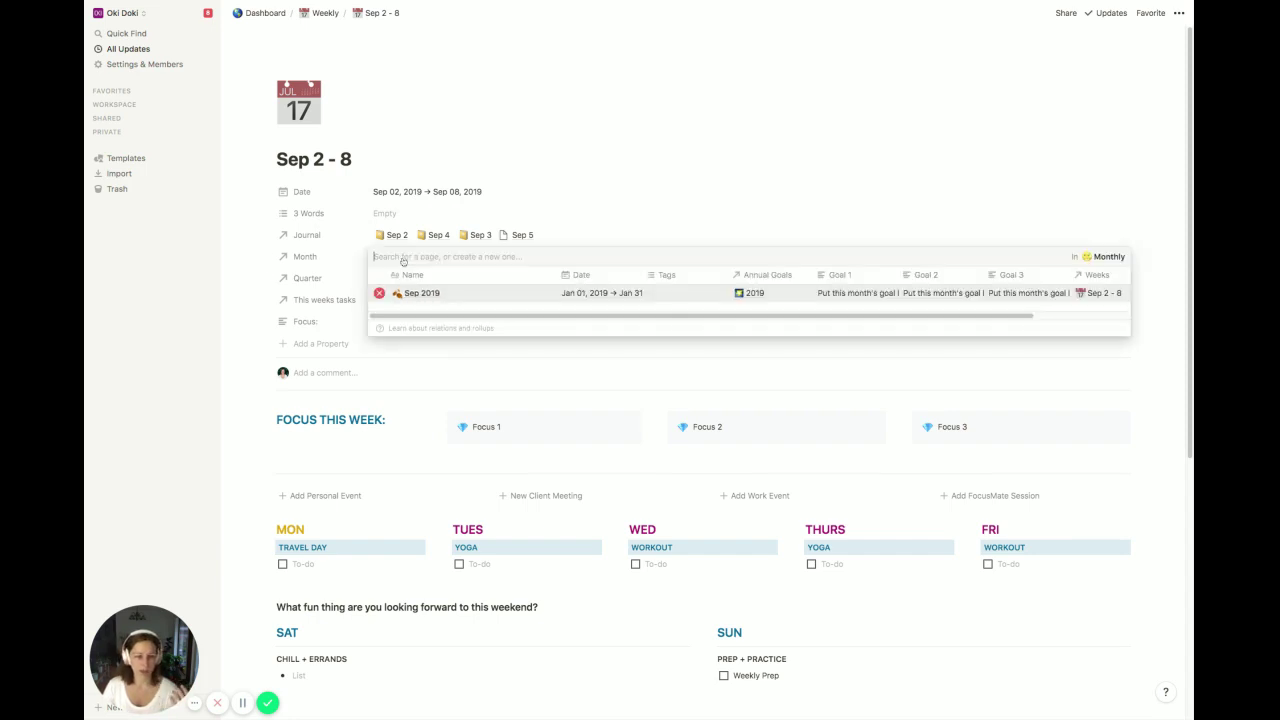
{"action": "left_click", "coordinate": [430, 294]}
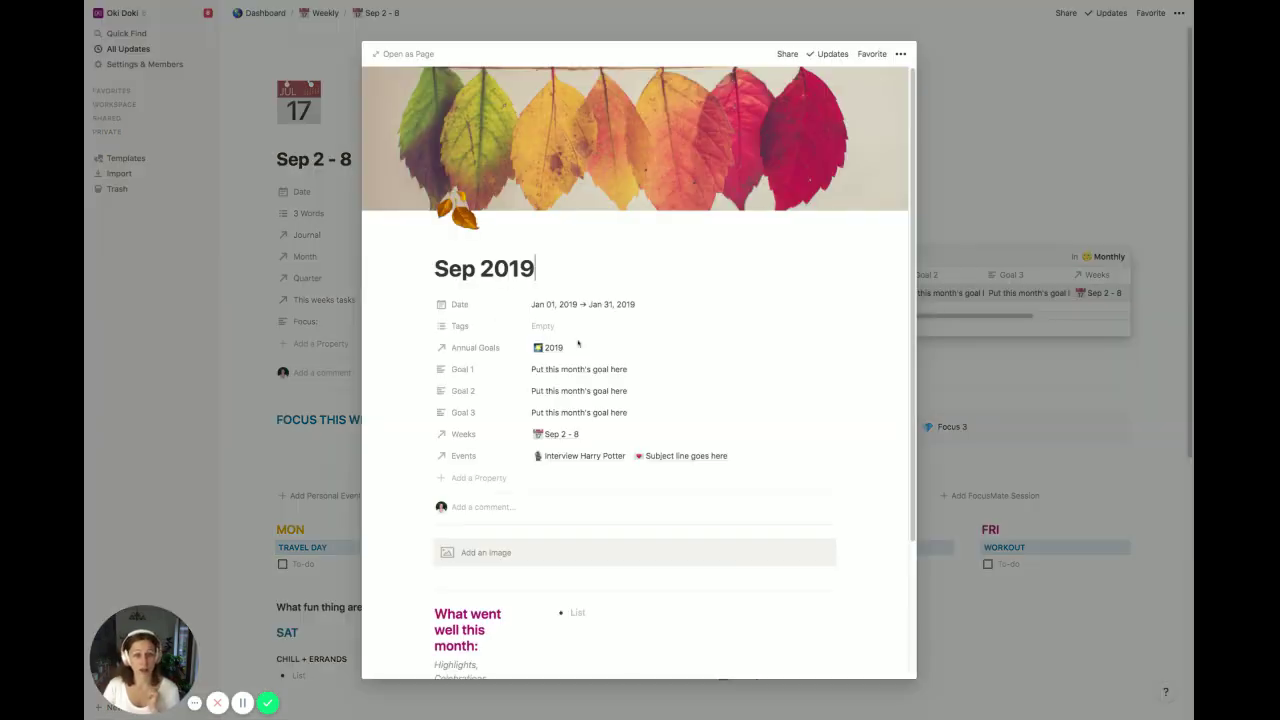
{"action": "scroll", "coordinate": [697, 334], "scroll_direction": "down", "scroll_amount": 1}
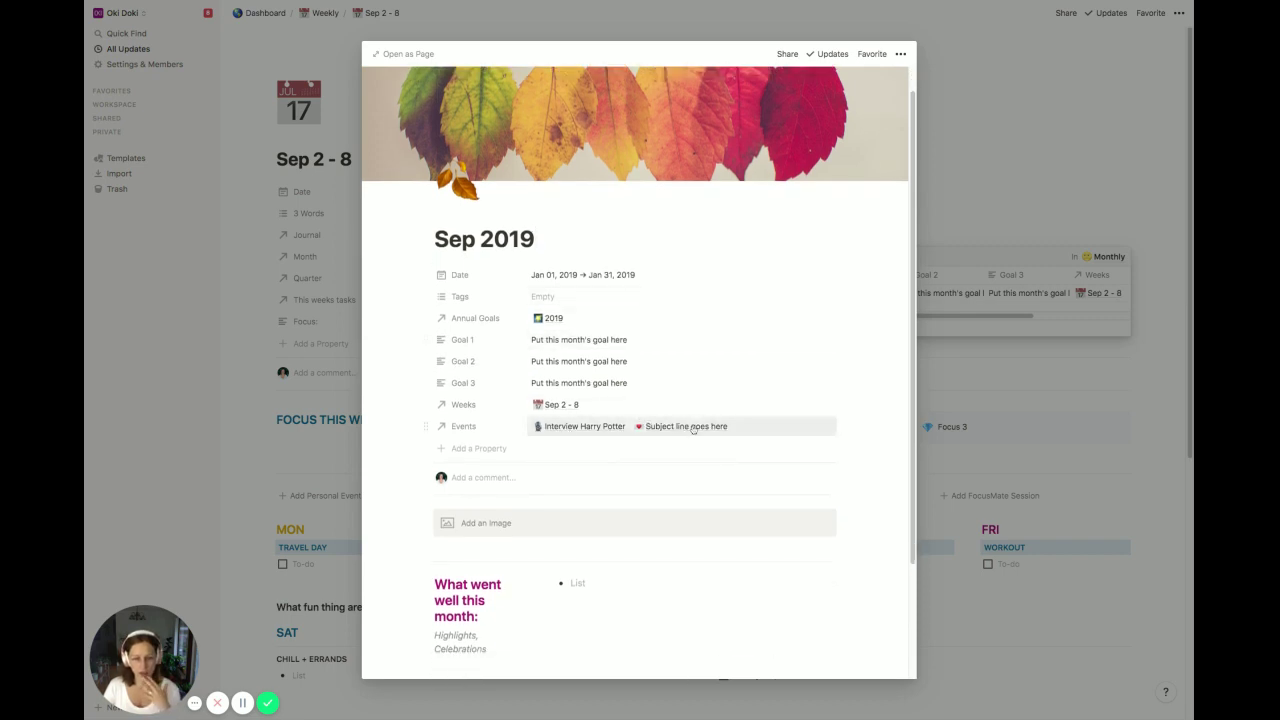
{"action": "scroll", "coordinate": [782, 436], "scroll_direction": "down", "scroll_amount": 3}
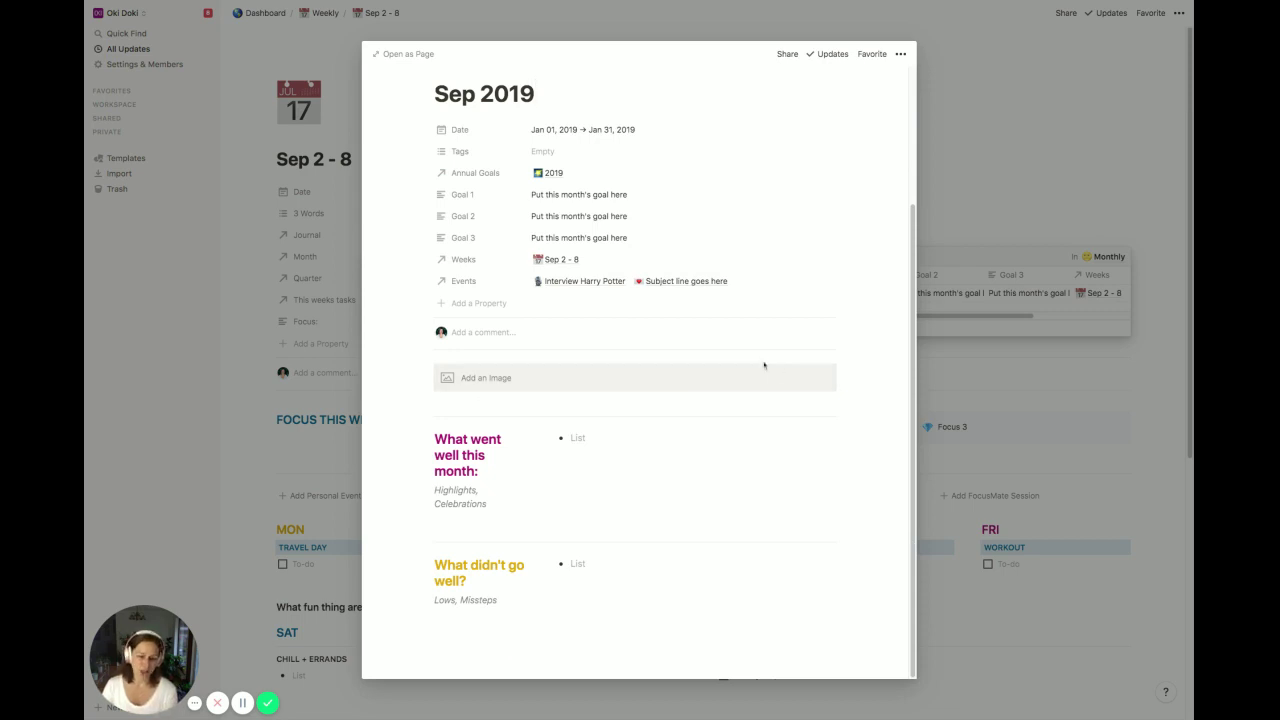
{"action": "left_click", "coordinate": [941, 164]}
{"action": "left_click", "coordinate": [751, 222]}
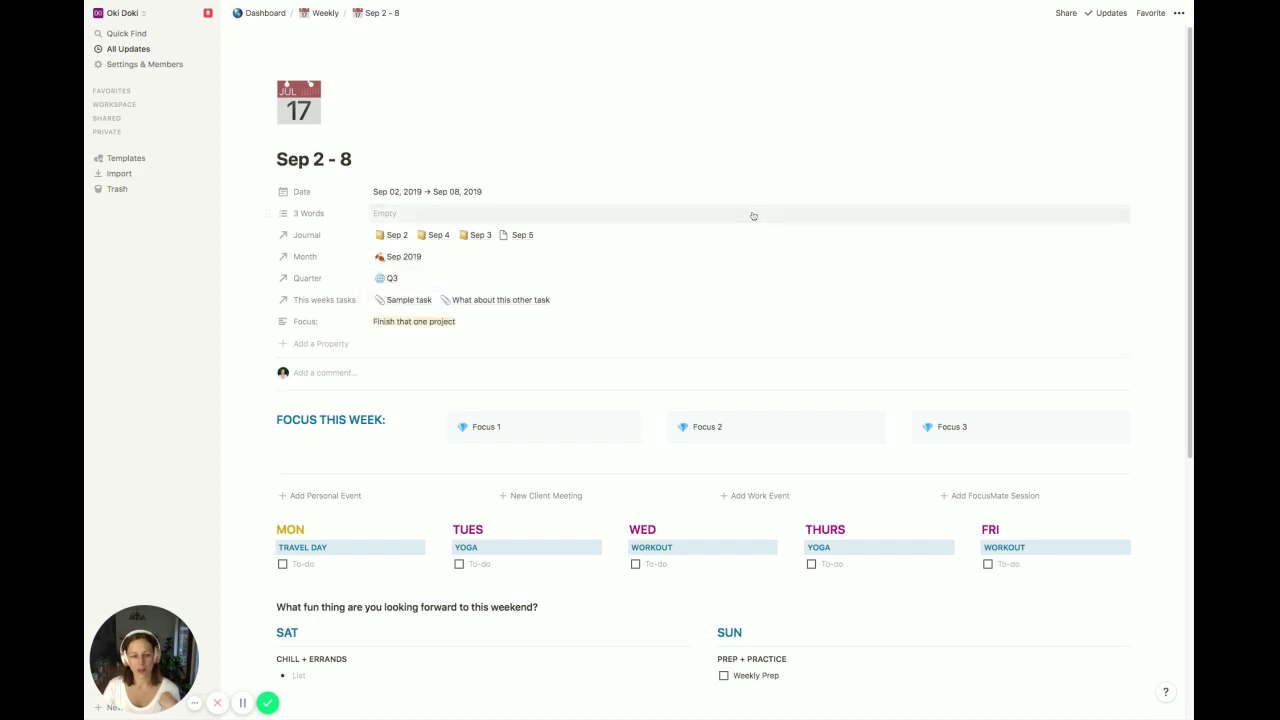
Step: Insert a linked database of Tasks between the weekday to-do columns and the question about the weekend
{"action": "scroll", "coordinate": [754, 341], "scroll_direction": "down", "scroll_amount": 2}
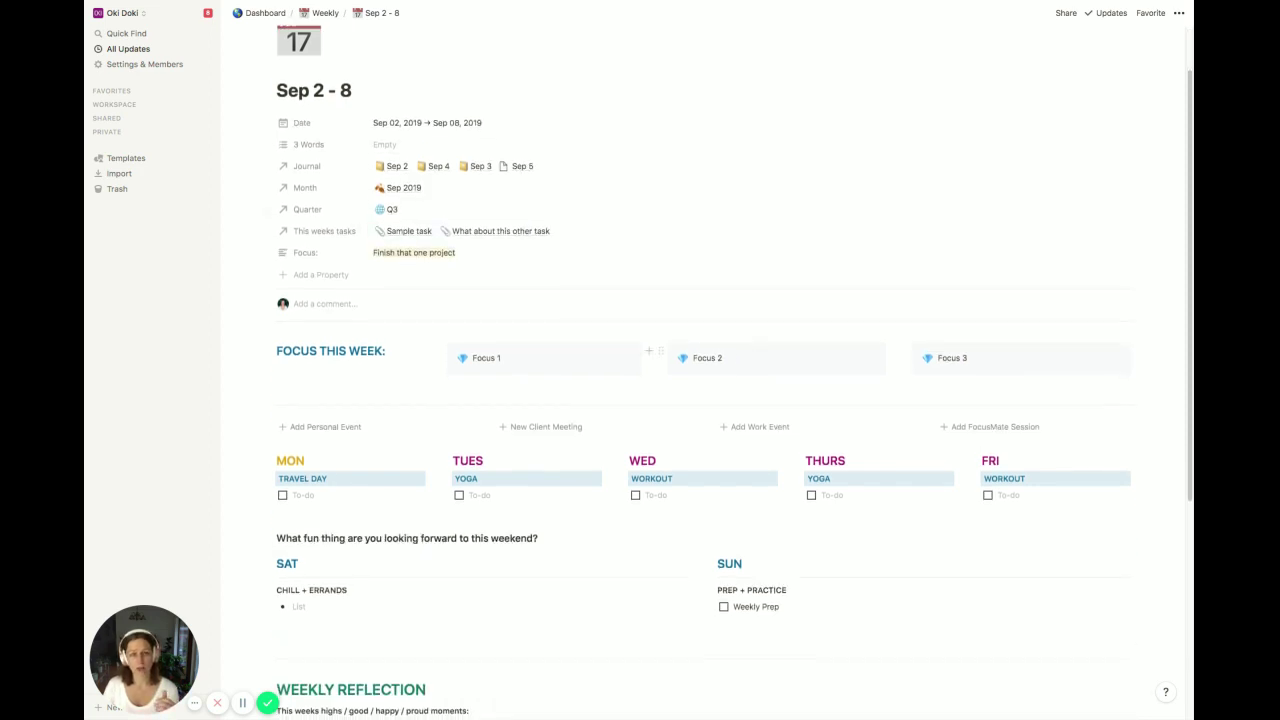
{"action": "scroll", "coordinate": [754, 350], "scroll_direction": "down", "scroll_amount": 10}
{"action": "scroll", "coordinate": [700, 460], "scroll_direction": "up", "scroll_amount": 10}
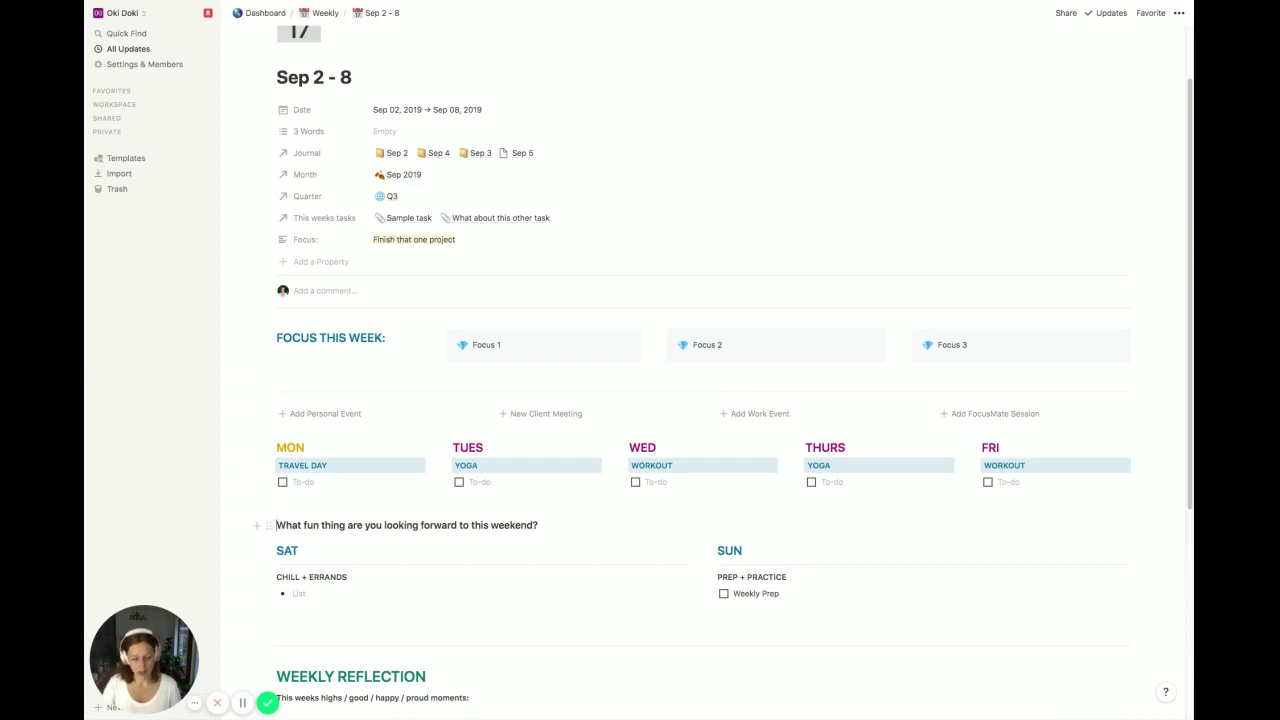
{"action": "key", "text": "Return"}
{"action": "key", "text": "Return"}
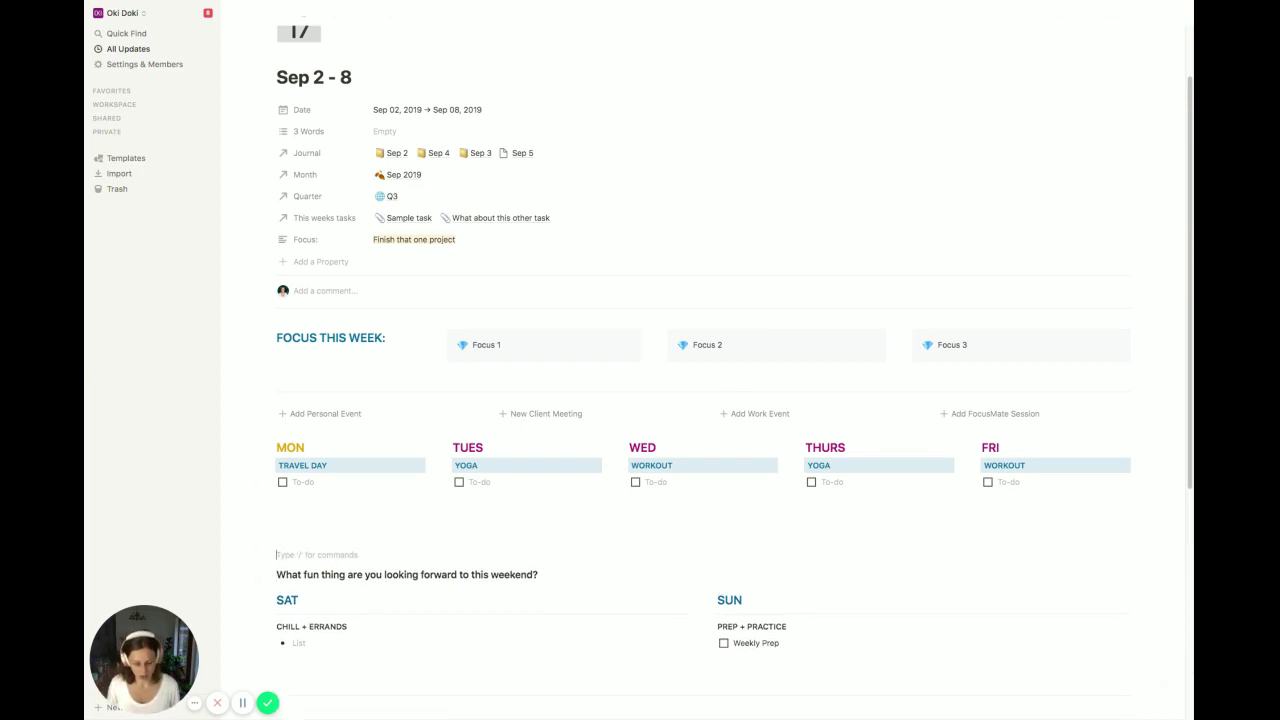
{"action": "key", "text": "Up"}
{"action": "type", "text": "/creat"}
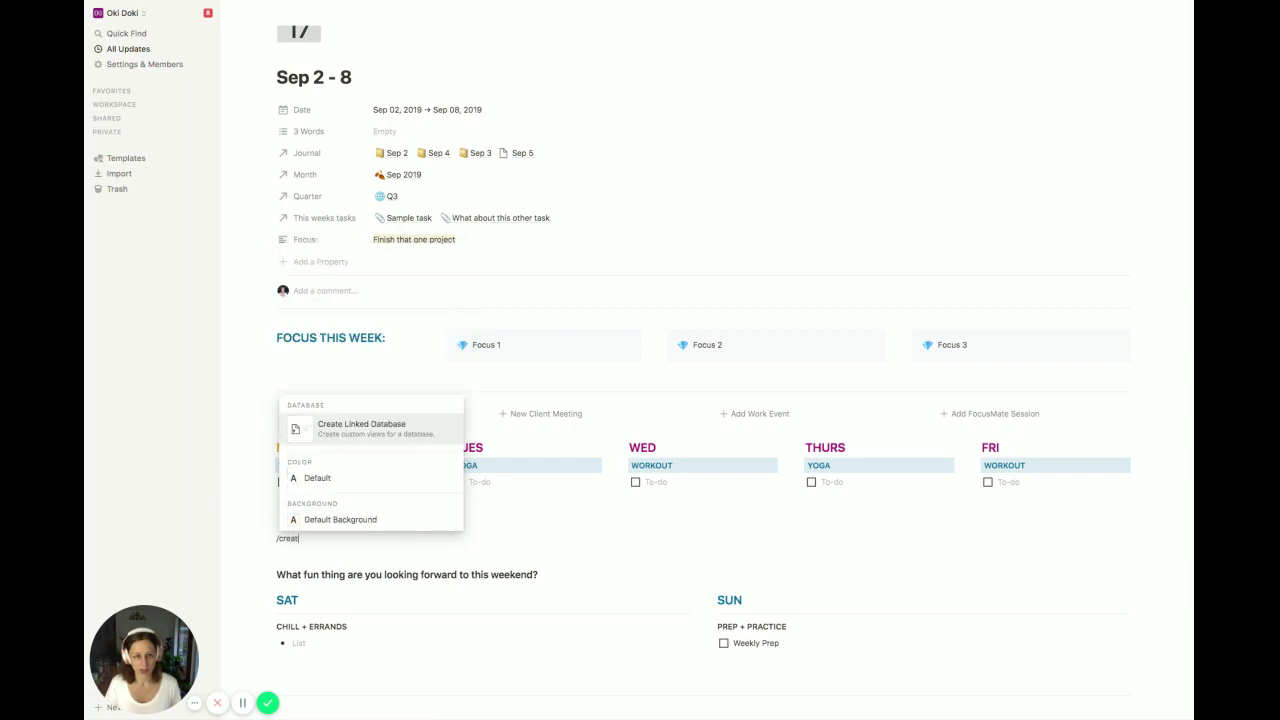
{"action": "left_click", "coordinate": [350, 430]}
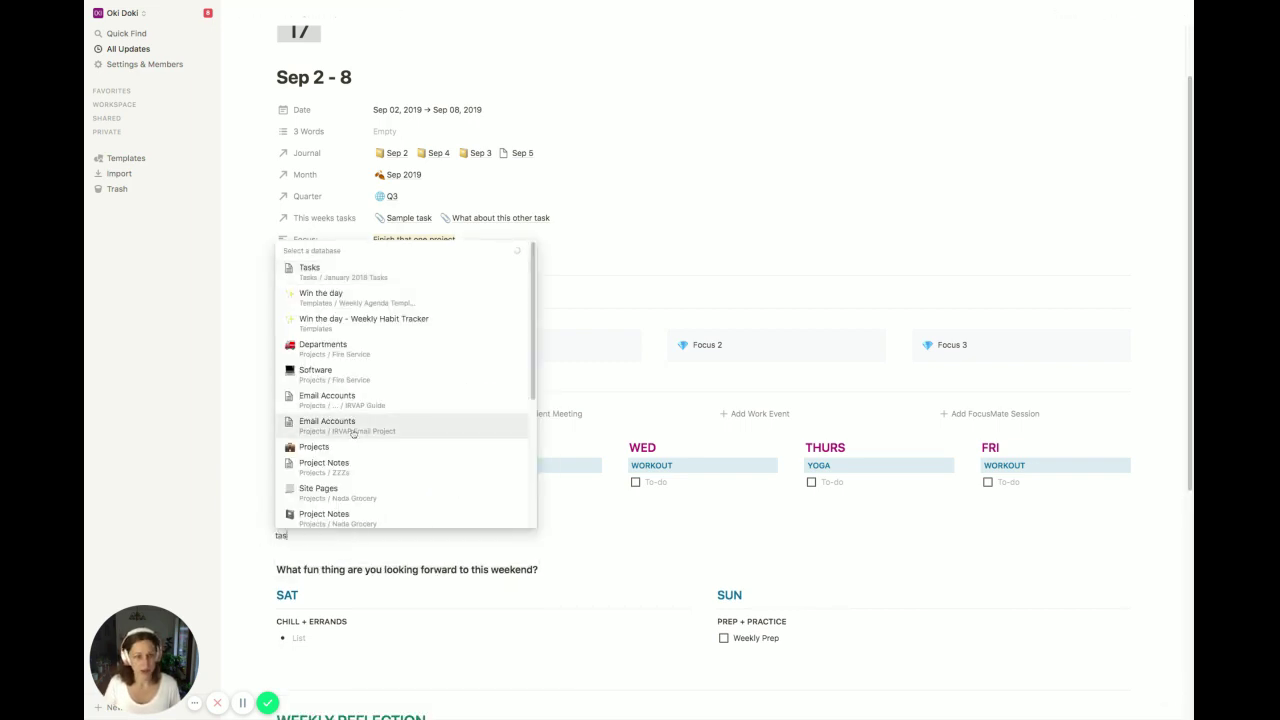
{"action": "type", "text": "tas"}
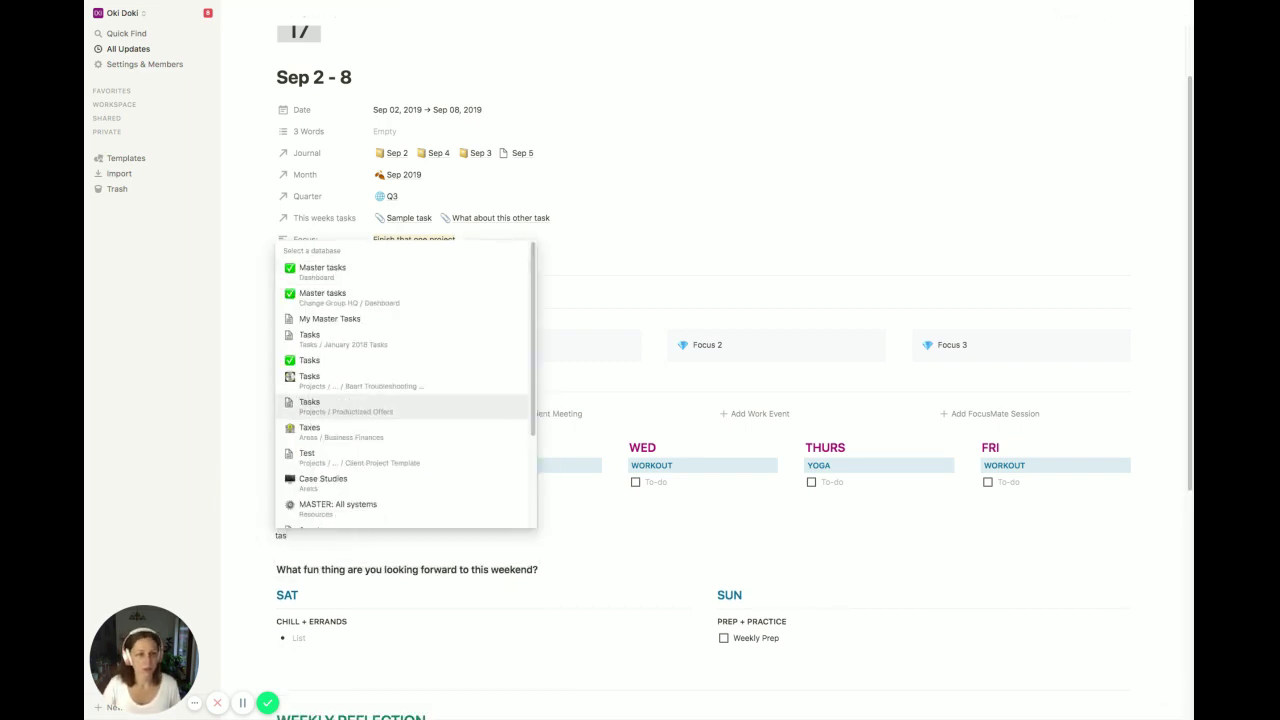
{"action": "left_click", "coordinate": [318, 364]}
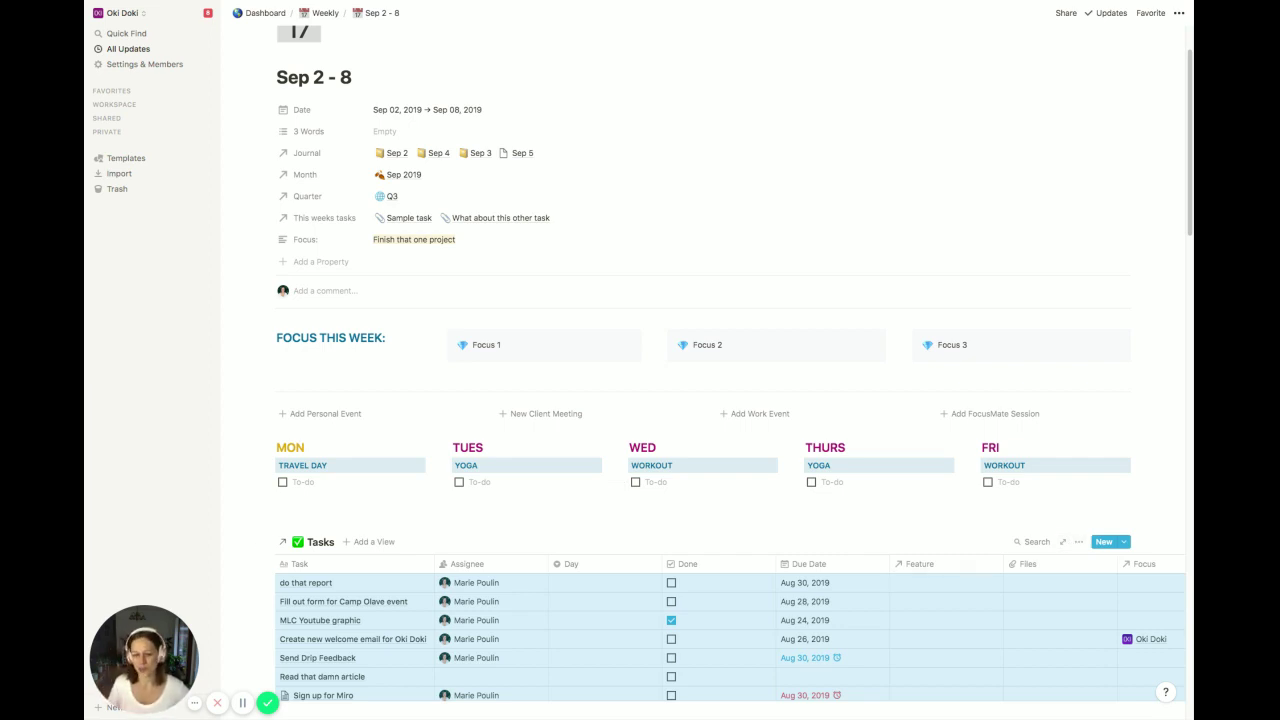
Step: Add a gallery view named Gallery to the linked Tasks database
{"action": "left_click", "coordinate": [386, 545]}
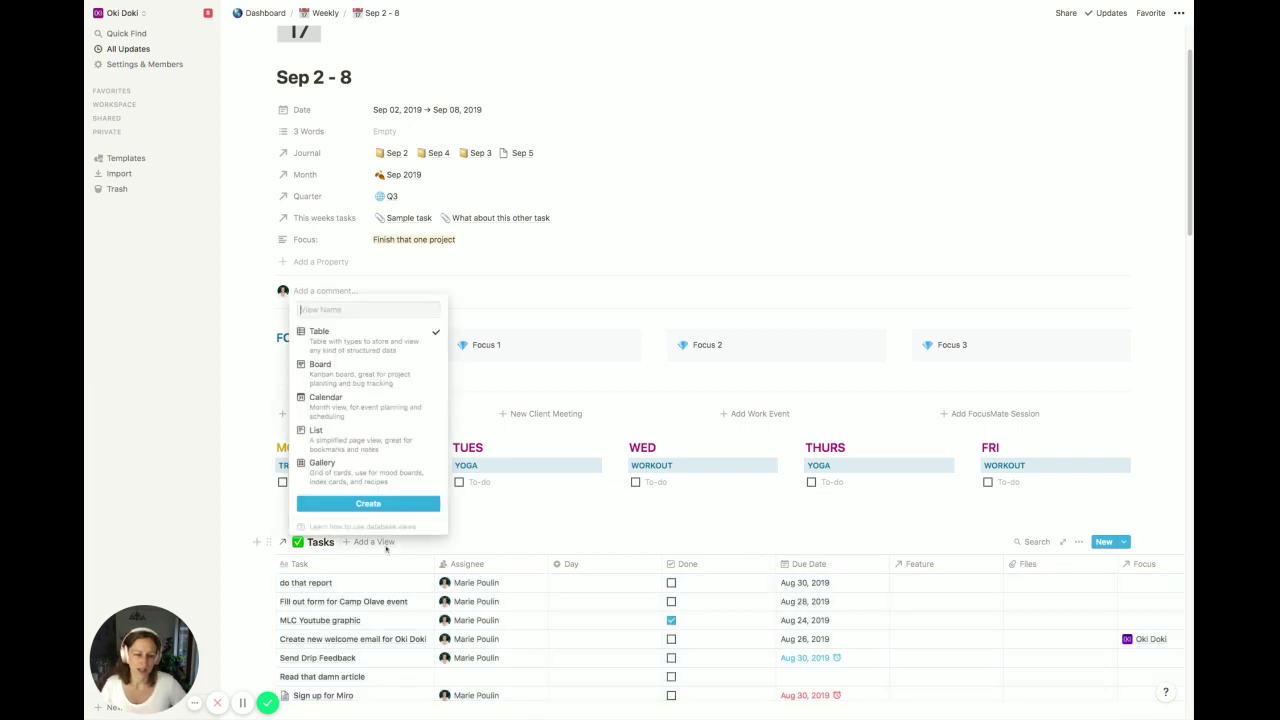
{"action": "left_click", "coordinate": [377, 485]}
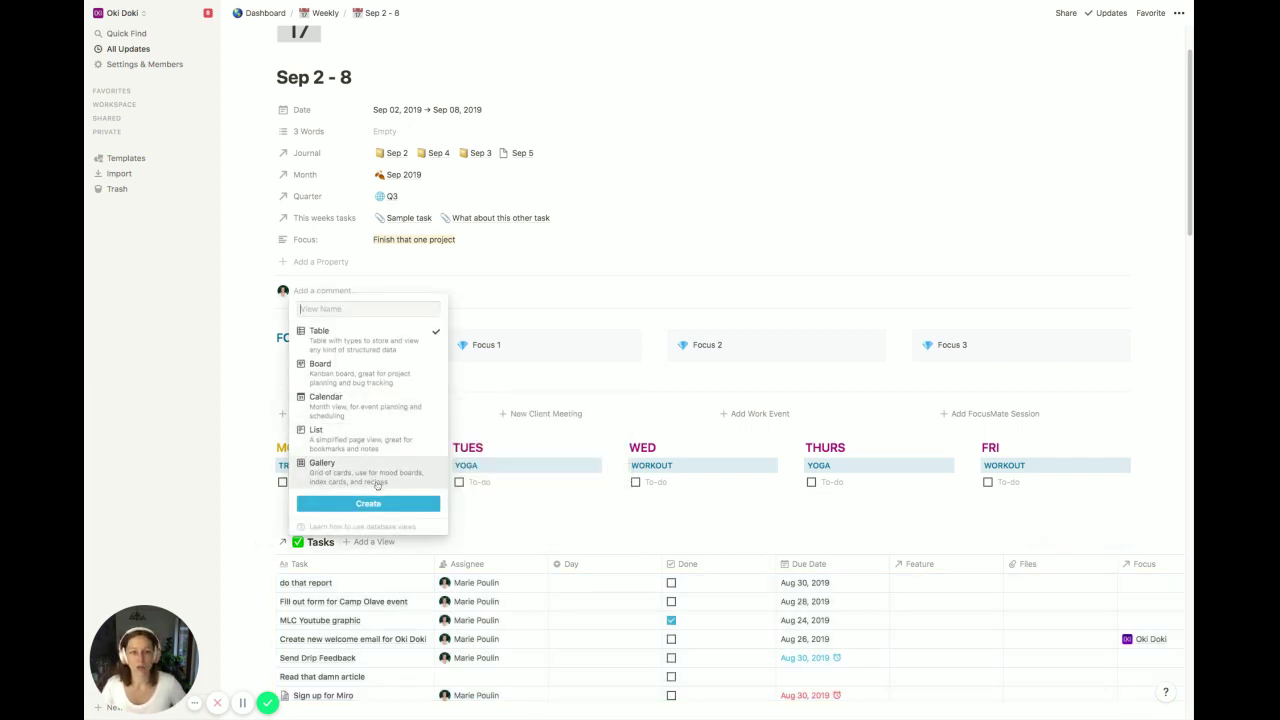
{"action": "type", "text": "Gallery"}
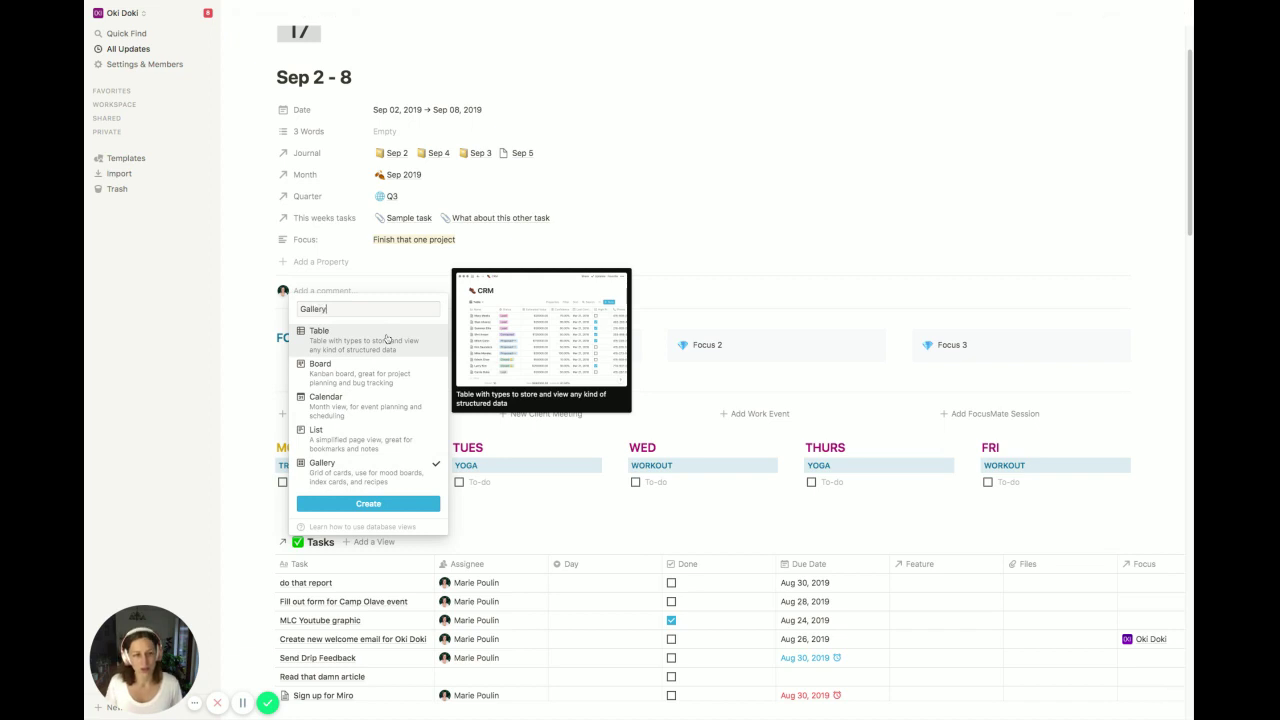
{"action": "key", "text": "Return"}
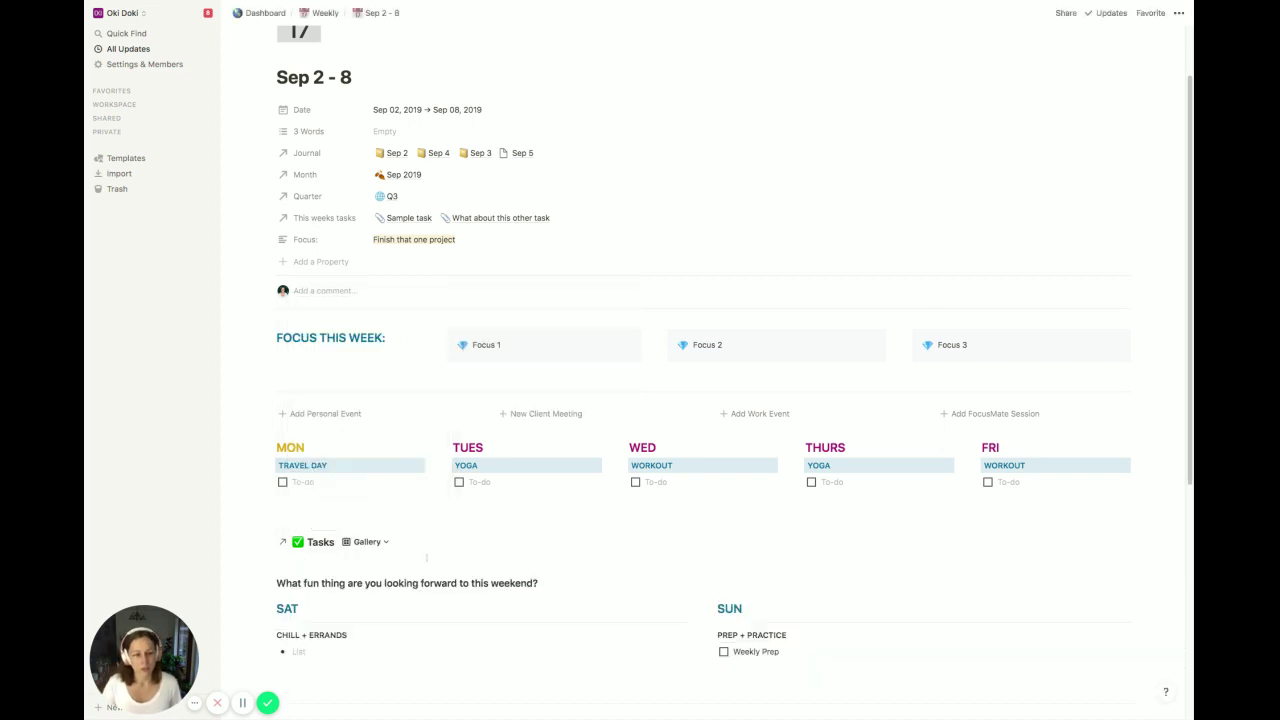
Step: Set the Tasks gallery's card preview to None and show the Due Date and Project properties on the cards
{"action": "left_click", "coordinate": [1078, 541]}
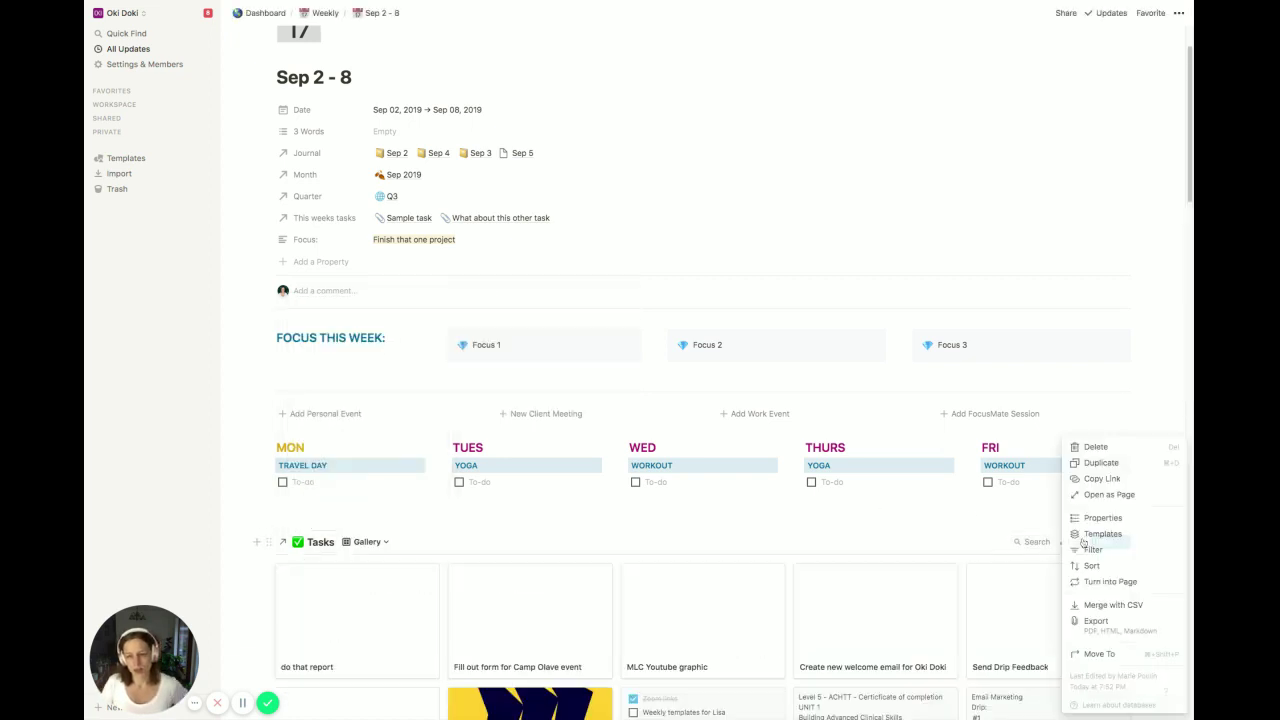
{"action": "left_click", "coordinate": [1091, 520]}
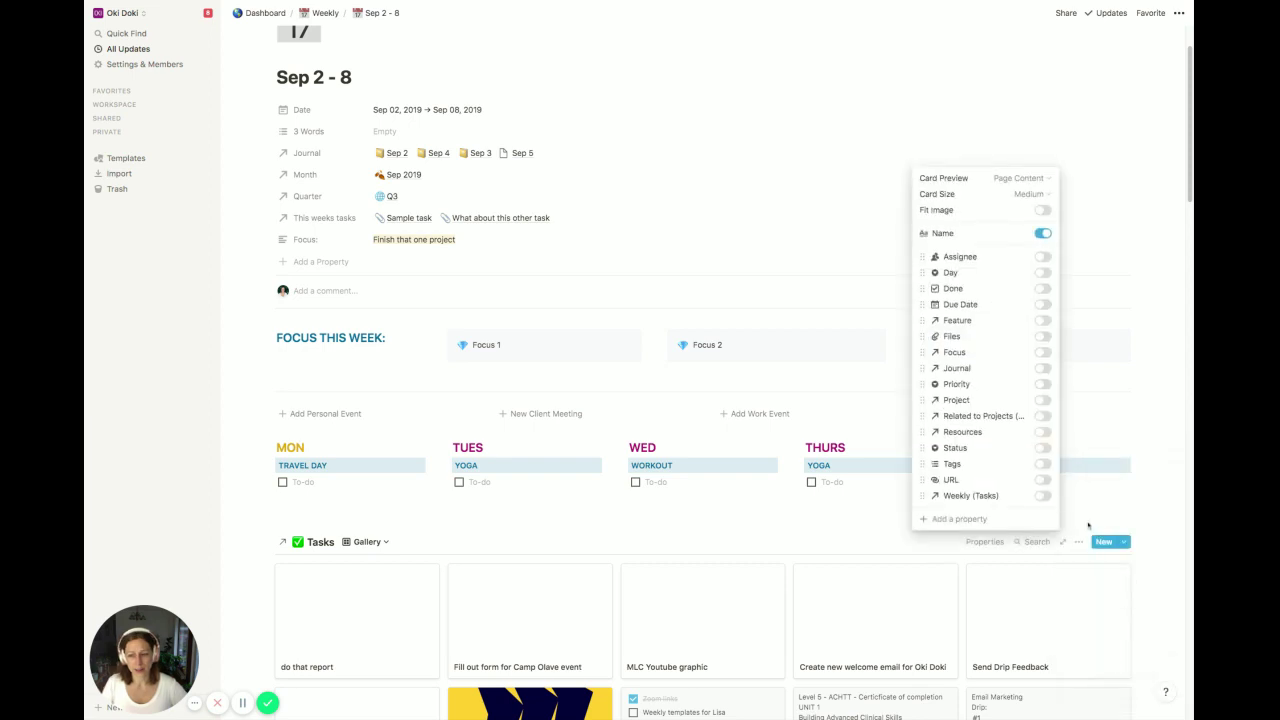
{"action": "left_click", "coordinate": [1025, 179]}
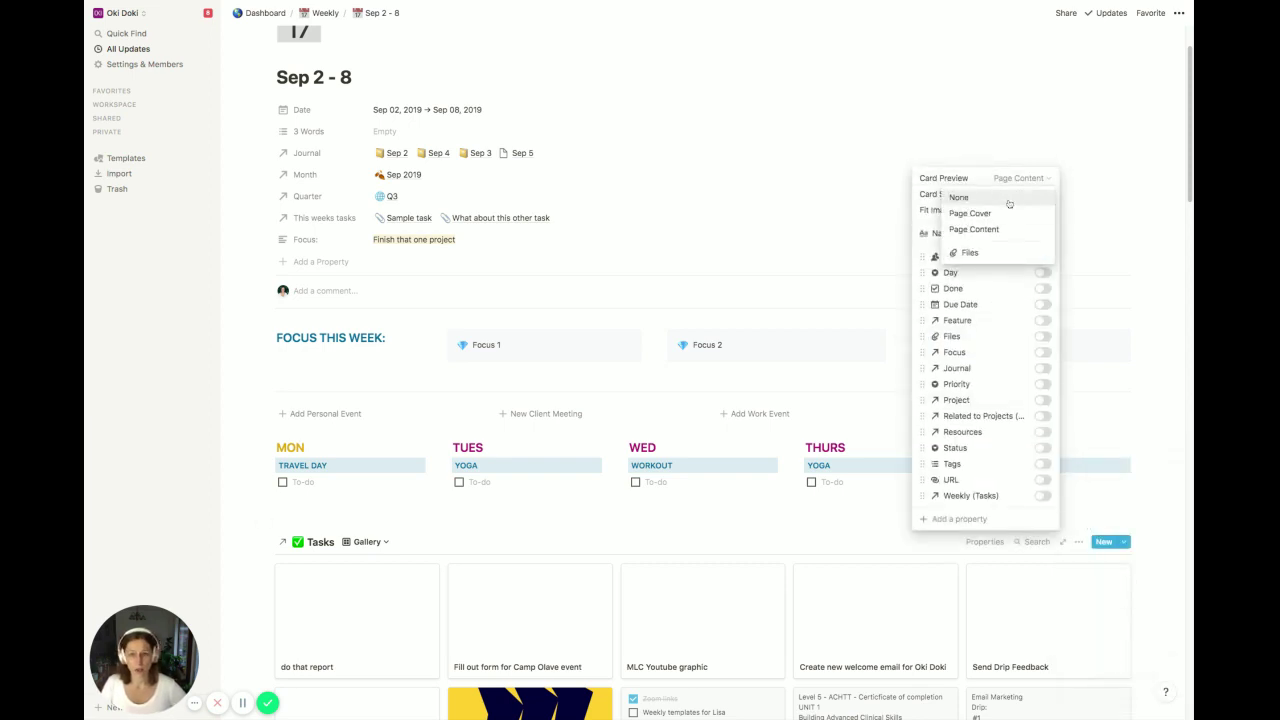
{"action": "left_click", "coordinate": [1008, 199]}
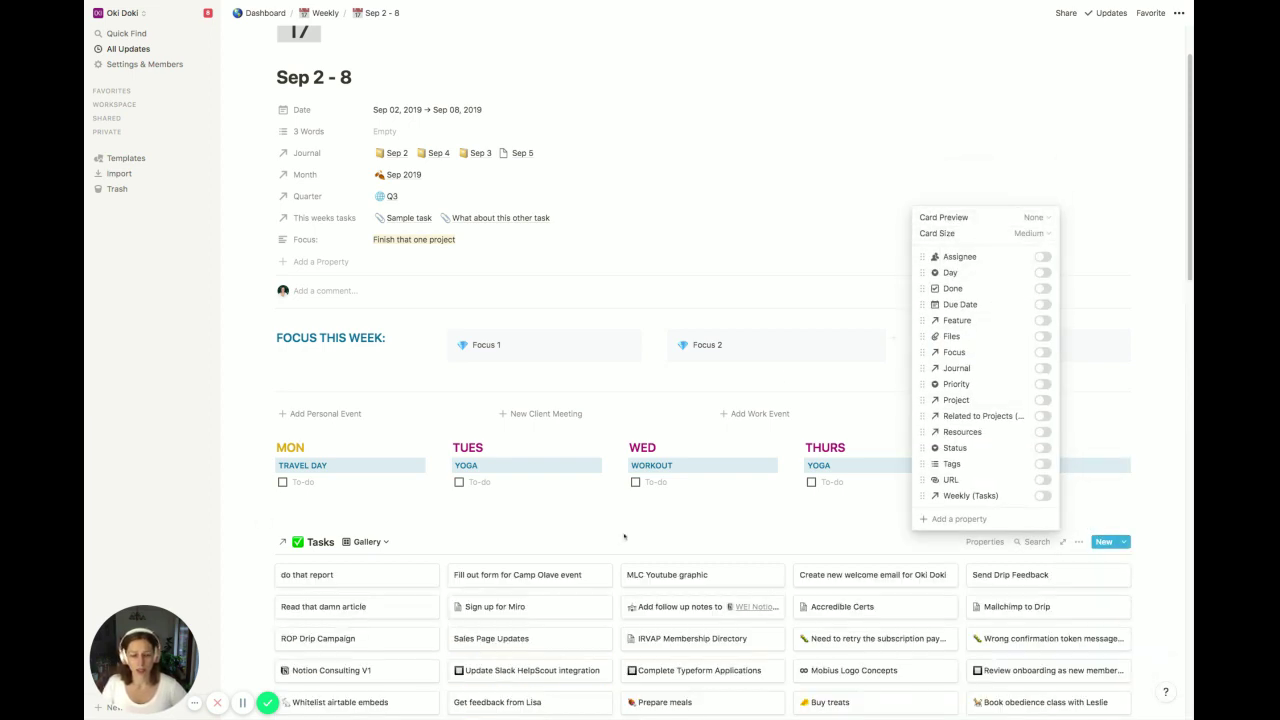
{"action": "left_click", "coordinate": [1044, 305]}
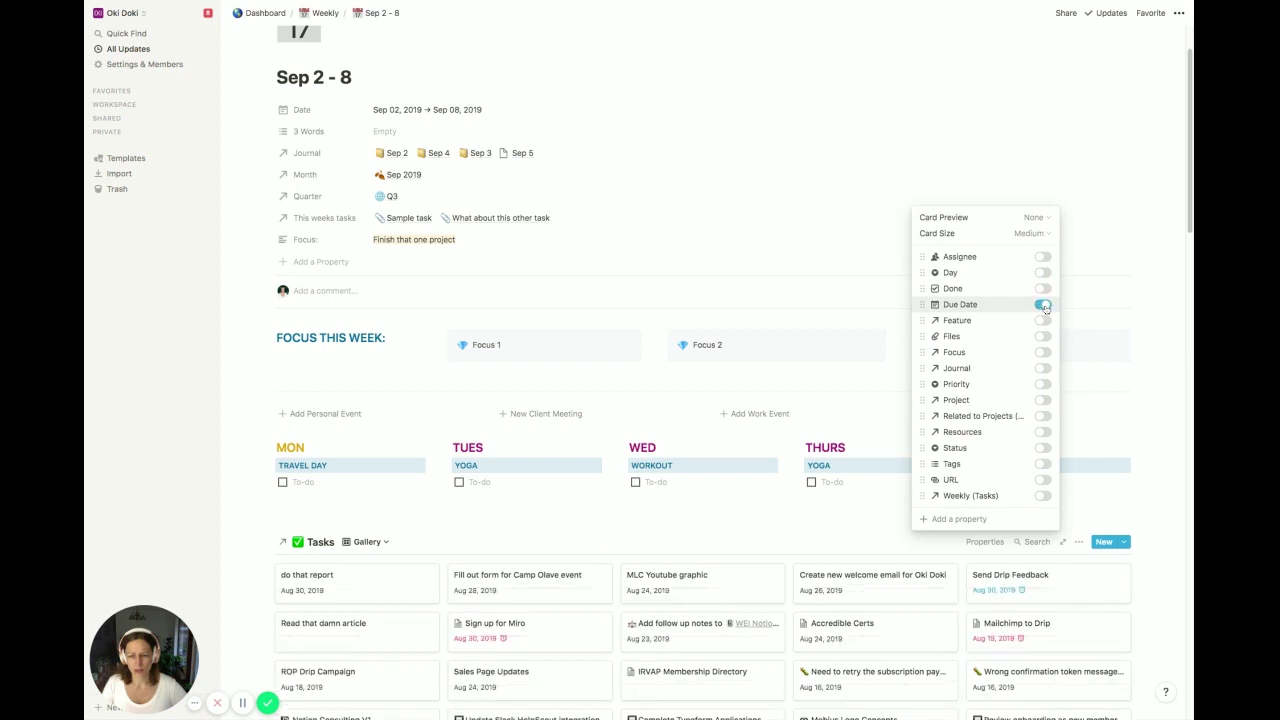
{"action": "left_click", "coordinate": [1043, 401]}
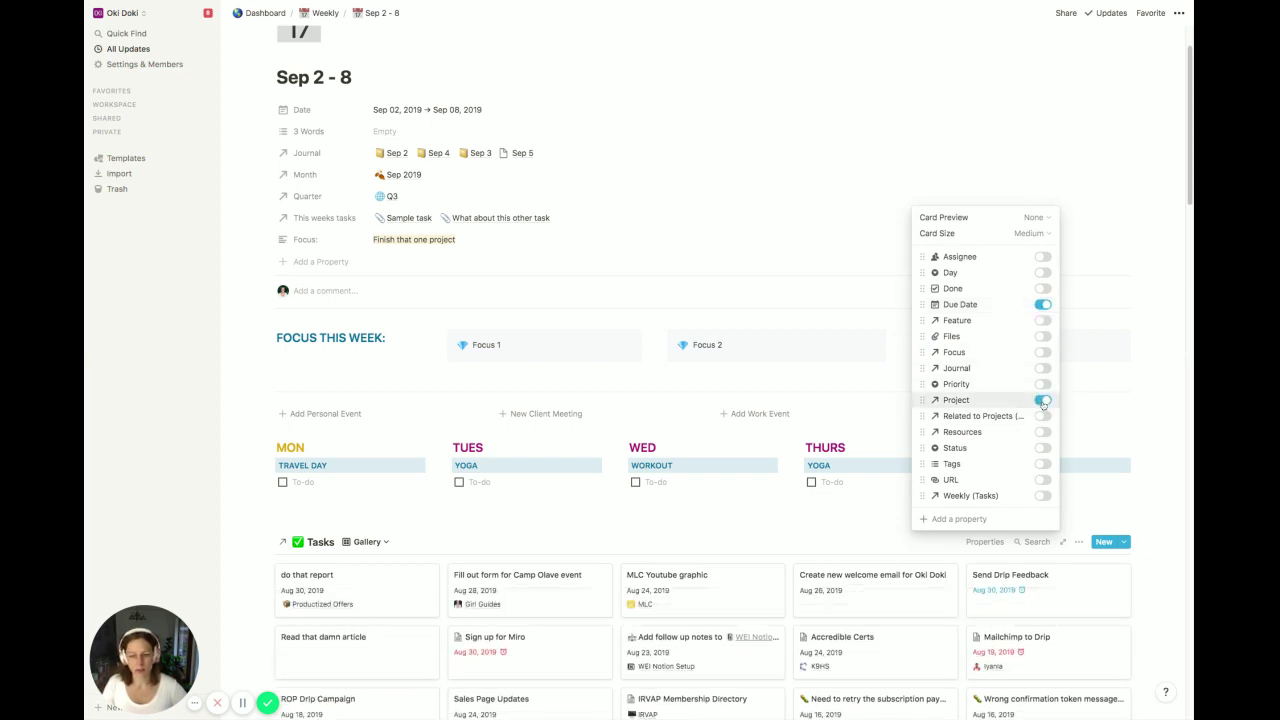
Step: Enter a to-do under TUES as a reminder to call a contact
{"action": "left_click", "coordinate": [1172, 558]}
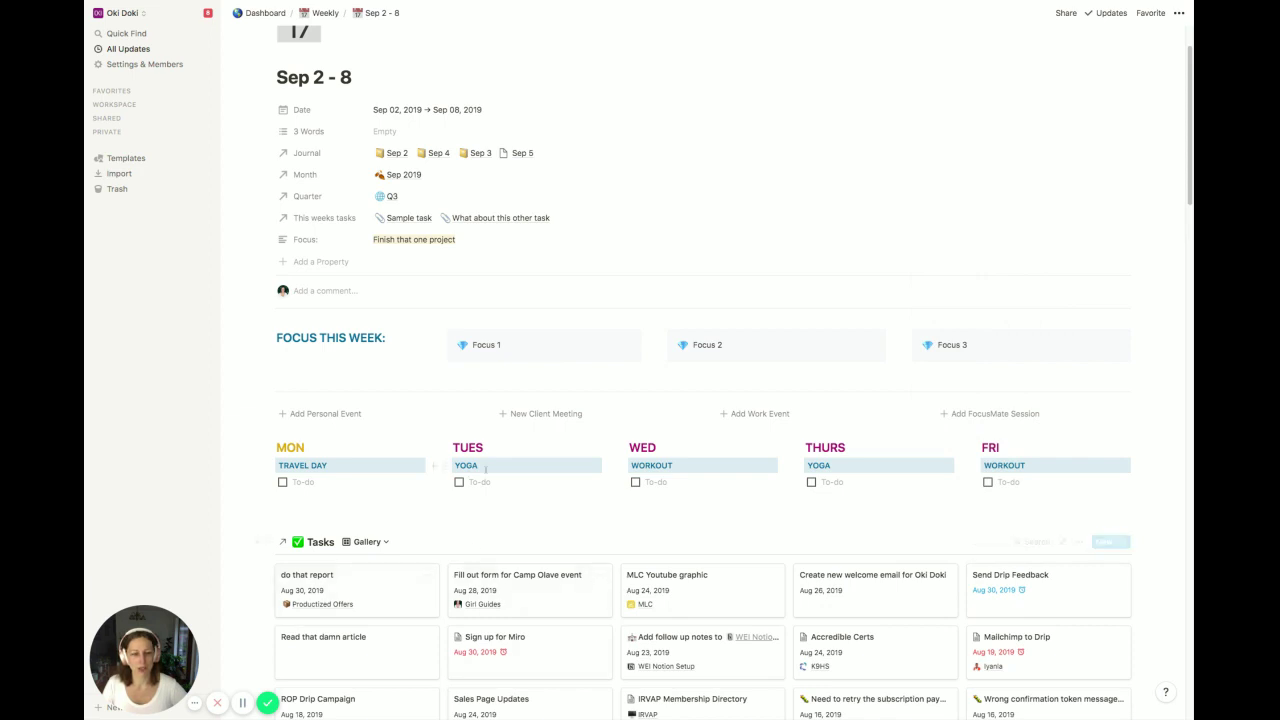
{"action": "scroll", "coordinate": [576, 471], "scroll_direction": "up", "scroll_amount": 2}
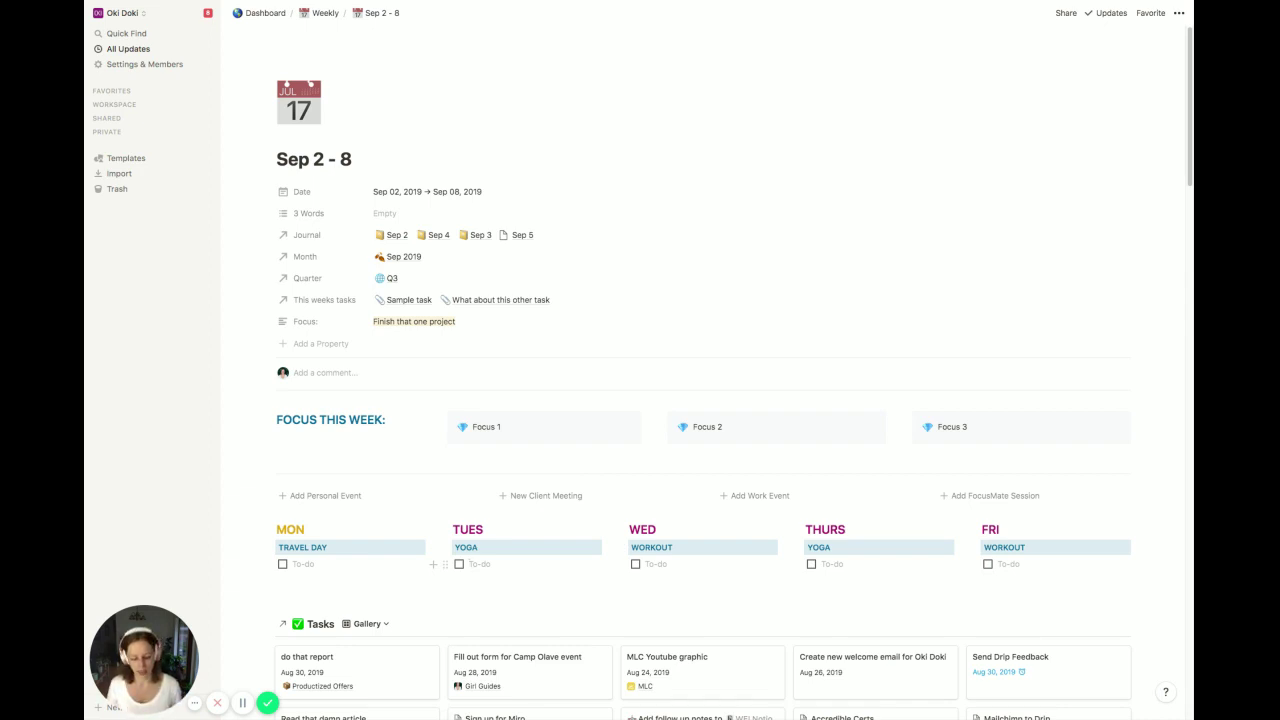
{"action": "type", "text": "reme"}
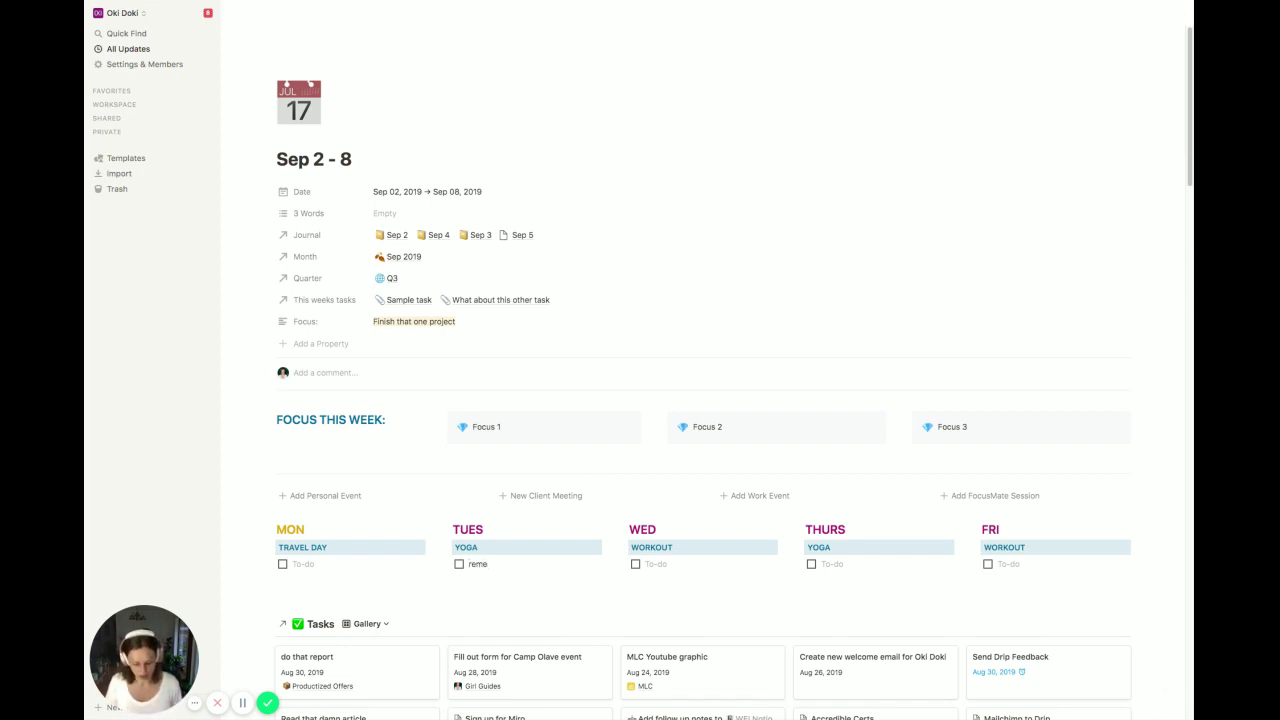
{"action": "type", "text": "mber to cal"}
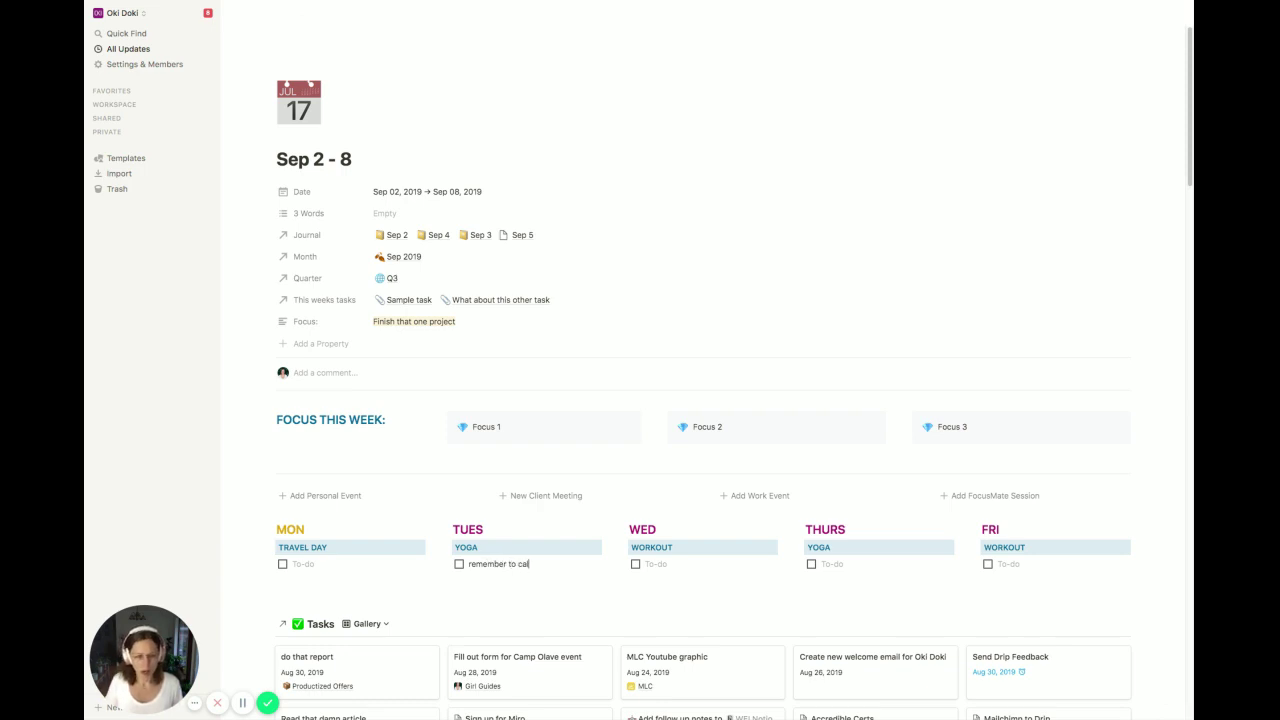
{"action": "type", "text": "l kath"}
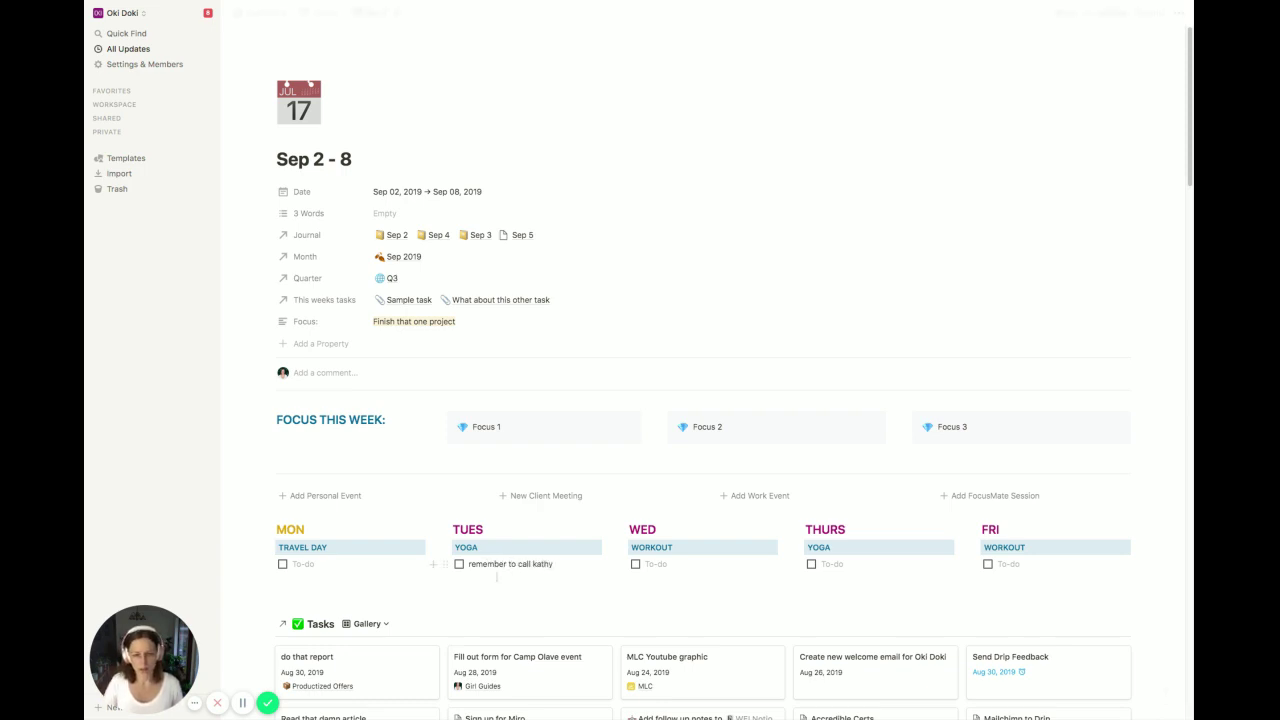
{"action": "type", "text": "y"}
{"action": "key", "text": "Return"}
{"action": "key", "text": "BackSpace"}
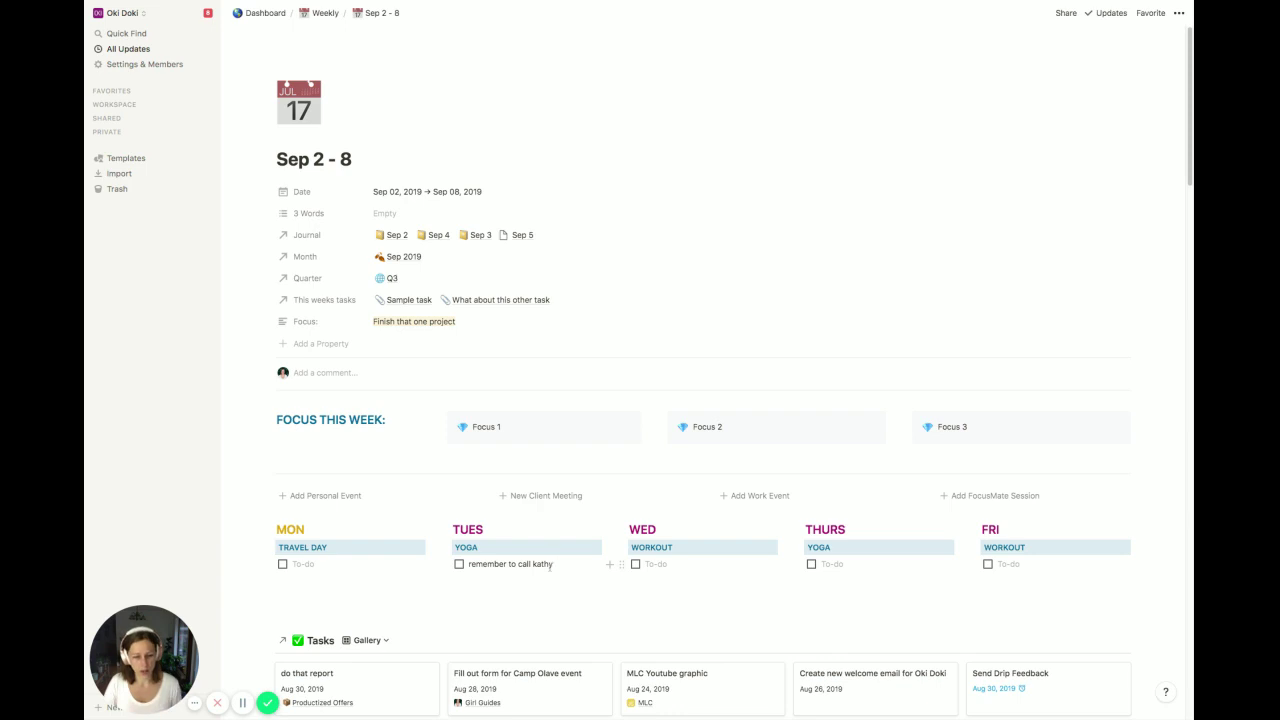
{"action": "scroll", "coordinate": [509, 601], "scroll_direction": "down", "scroll_amount": 1}
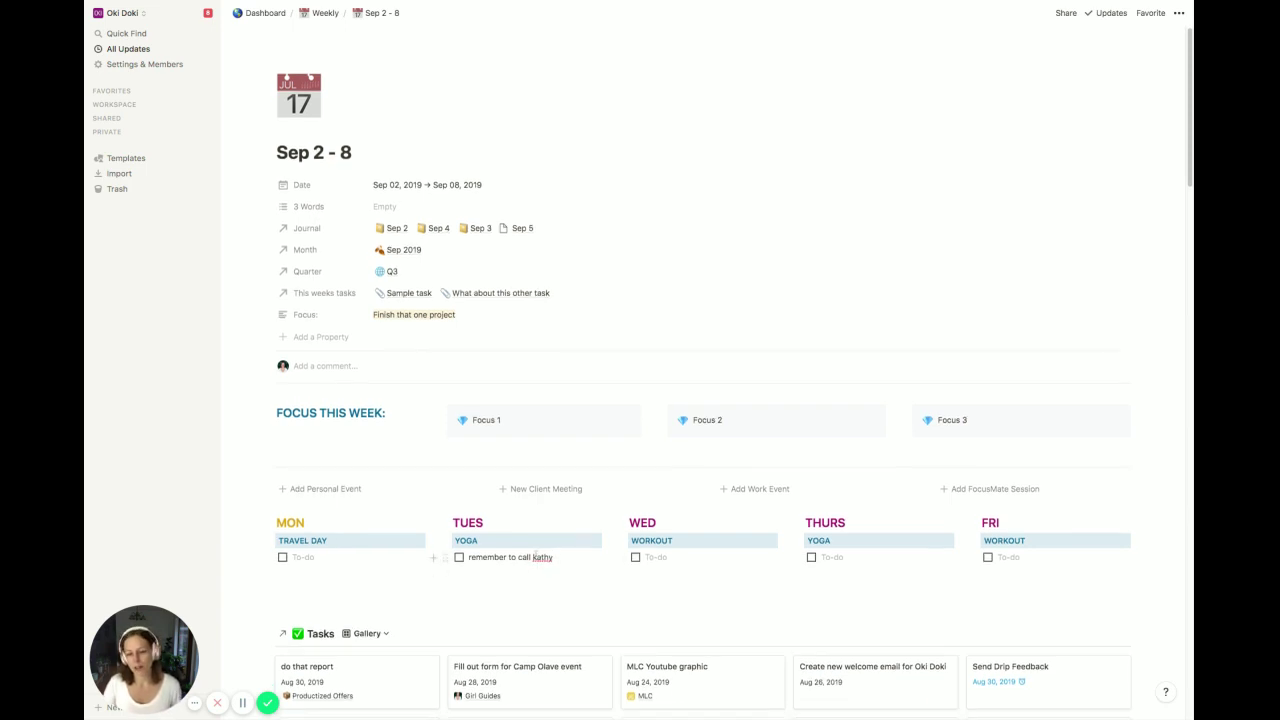
Step: Replace the TUES to-do's text with "collaborate with" and the contact's name, and move it into the Tasks gallery as a card
{"action": "left_click_drag", "start_coordinate": [556, 558], "coordinate": [465, 563]}
{"action": "type", "text": "coll"}
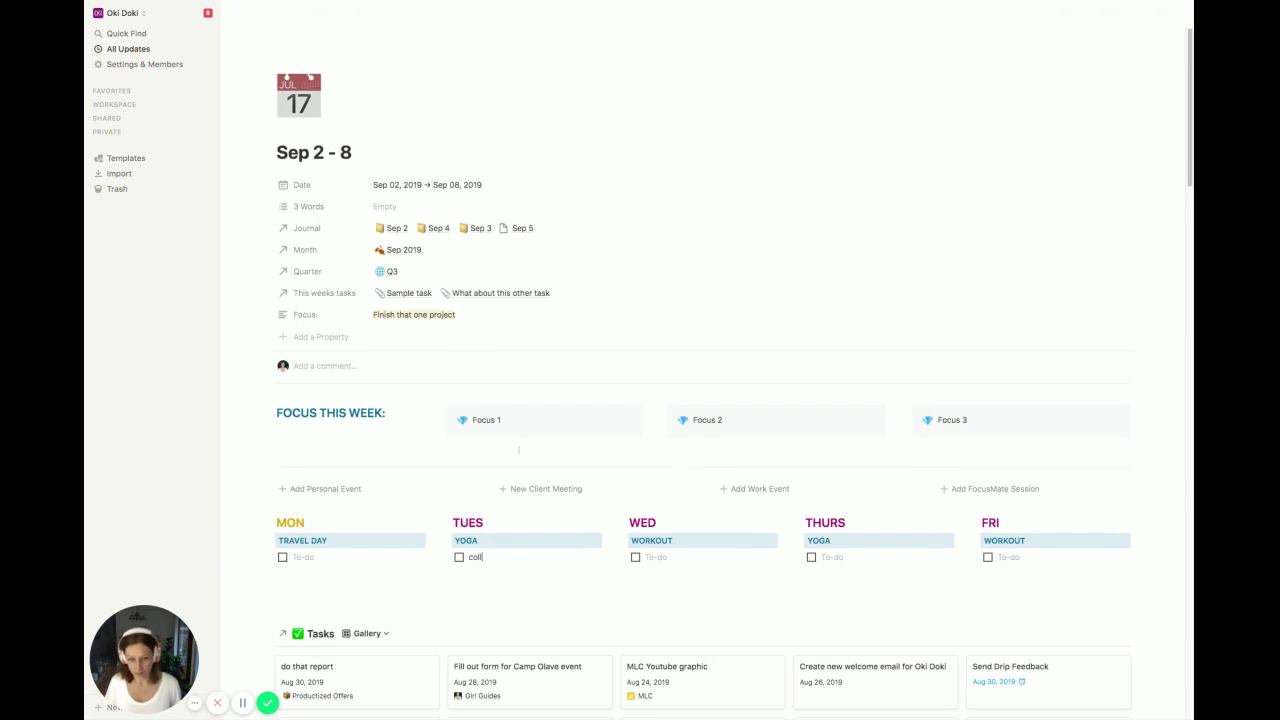
{"action": "type", "text": "aborate with Kas"}
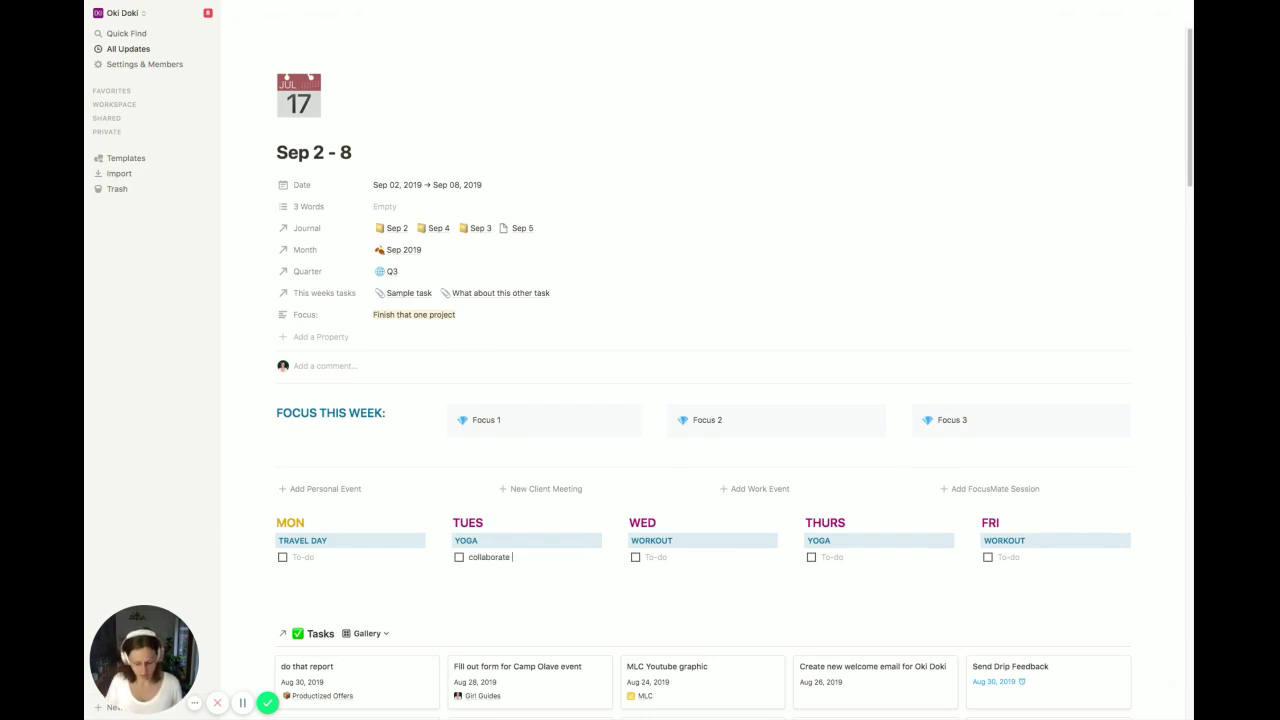
{"action": "key", "text": "BackSpace"}
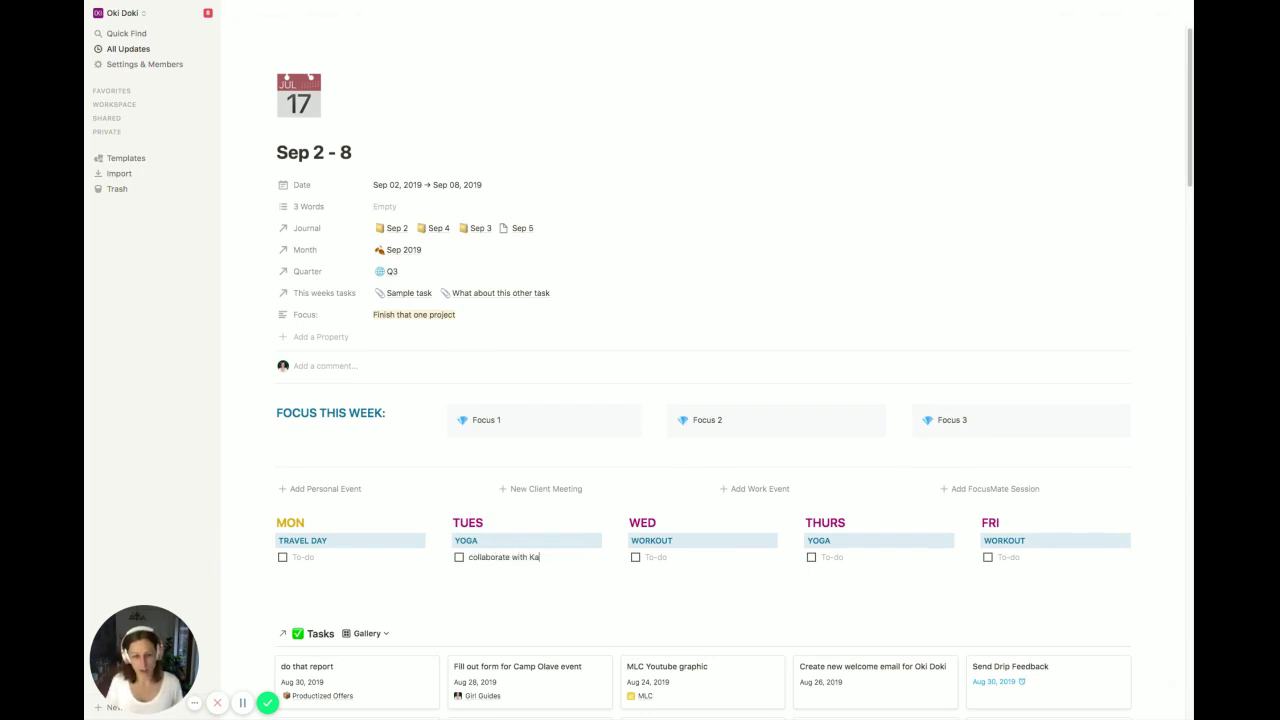
{"action": "type", "text": "thr"}
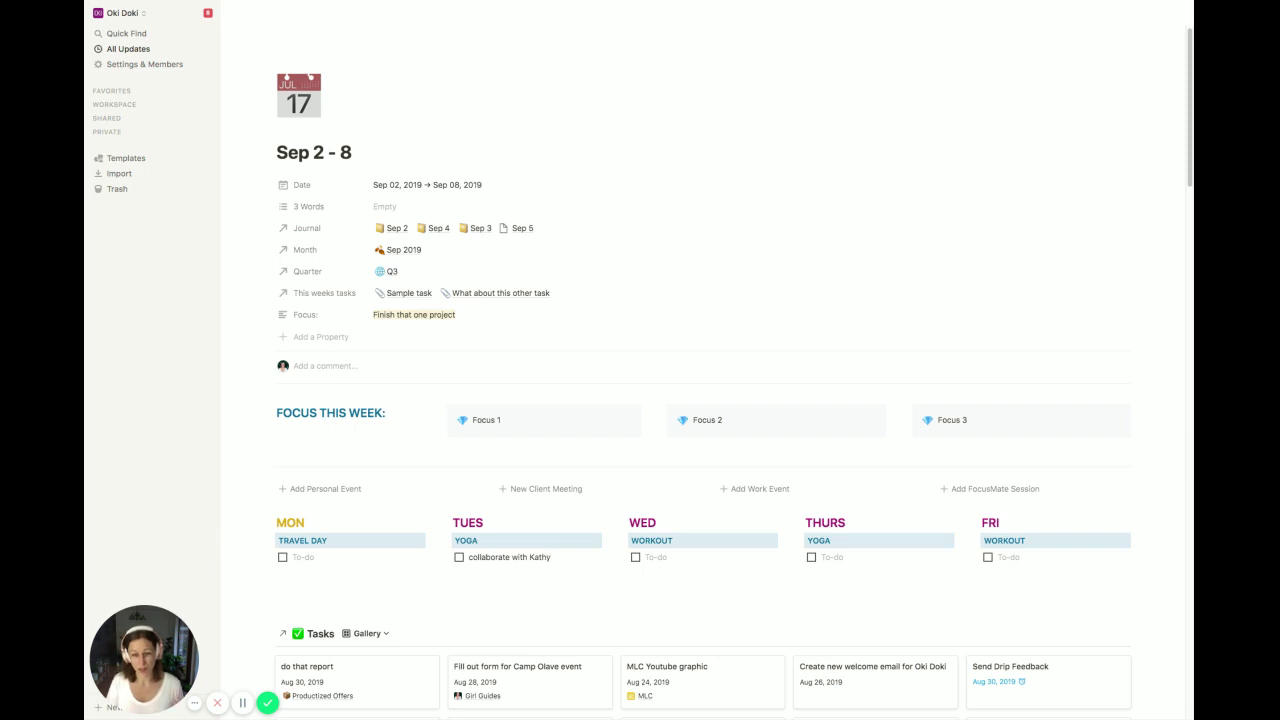
{"action": "scroll", "coordinate": [499, 437], "scroll_direction": "down", "scroll_amount": 1}
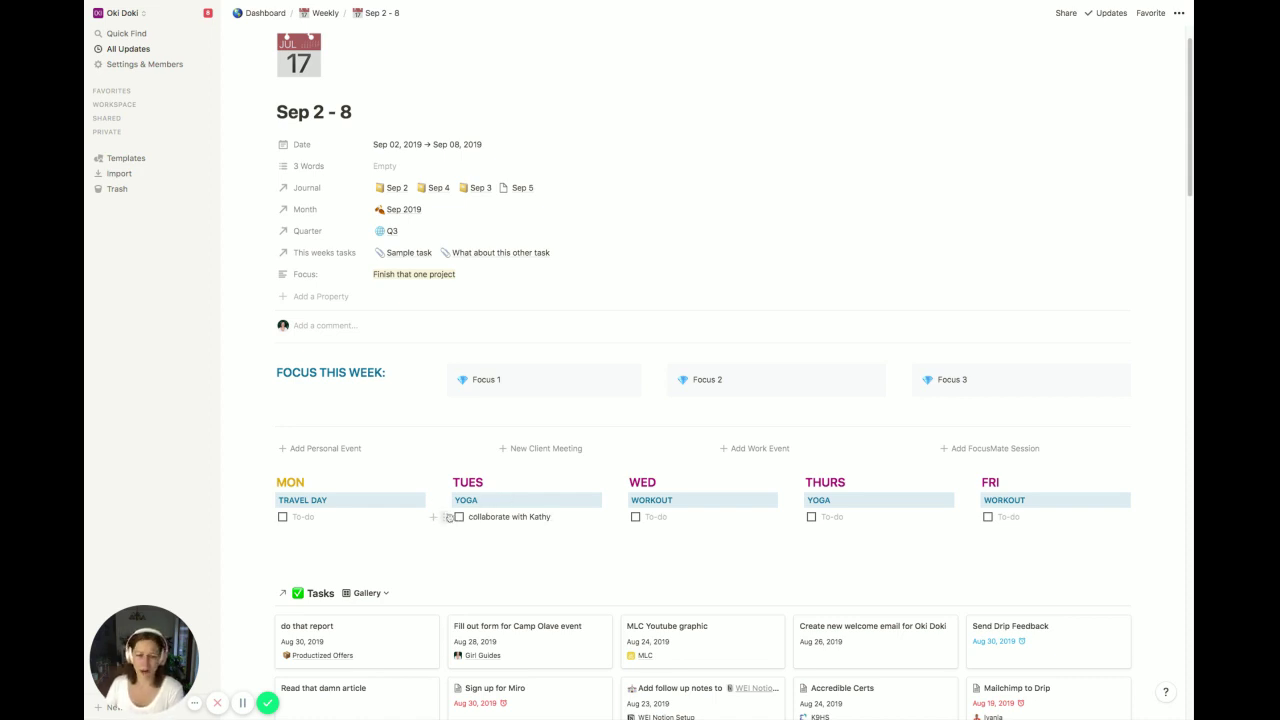
{"action": "left_click_drag", "start_coordinate": [446, 517], "coordinate": [459, 631]}
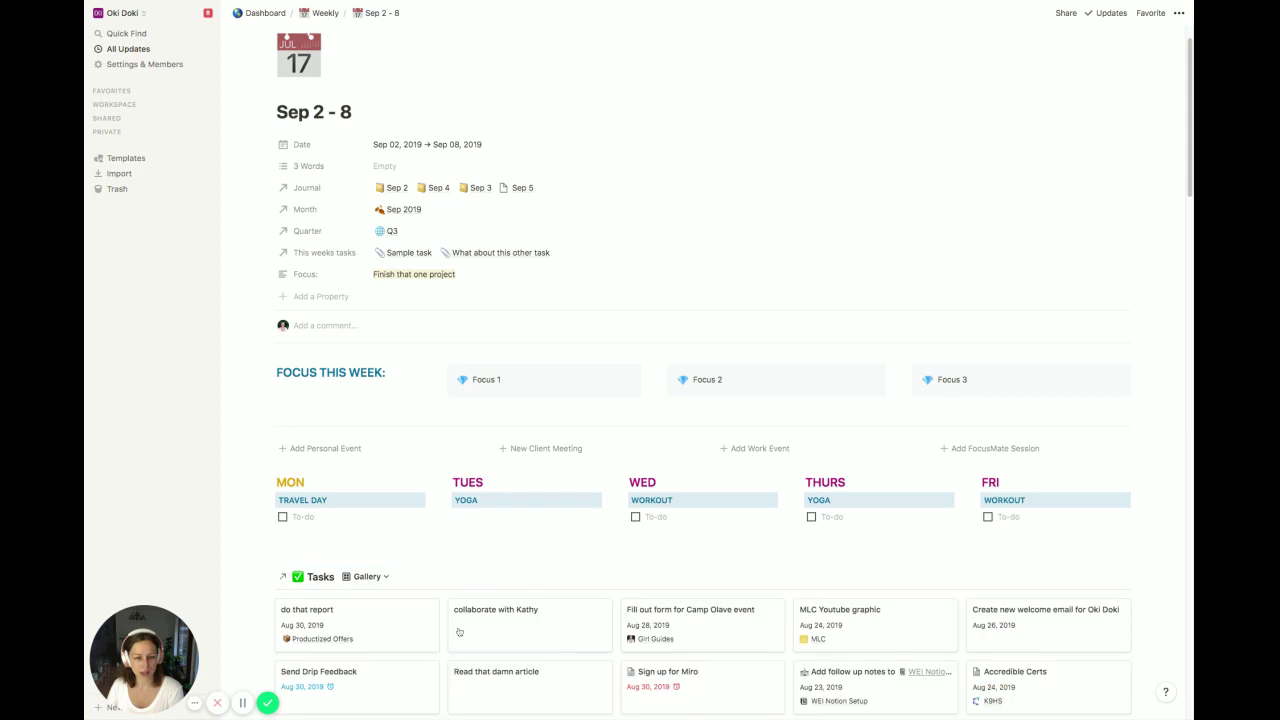
Step: Open the new collaboration task from the gallery and link its Journal relation to the Aug 28 entry
{"action": "left_click", "coordinate": [528, 631]}
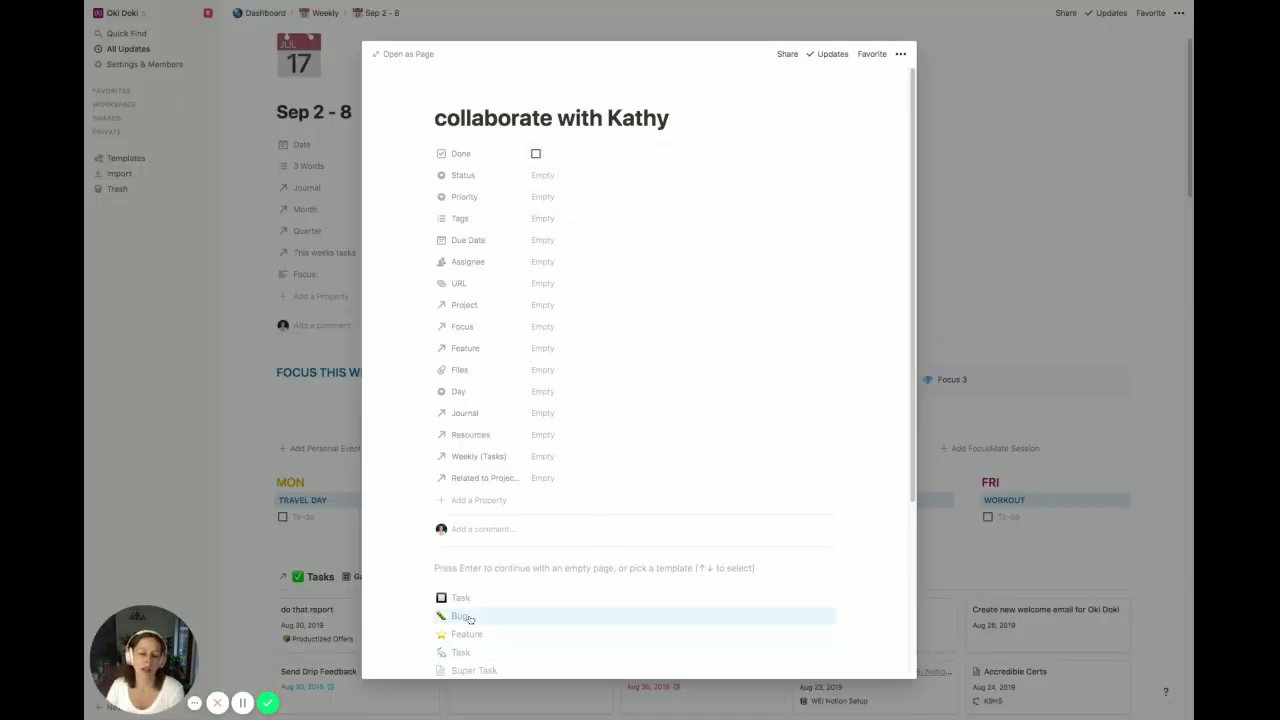
{"action": "left_click", "coordinate": [557, 245]}
{"action": "left_click", "coordinate": [487, 282]}
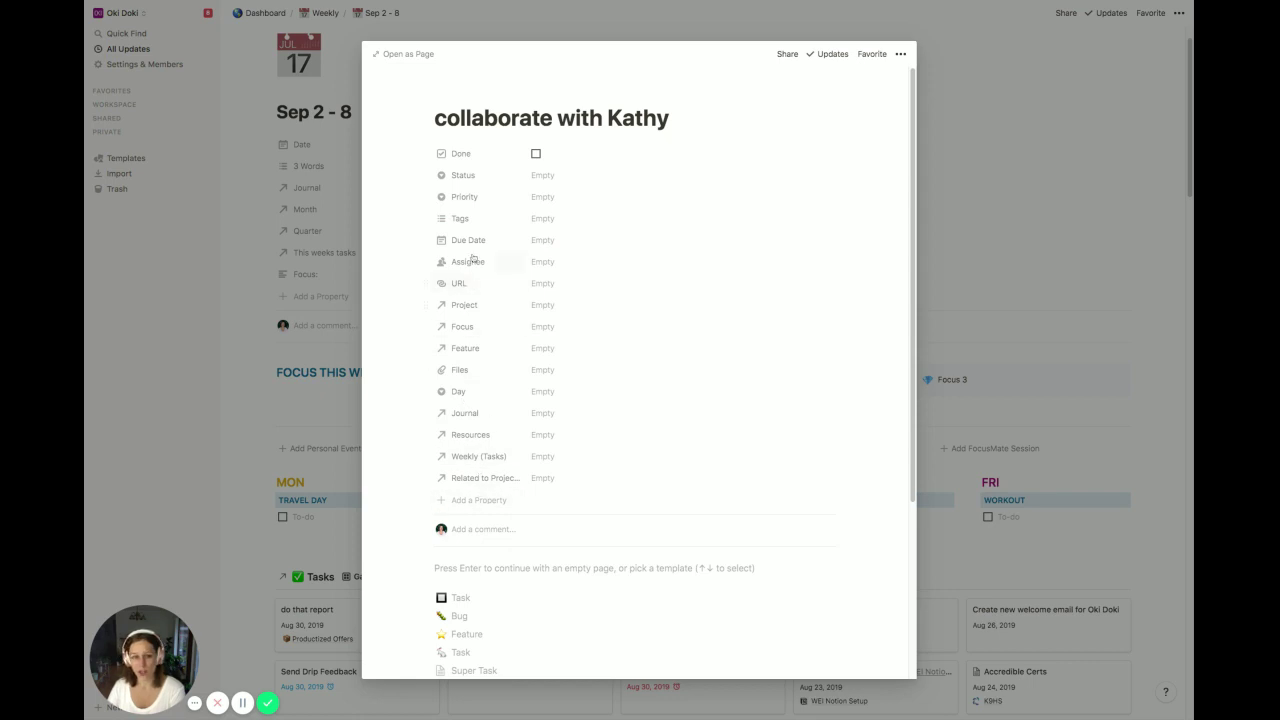
{"action": "left_click", "coordinate": [563, 414]}
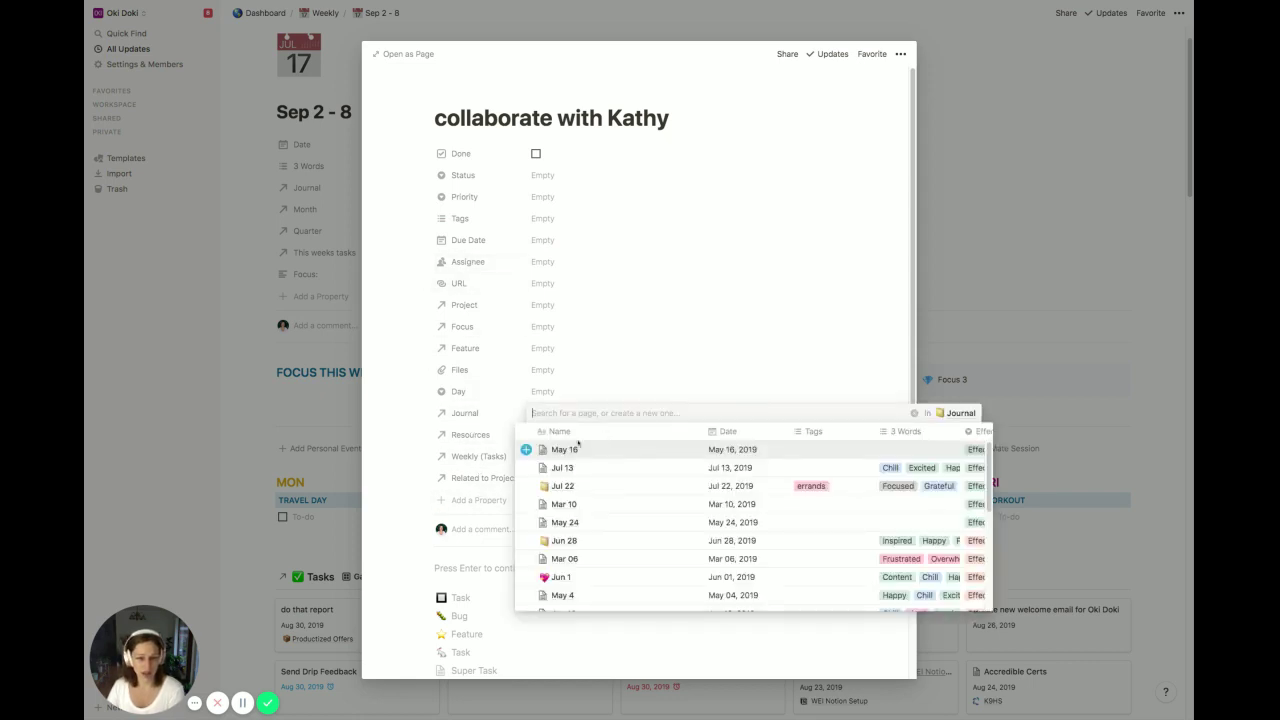
{"action": "type", "text": "aug 28"}
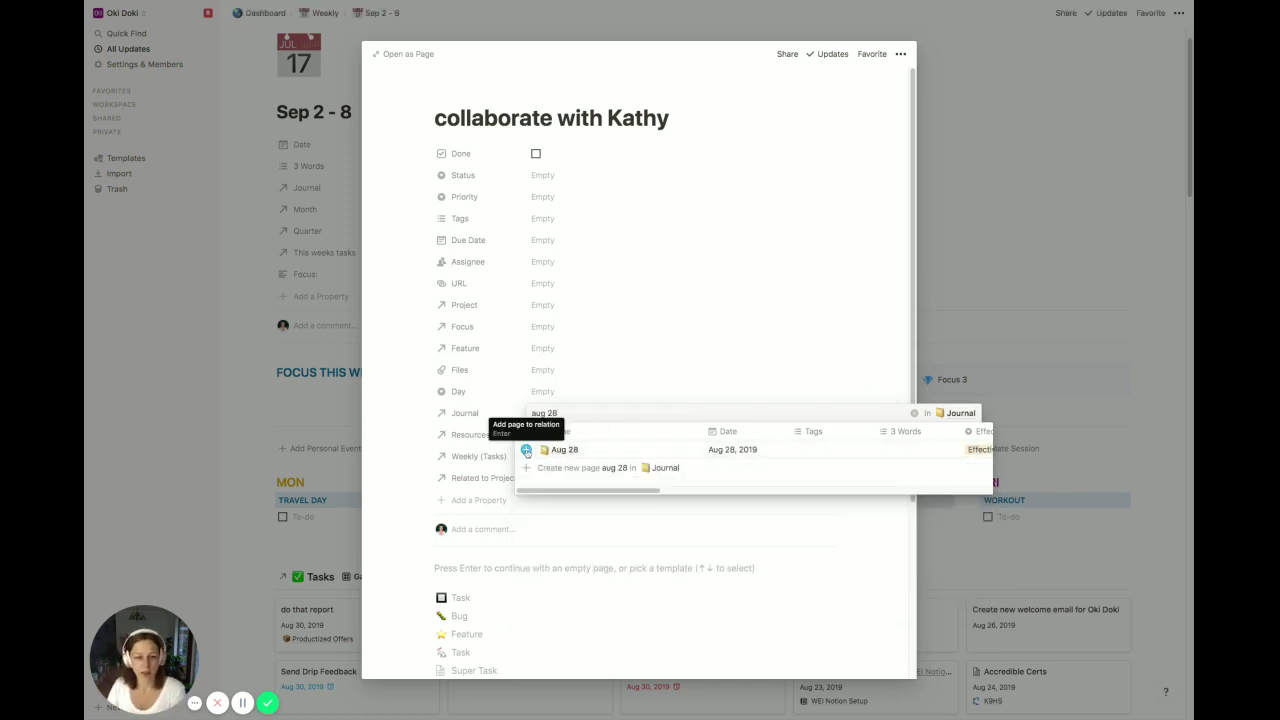
{"action": "left_click", "coordinate": [526, 449]}
{"action": "left_click", "coordinate": [401, 443]}
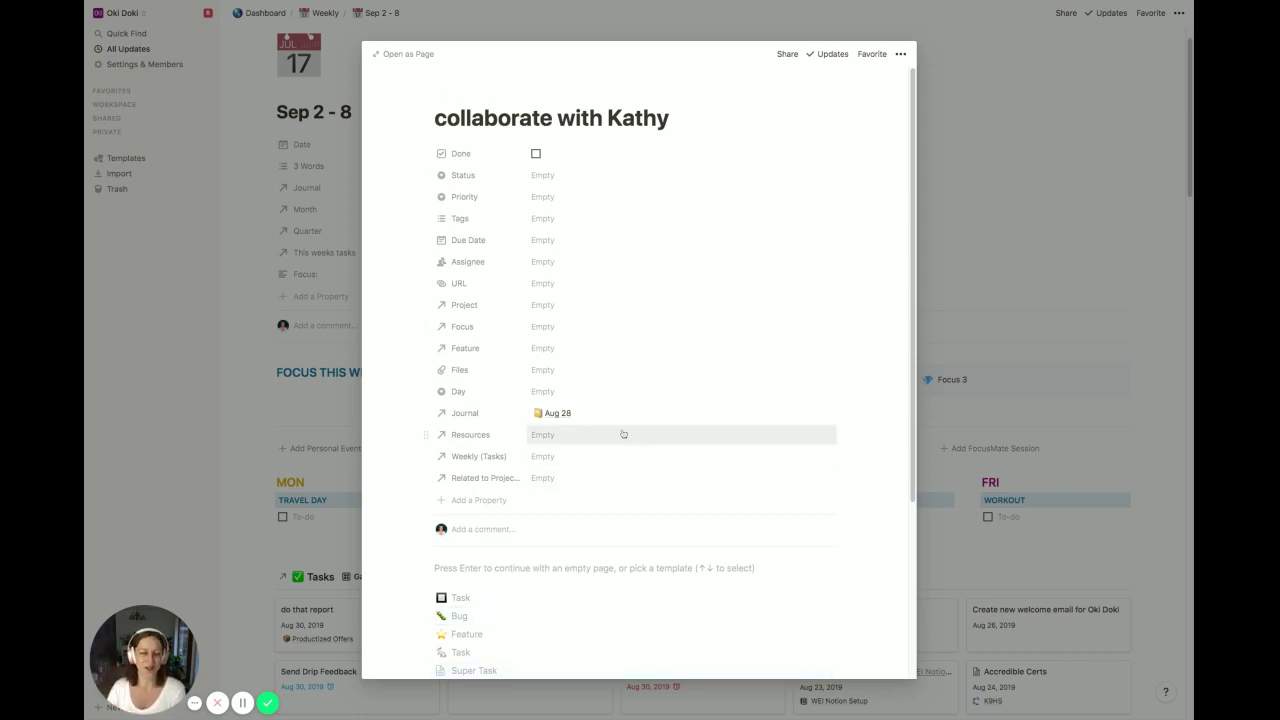
Step: Add a relation property to the Departments database on the task and link it to Halfmoon Bay
{"action": "left_click", "coordinate": [478, 507]}
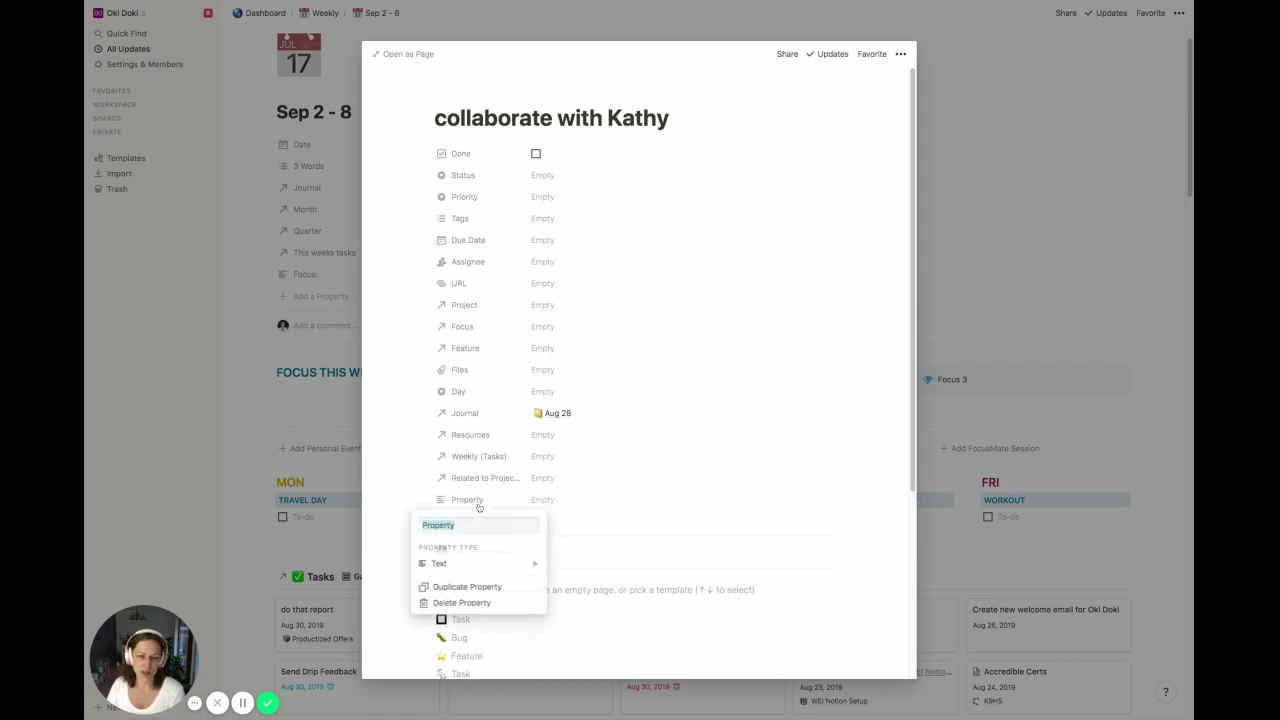
{"action": "mouse_move", "coordinate": [492, 563]}
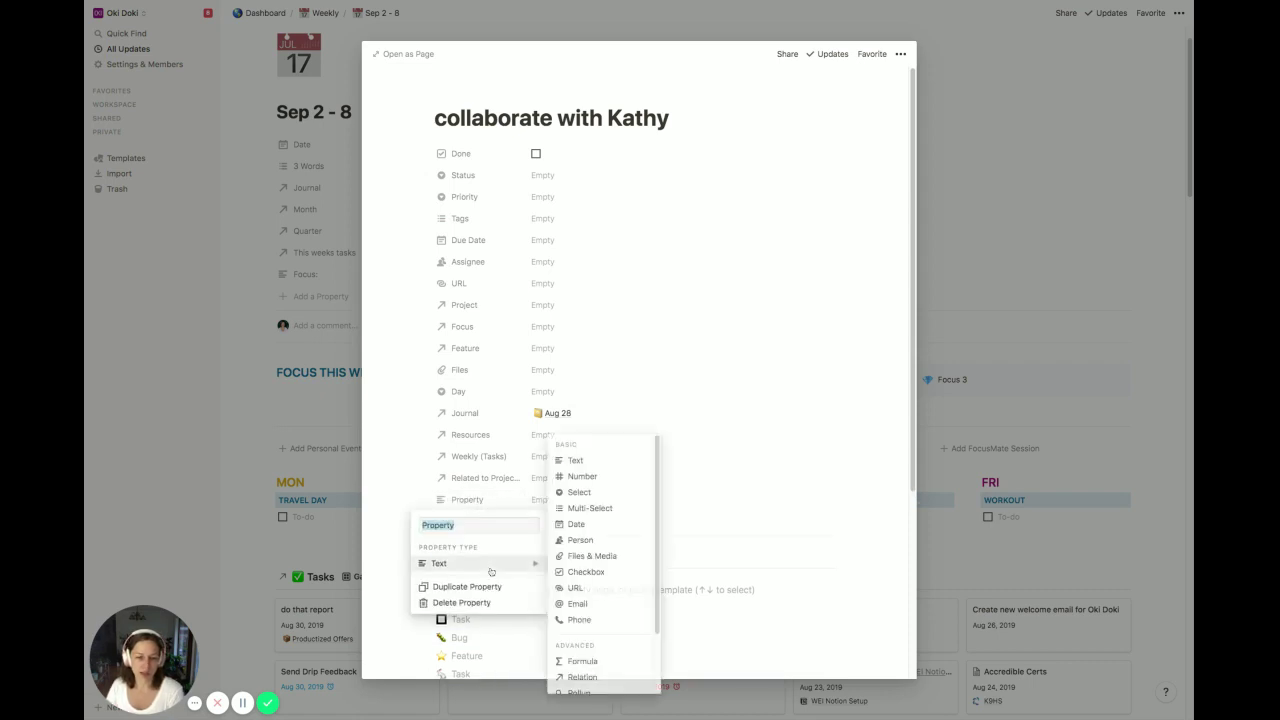
{"action": "left_click", "coordinate": [602, 679]}
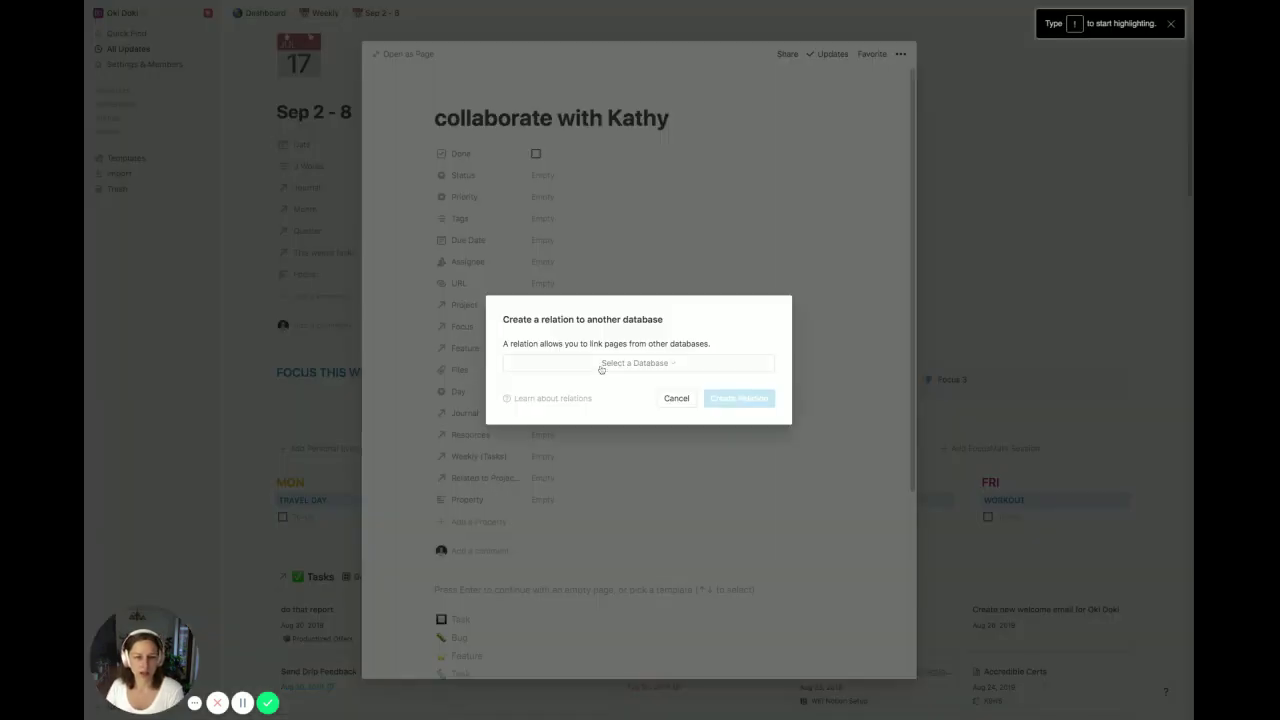
{"action": "left_click", "coordinate": [618, 365]}
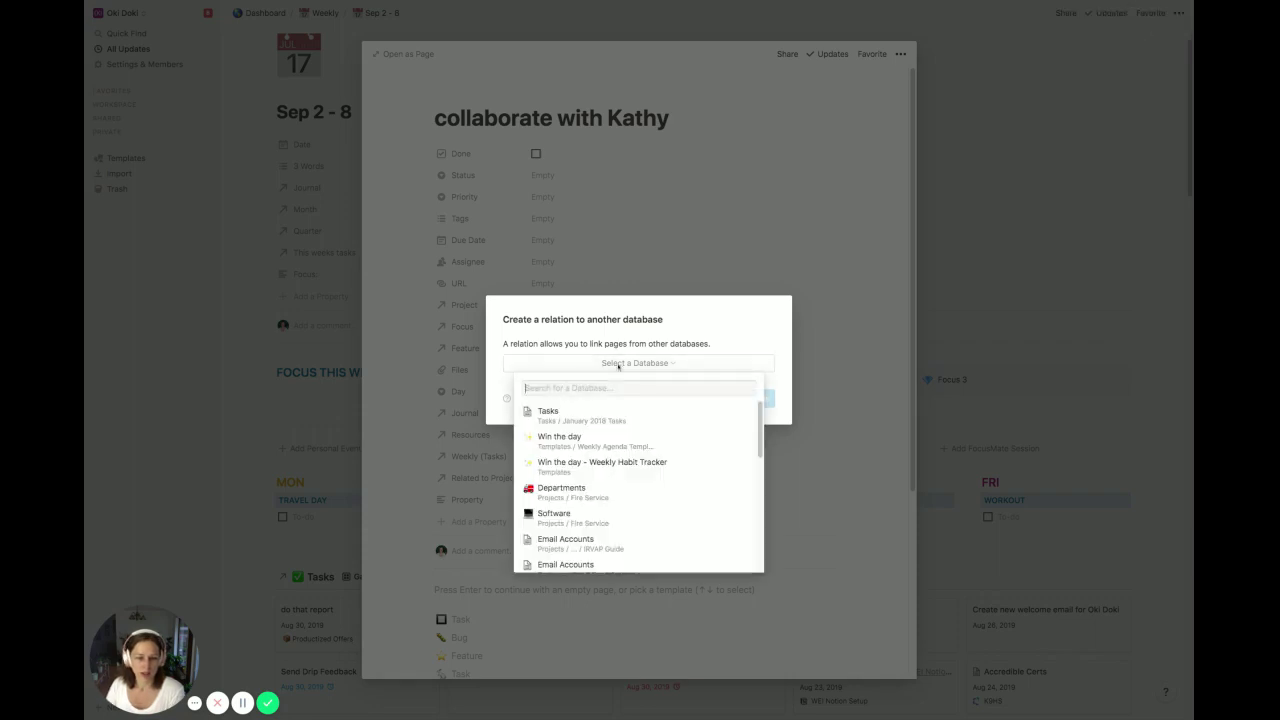
{"action": "left_click", "coordinate": [590, 493]}
{"action": "left_click", "coordinate": [738, 398]}
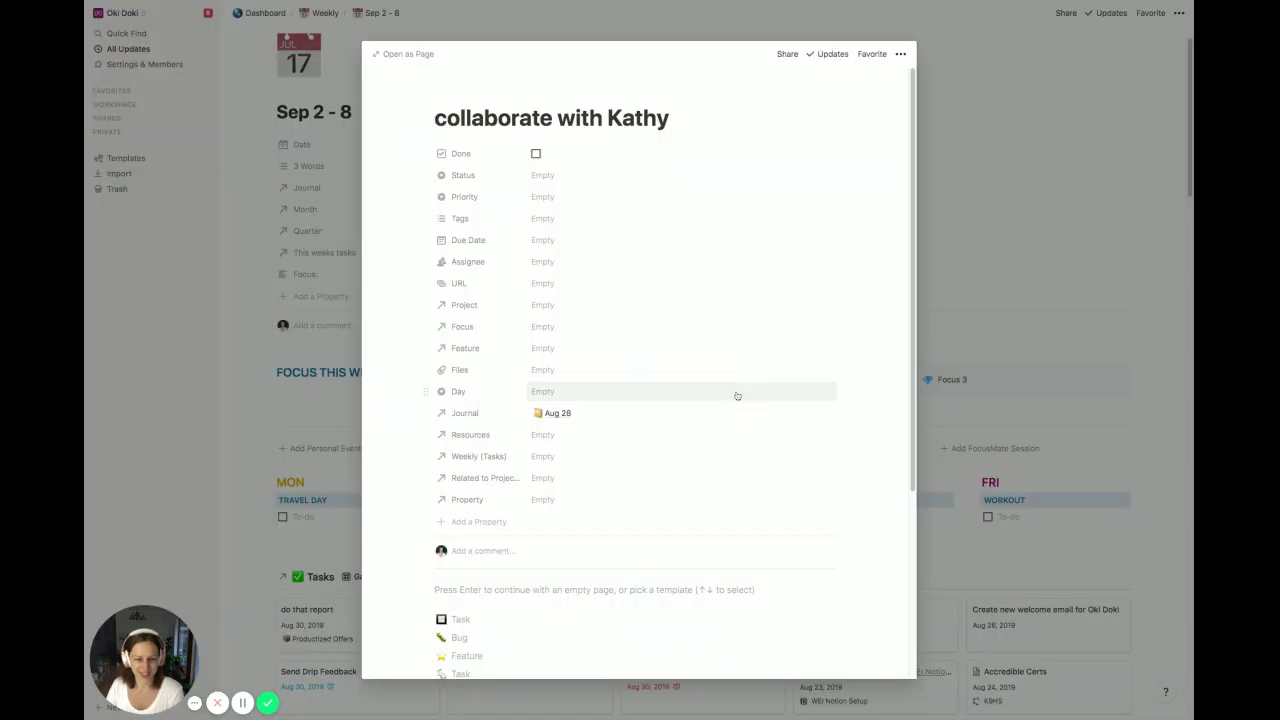
{"action": "left_click", "coordinate": [567, 499]}
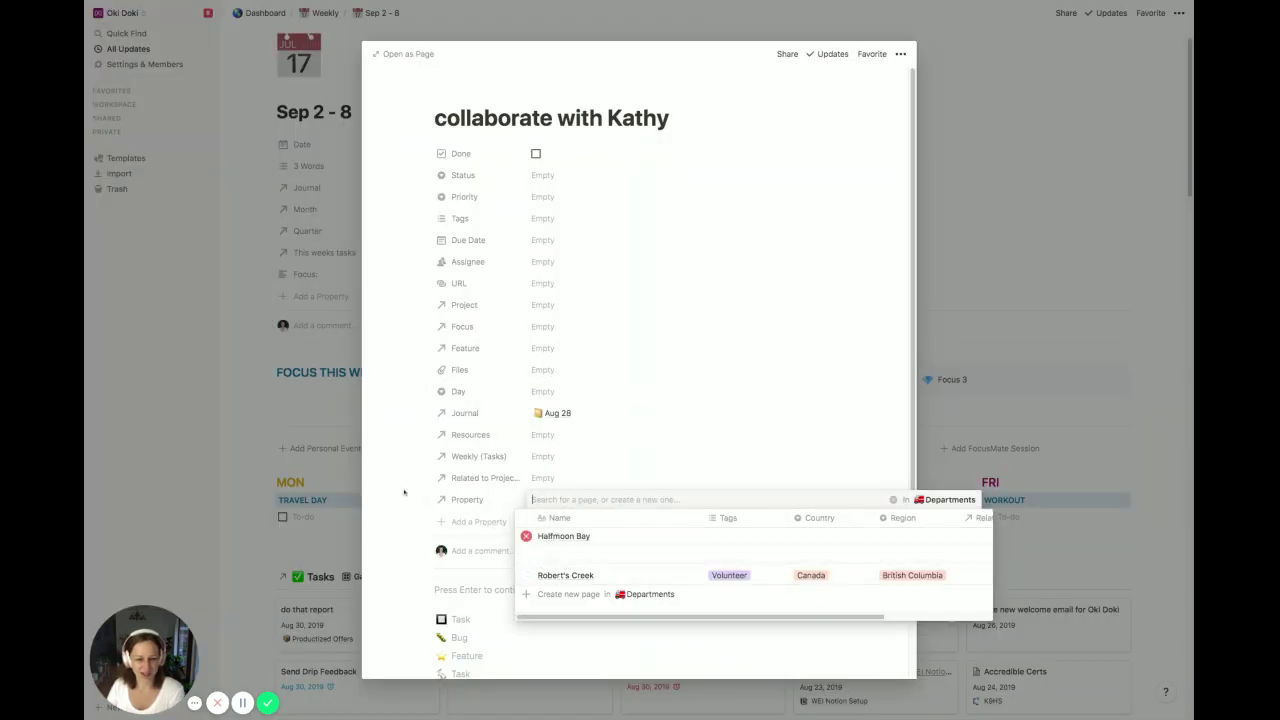
{"action": "left_click", "coordinate": [527, 536]}
{"action": "left_click", "coordinate": [718, 471]}
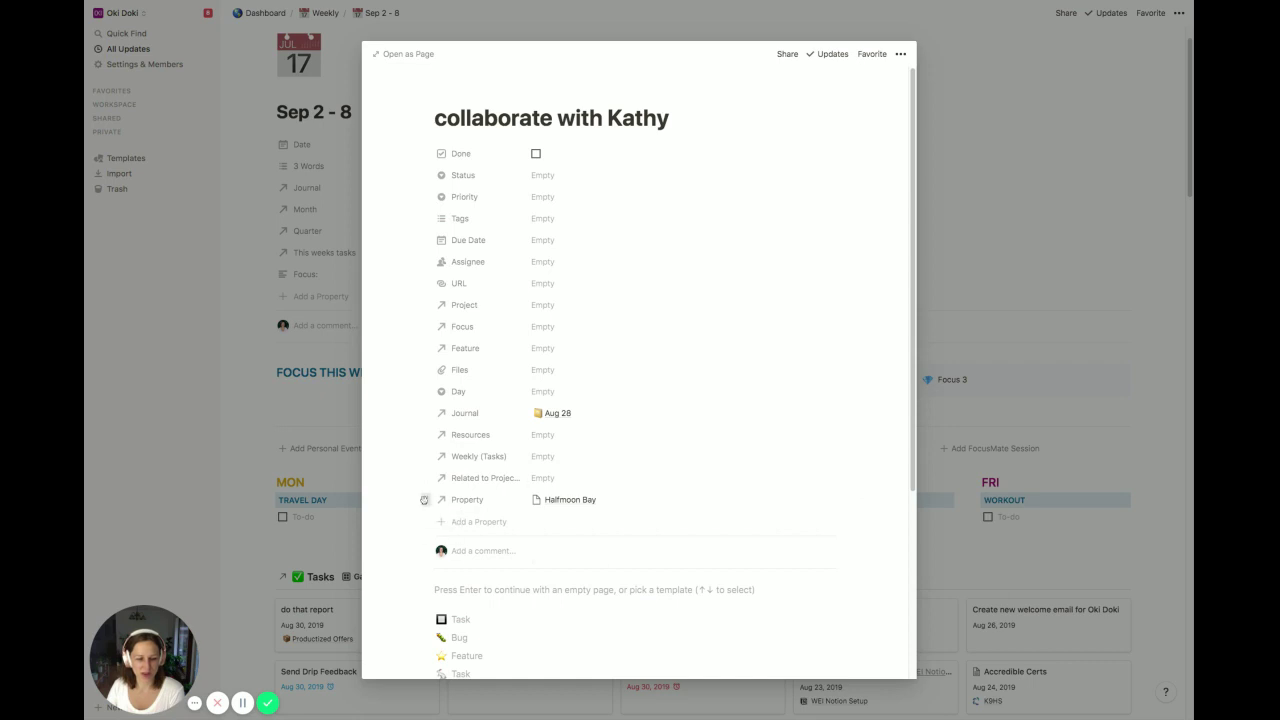
Step: Delete the Departments relation property from the task
{"action": "left_click", "coordinate": [462, 500]}
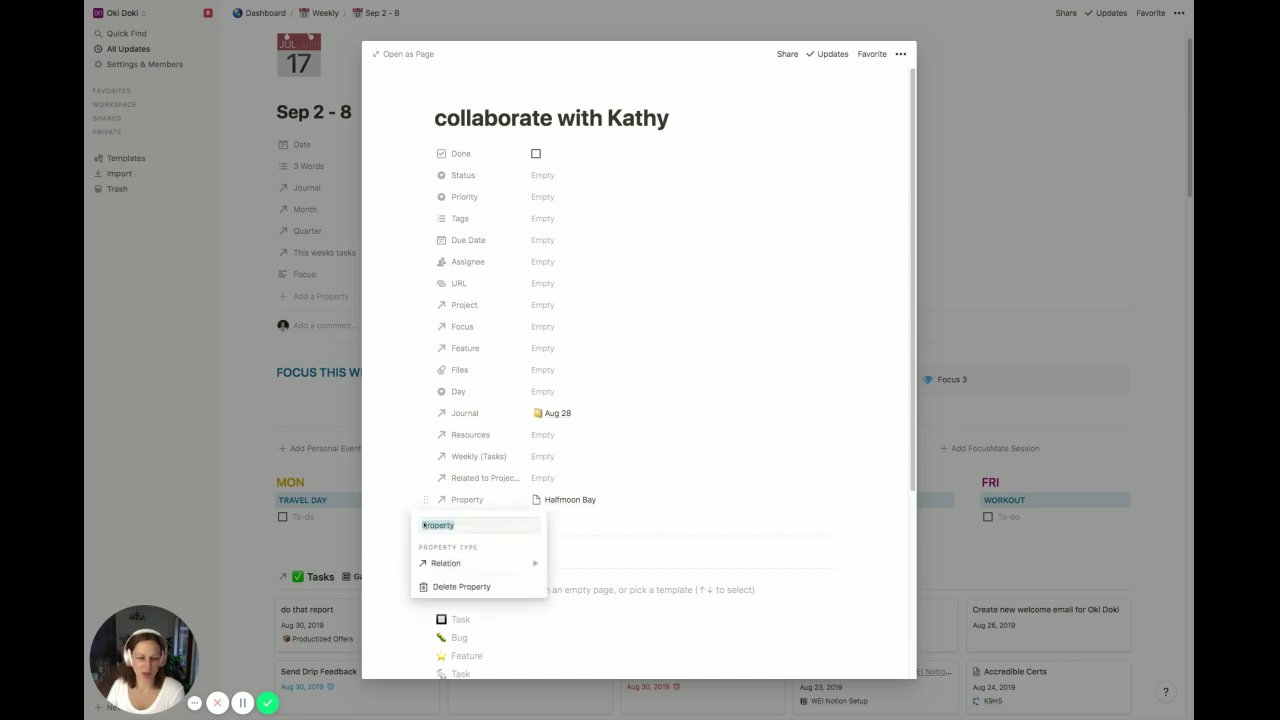
{"action": "left_click", "coordinate": [450, 587]}
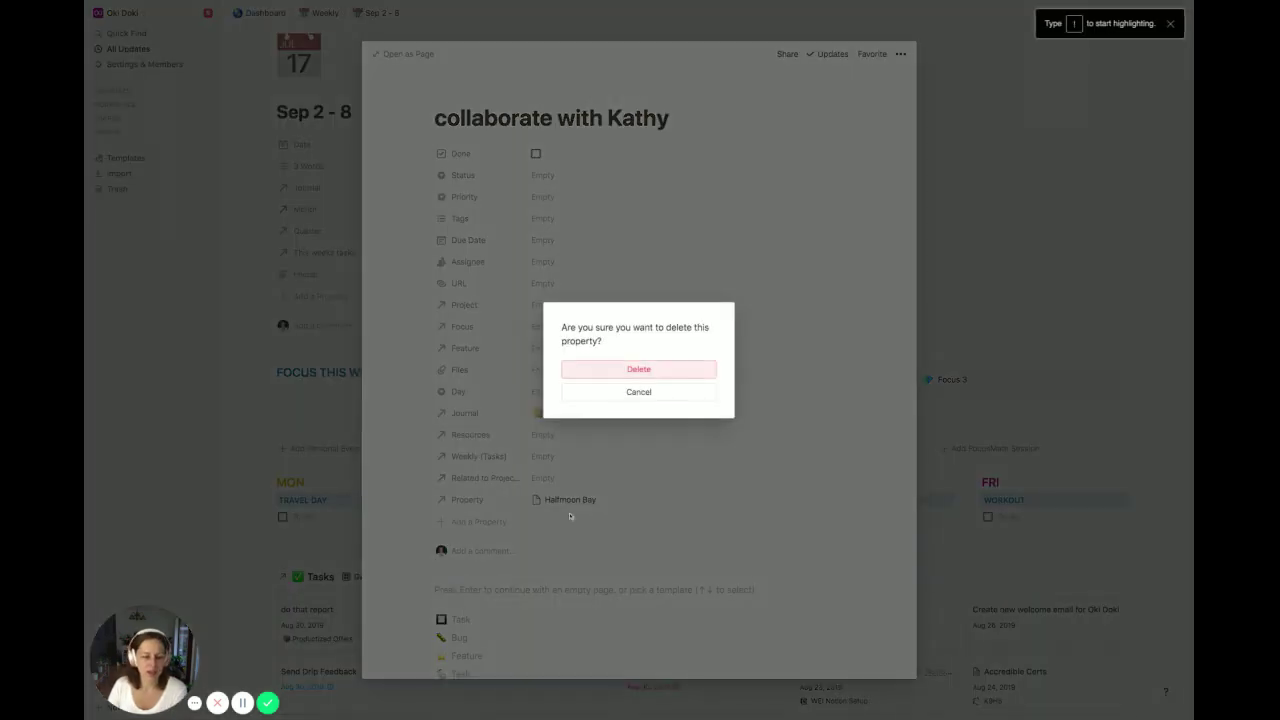
{"action": "left_click", "coordinate": [653, 370]}
Step: Examine the full name and linkable pages of the task's "Related to Projects" relation, and close the task
{"action": "left_click", "coordinate": [496, 478]}
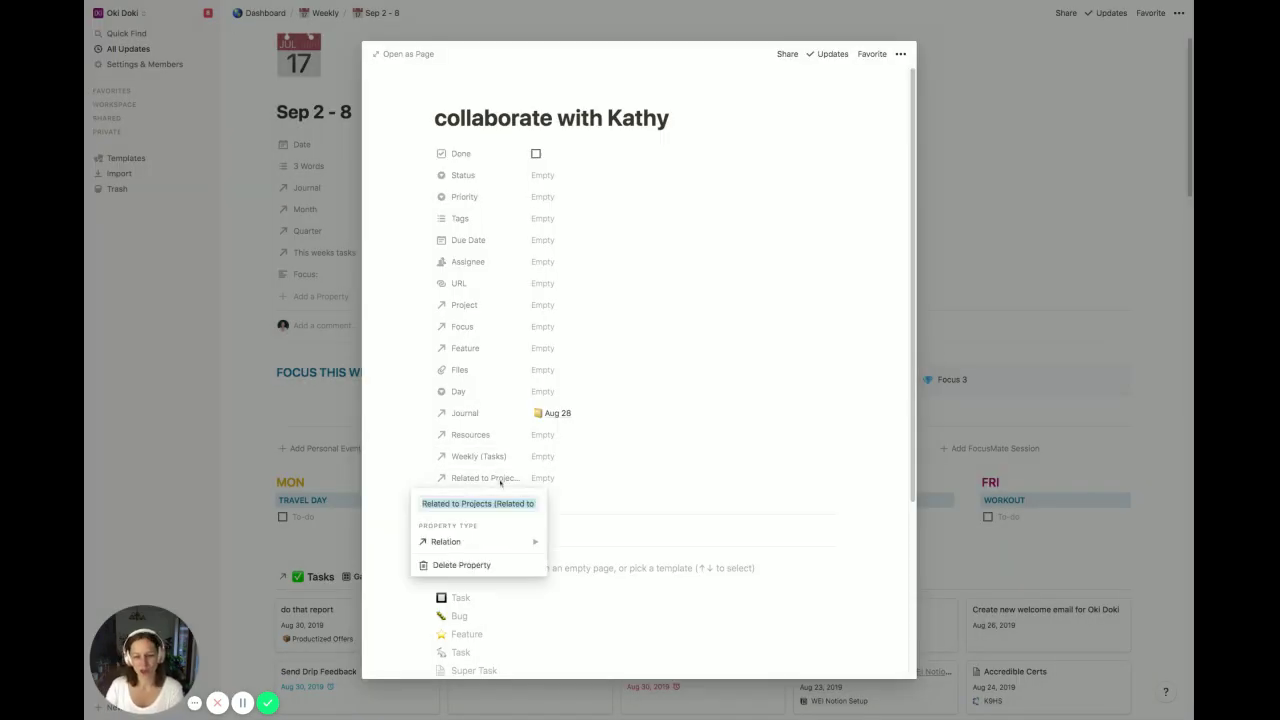
{"action": "left_click_drag", "start_coordinate": [496, 503], "coordinate": [551, 507]}
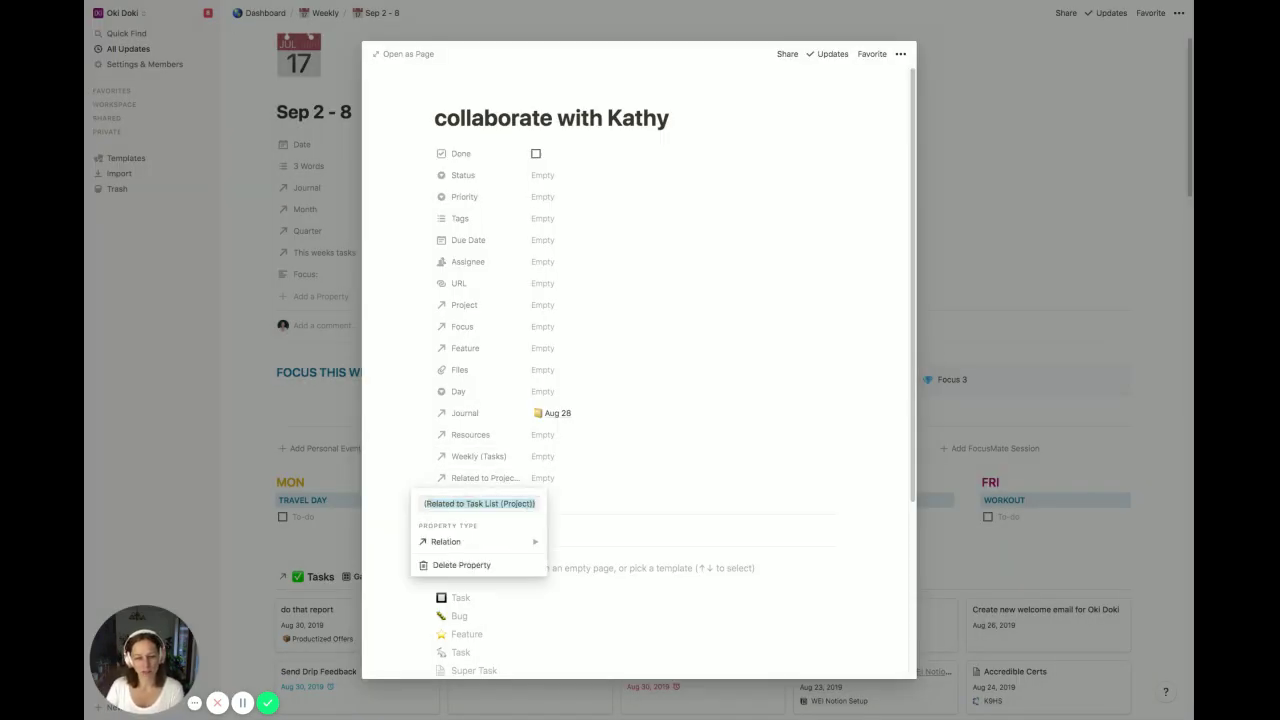
{"action": "key", "text": "Escape"}
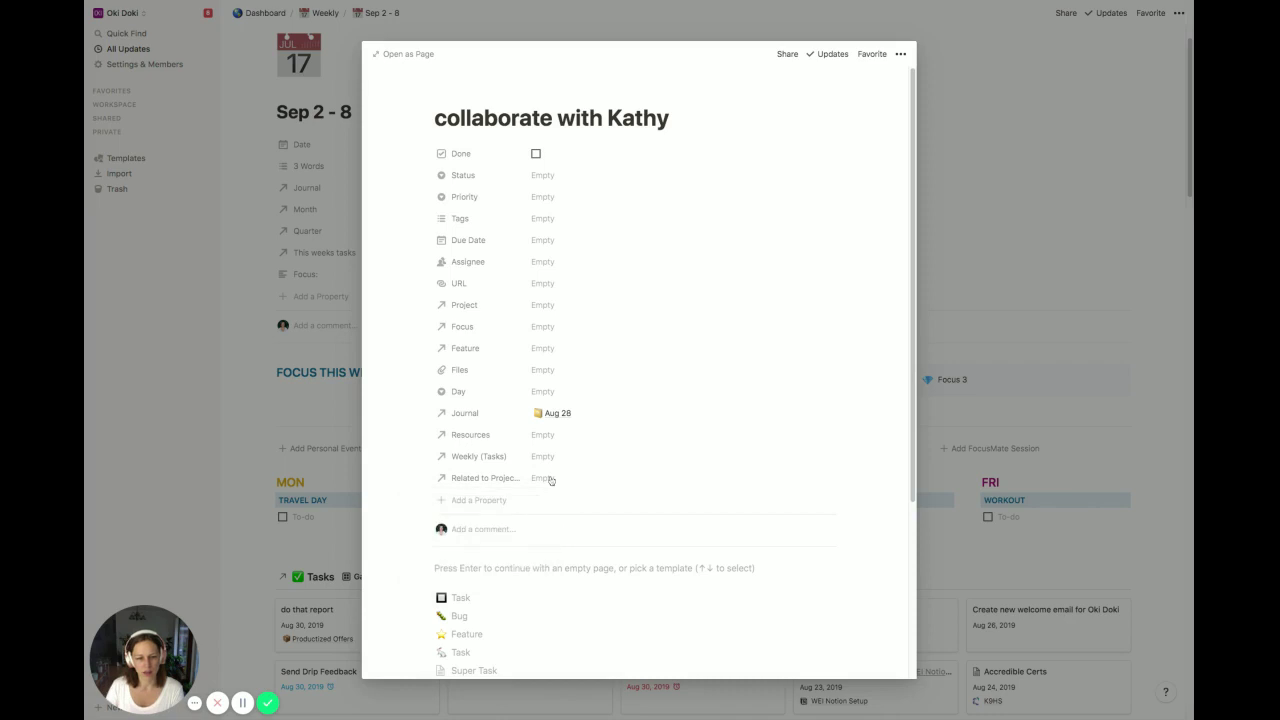
{"action": "left_click", "coordinate": [548, 479]}
{"action": "left_click", "coordinate": [402, 476]}
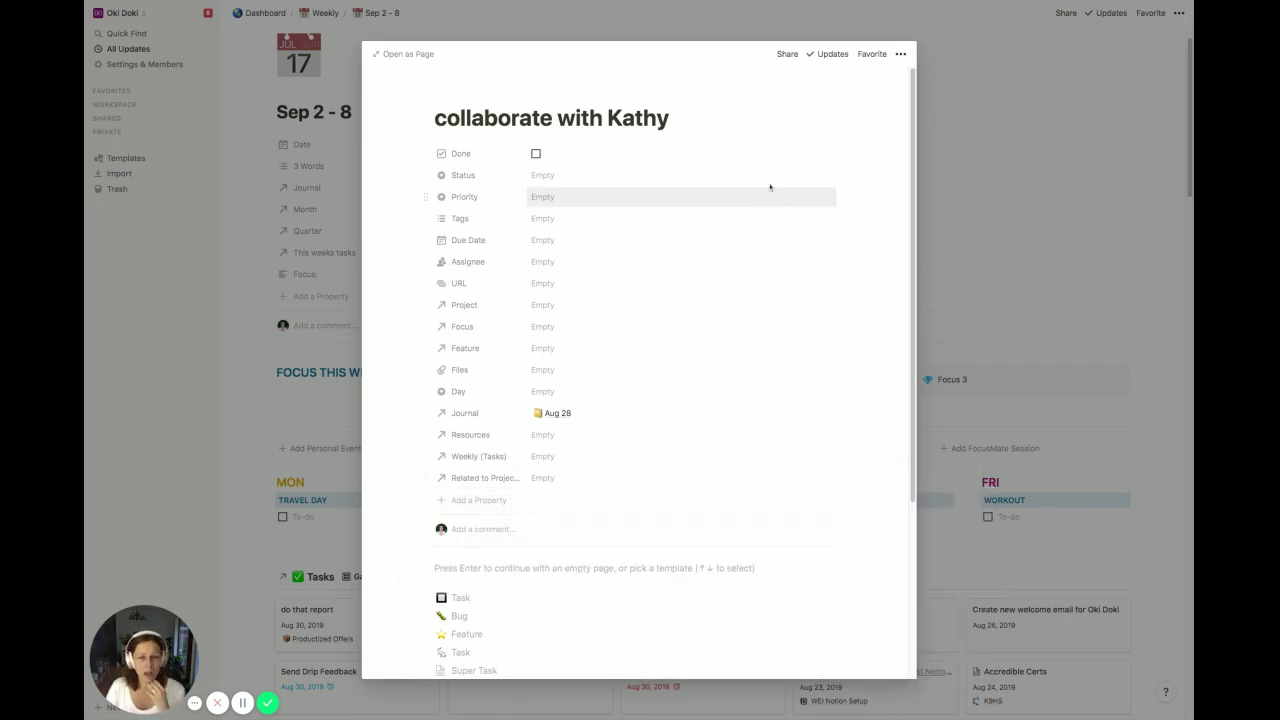
{"action": "left_click", "coordinate": [939, 203]}
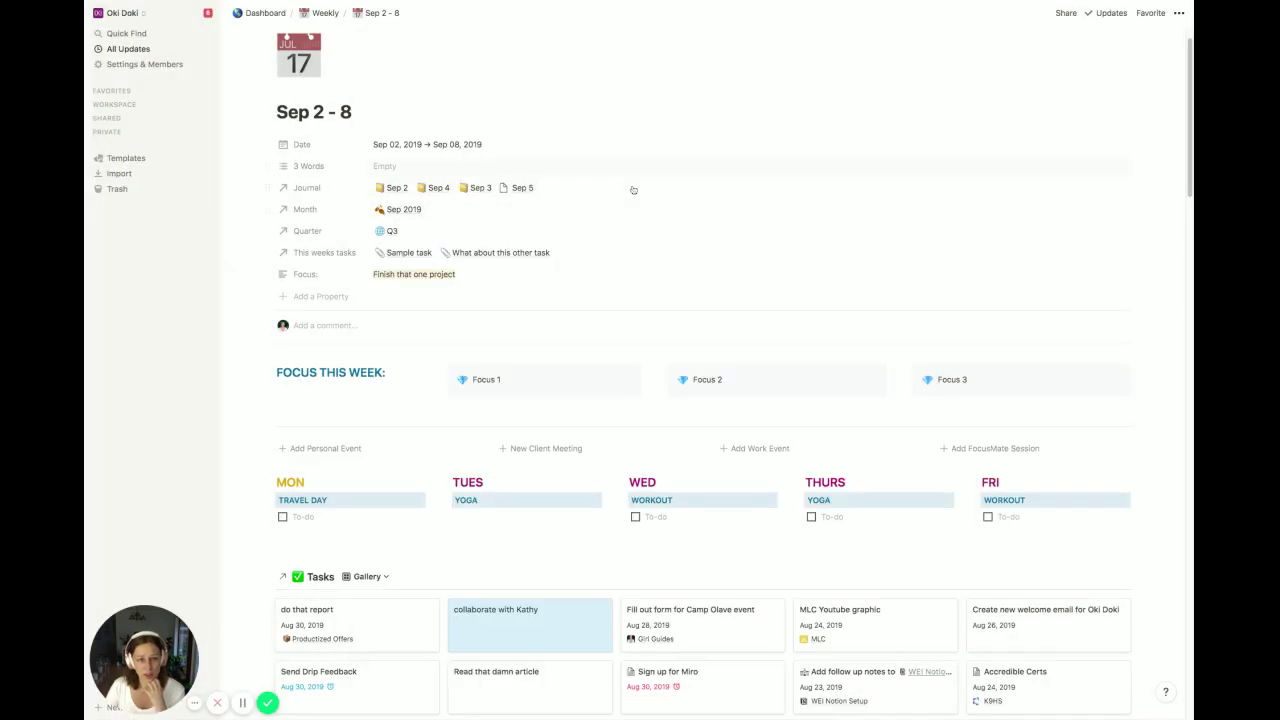
Step: Go up to the Weekly database and preview its Sep 2 - 8 entry, returning to the gallery
{"action": "left_click", "coordinate": [324, 13]}
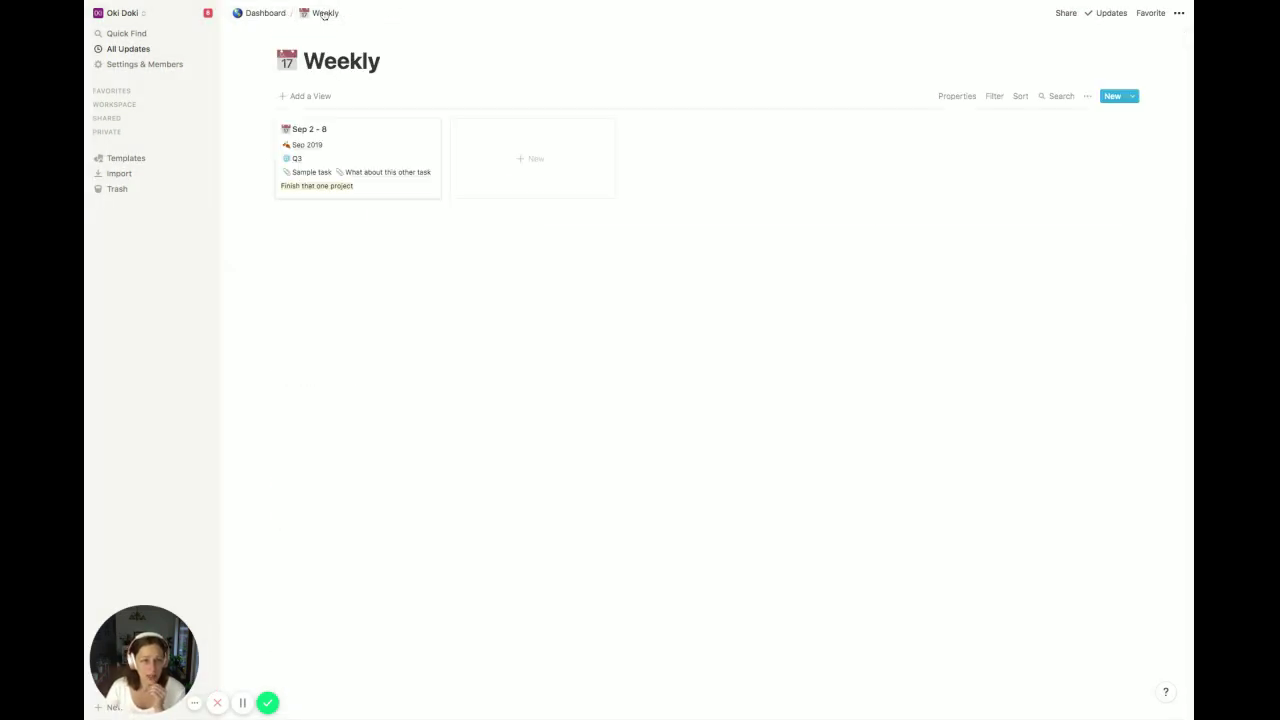
{"action": "left_click", "coordinate": [382, 144]}
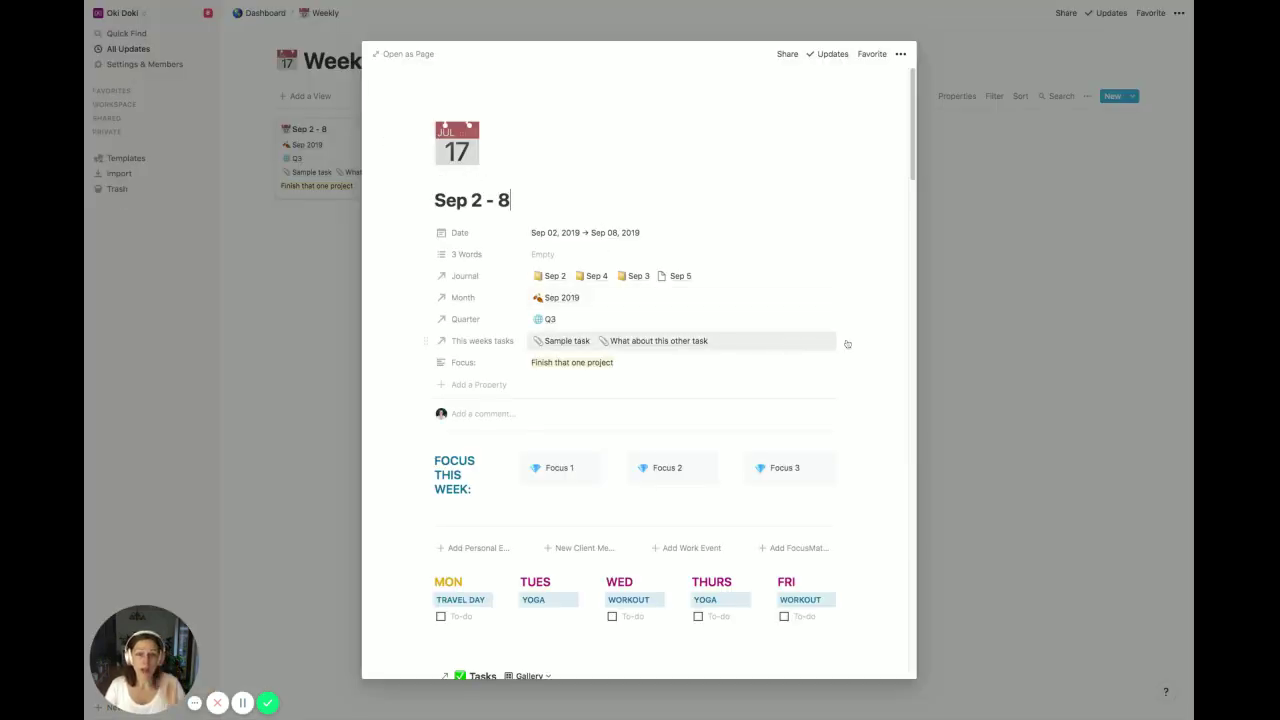
{"action": "left_click", "coordinate": [985, 265]}
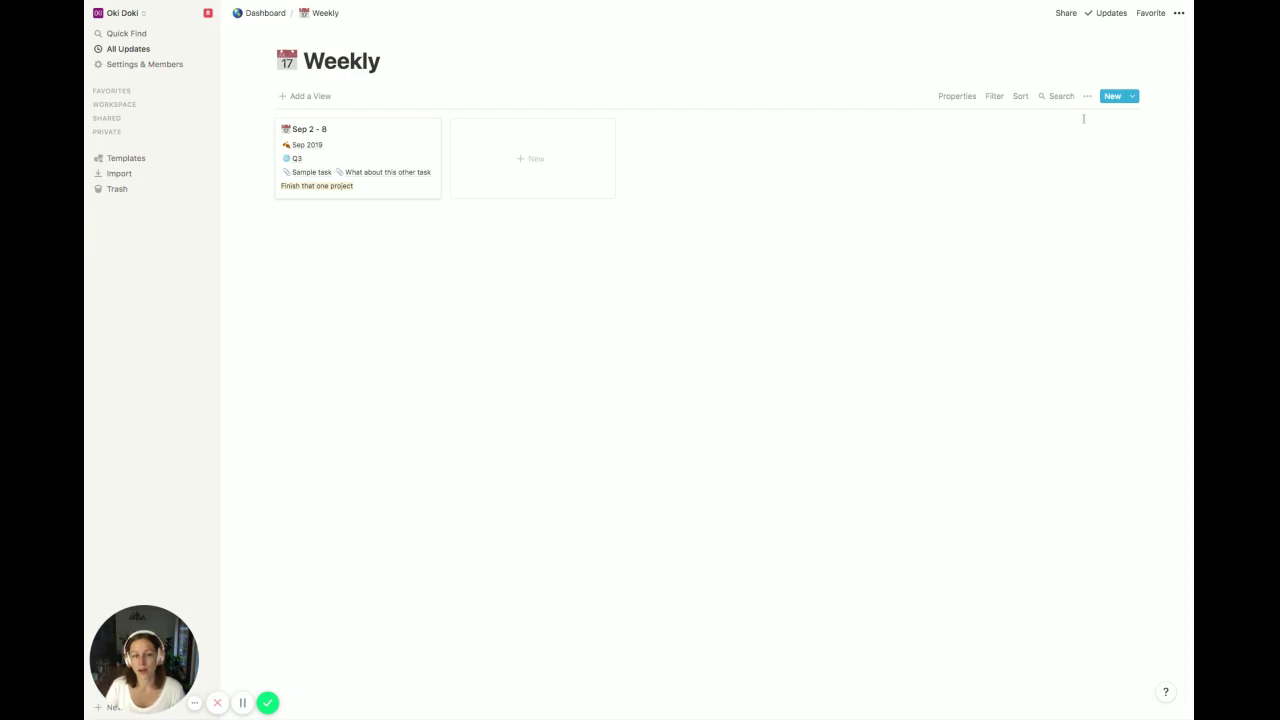
Step: Open the Weekly database's "Weekly template" for editing and expand it to a full page
{"action": "left_click", "coordinate": [1133, 96]}
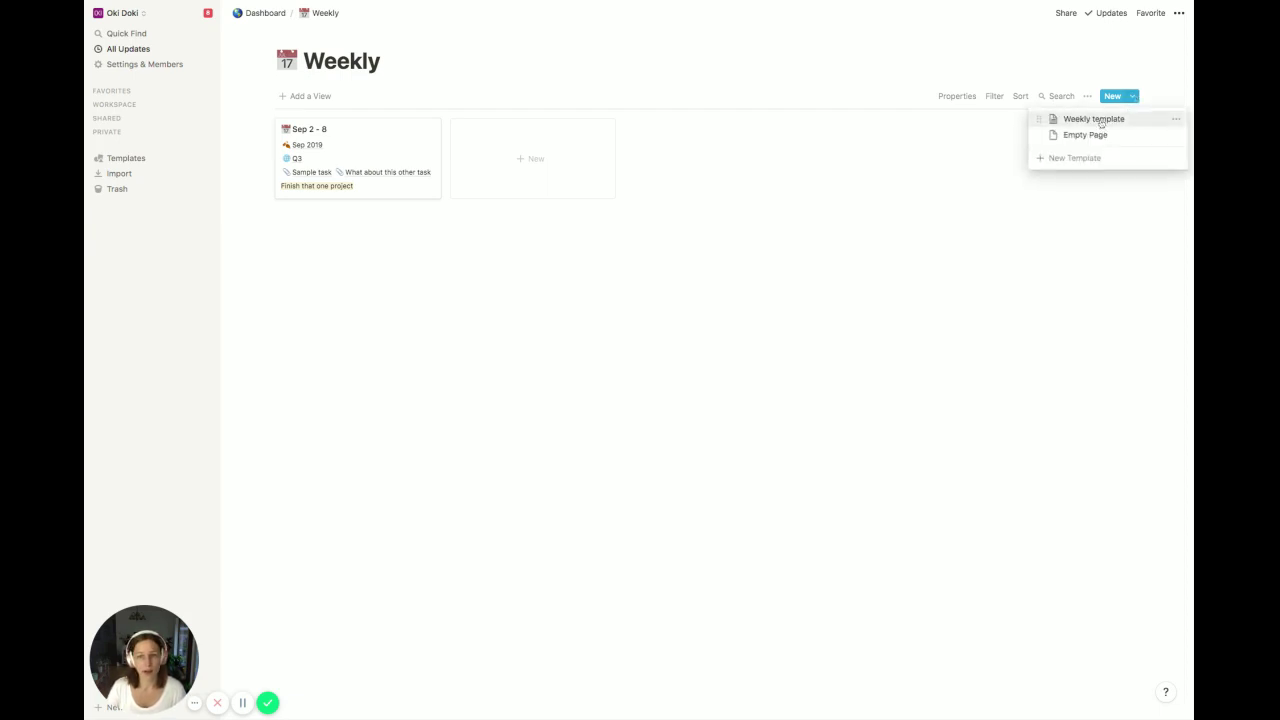
{"action": "left_click", "coordinate": [1175, 119]}
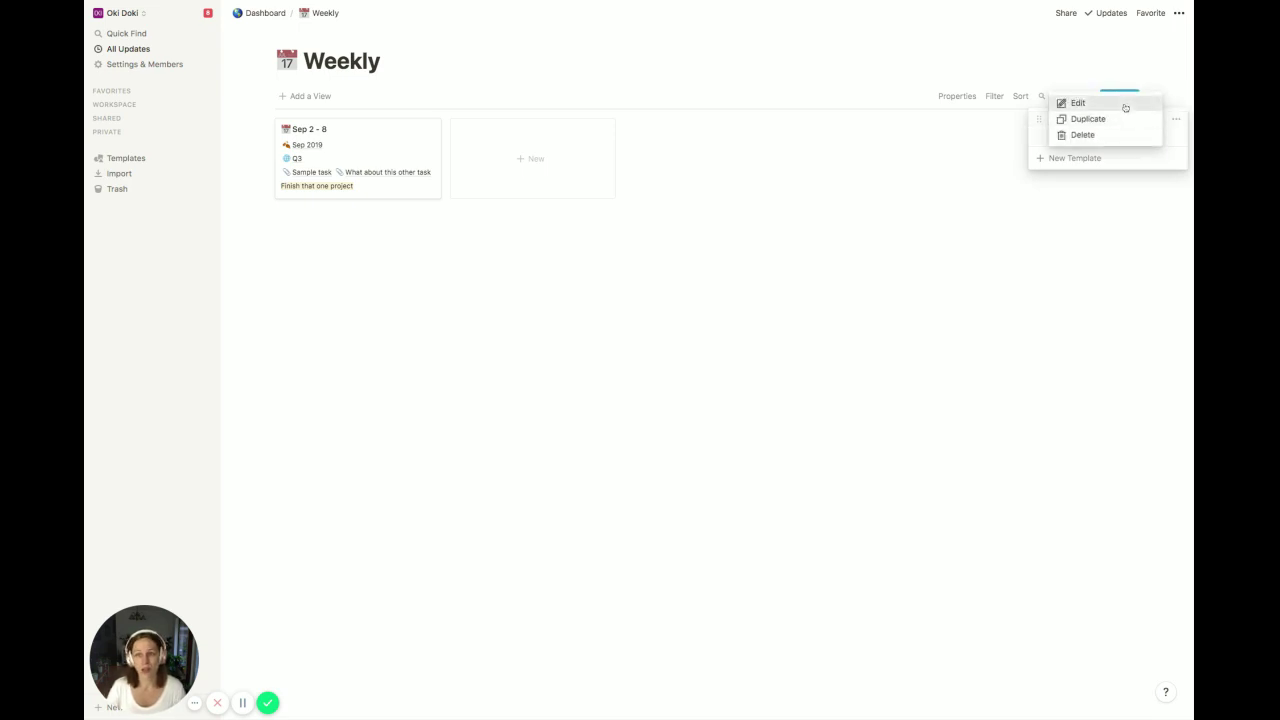
{"action": "left_click", "coordinate": [1077, 103]}
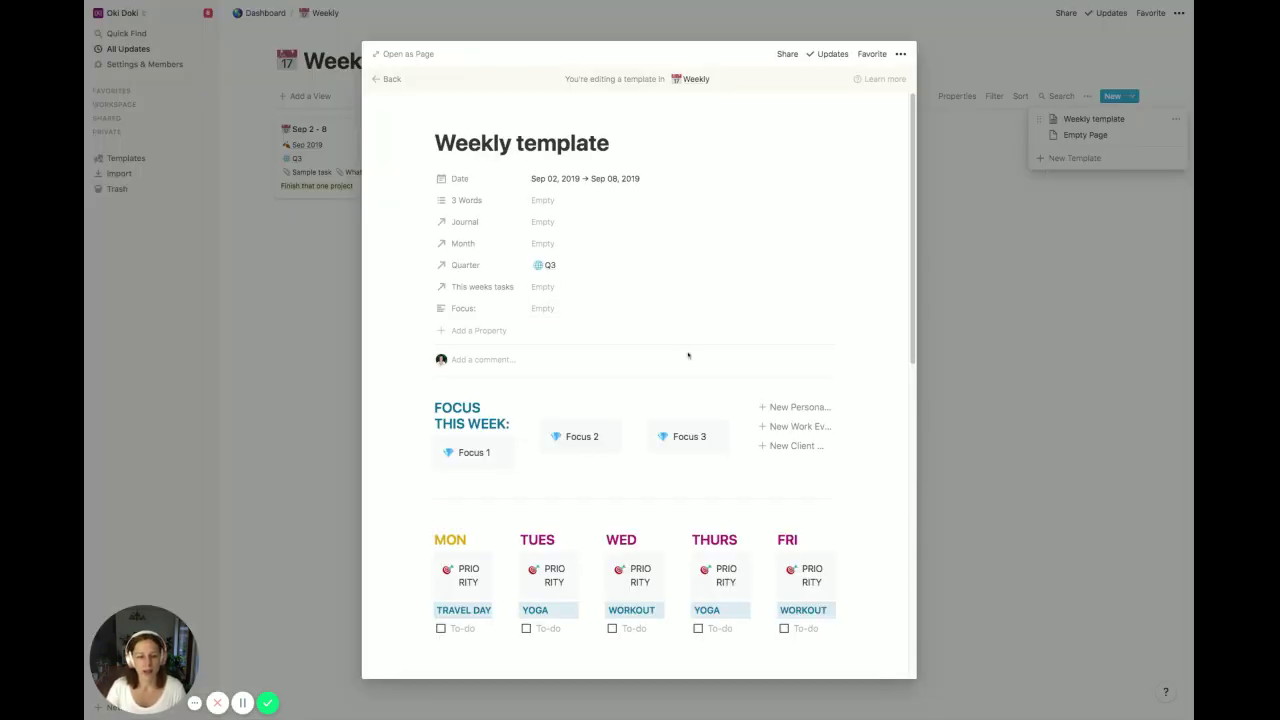
{"action": "left_click", "coordinate": [403, 56]}
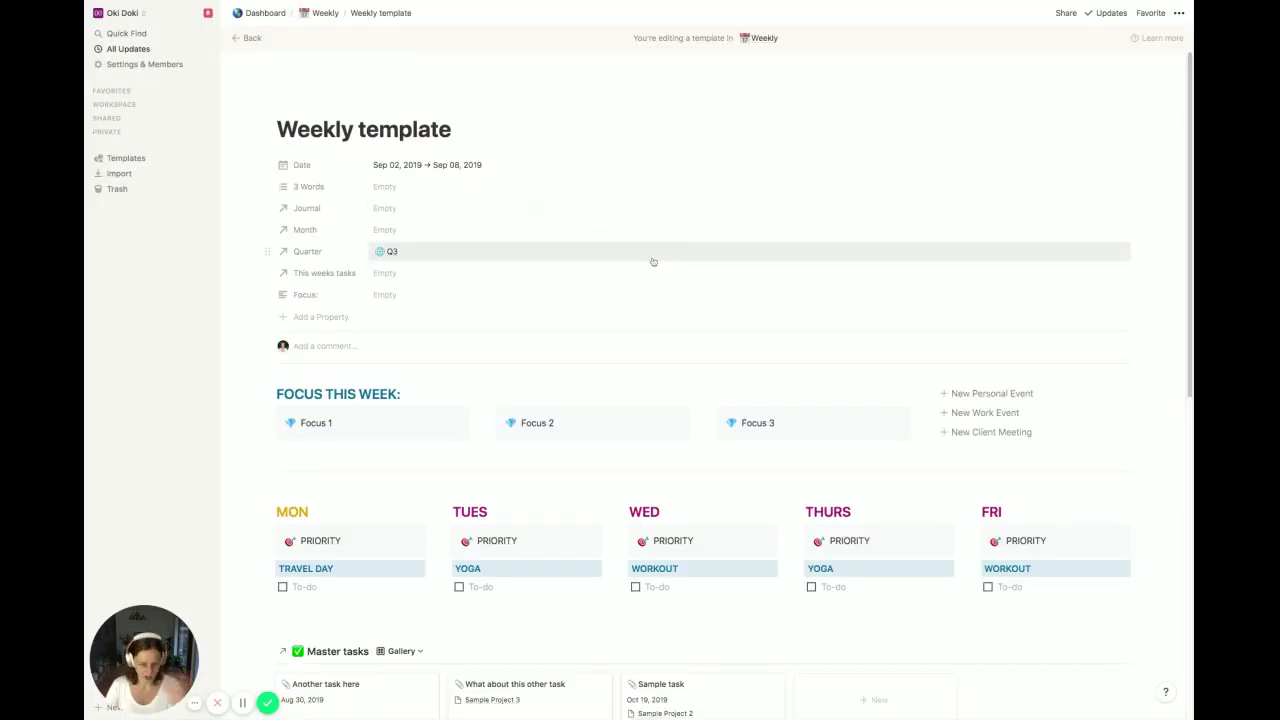
Step: Delete the extra Focus 1 callout below the Weekly Reflection questions in the template
{"action": "scroll", "coordinate": [835, 426], "scroll_direction": "down", "scroll_amount": 5}
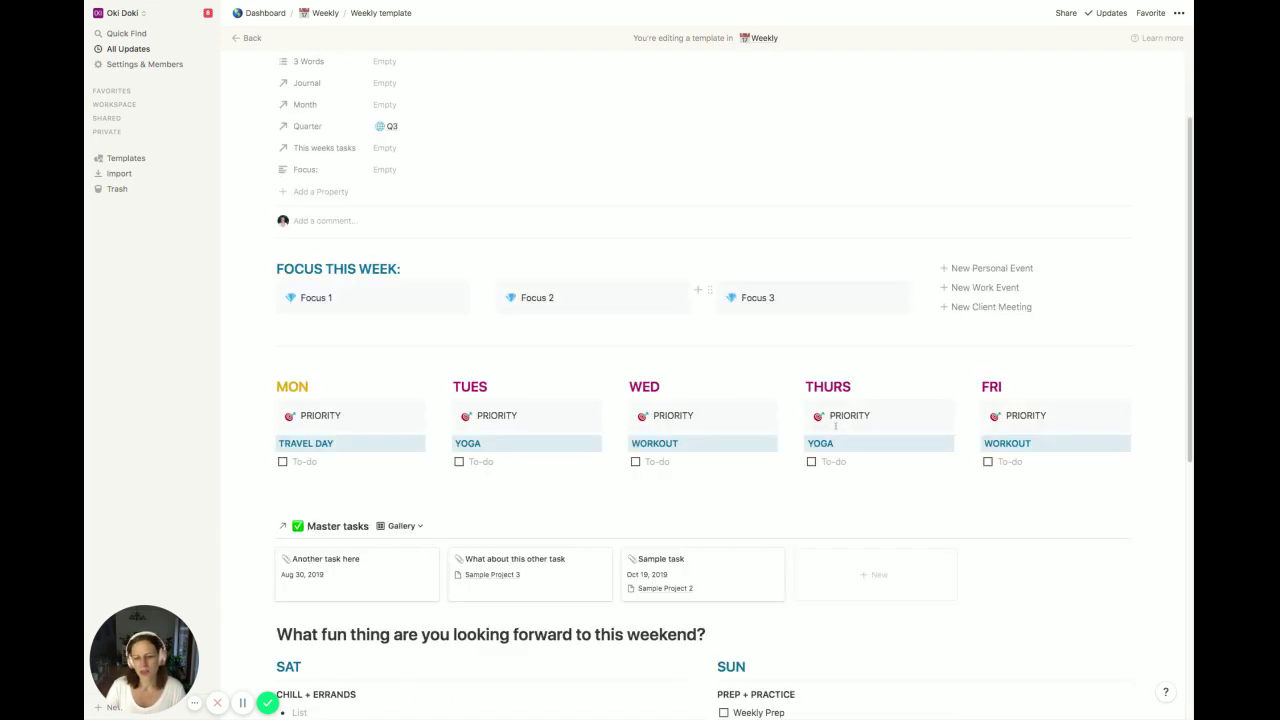
{"action": "scroll", "coordinate": [835, 426], "scroll_direction": "down", "scroll_amount": 3}
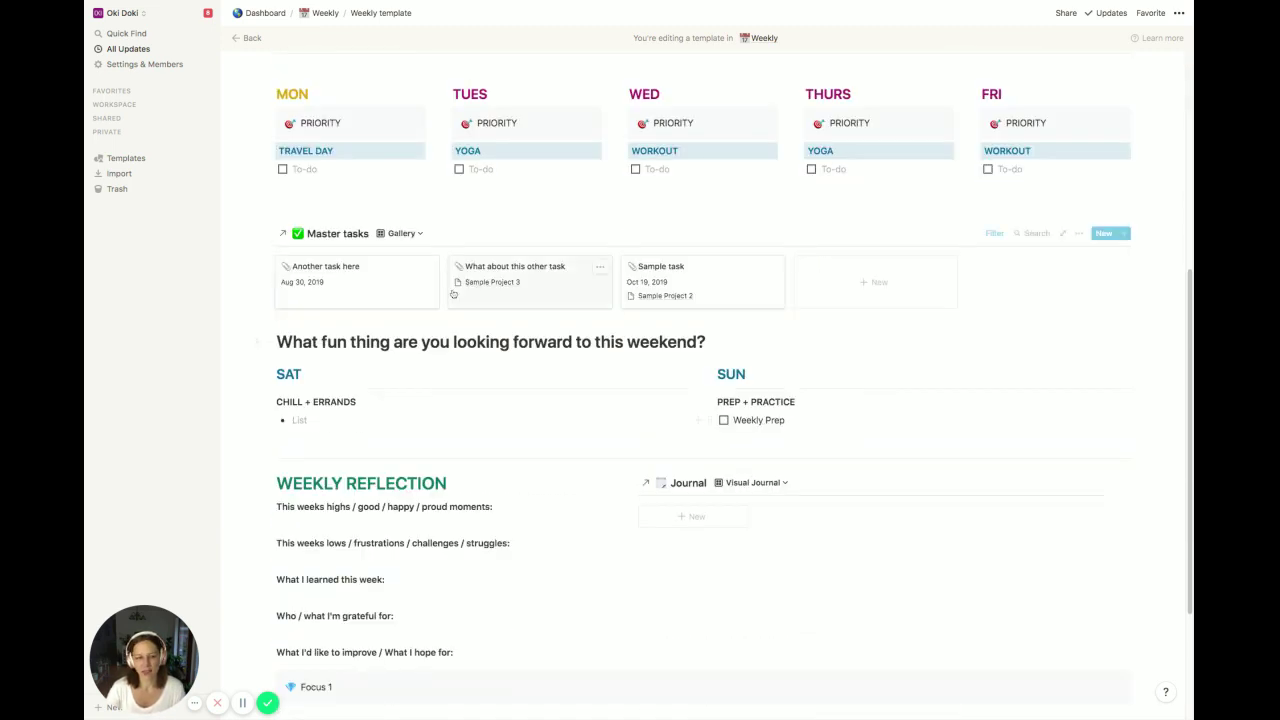
{"action": "scroll", "coordinate": [458, 296], "scroll_direction": "down", "scroll_amount": 2}
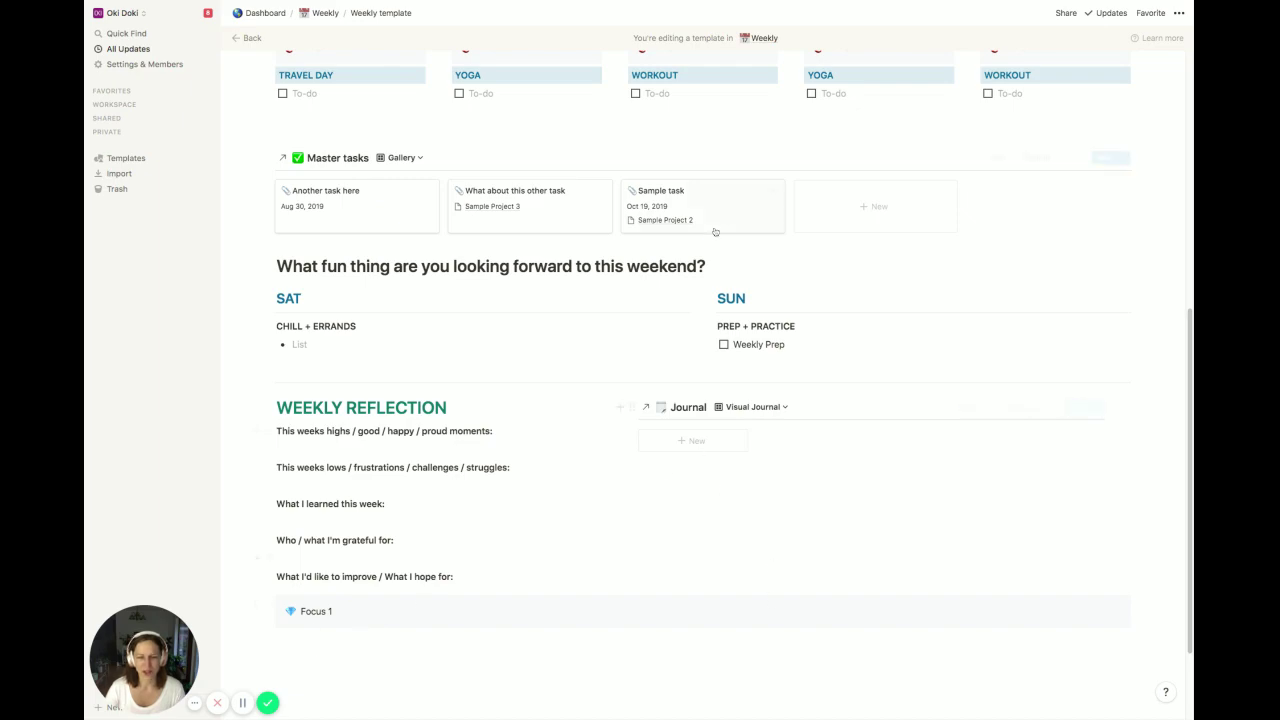
{"action": "scroll", "coordinate": [703, 400], "scroll_direction": "up", "scroll_amount": 9}
{"action": "scroll", "coordinate": [703, 400], "scroll_direction": "down", "scroll_amount": 3}
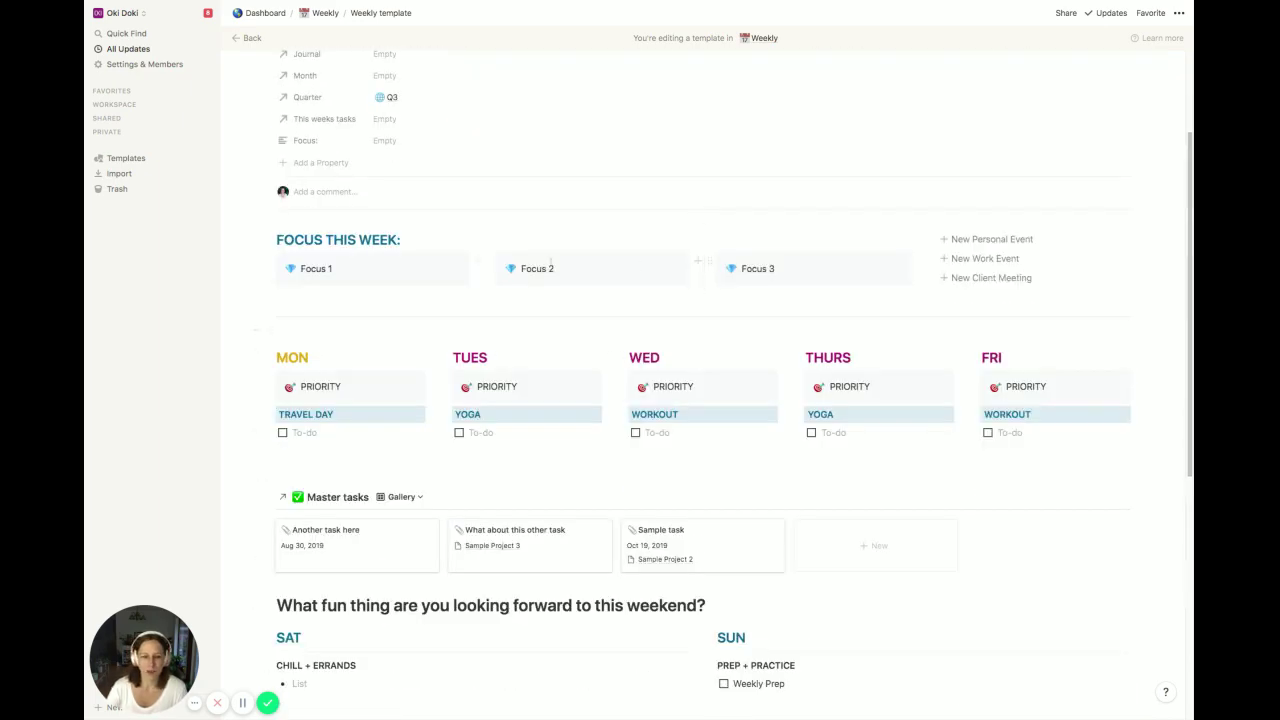
{"action": "scroll", "coordinate": [382, 381], "scroll_direction": "down", "scroll_amount": 10}
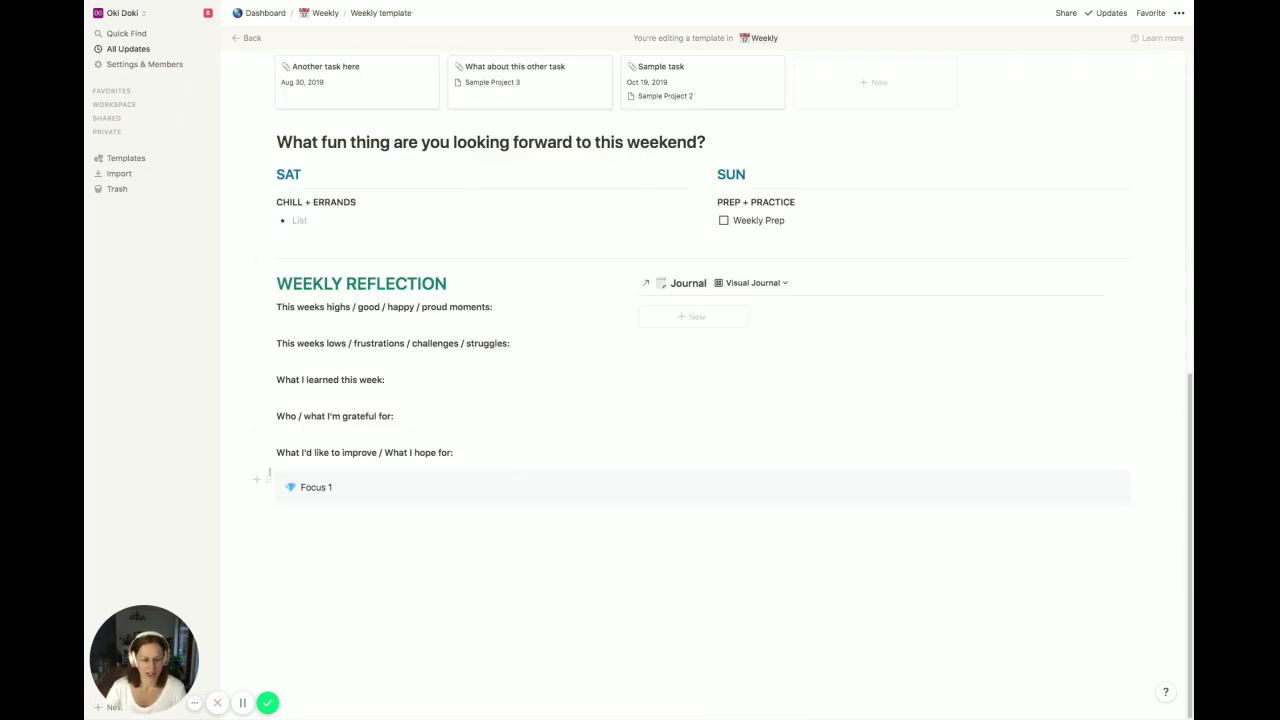
{"action": "left_click", "coordinate": [269, 481]}
{"action": "key", "text": "Delete"}
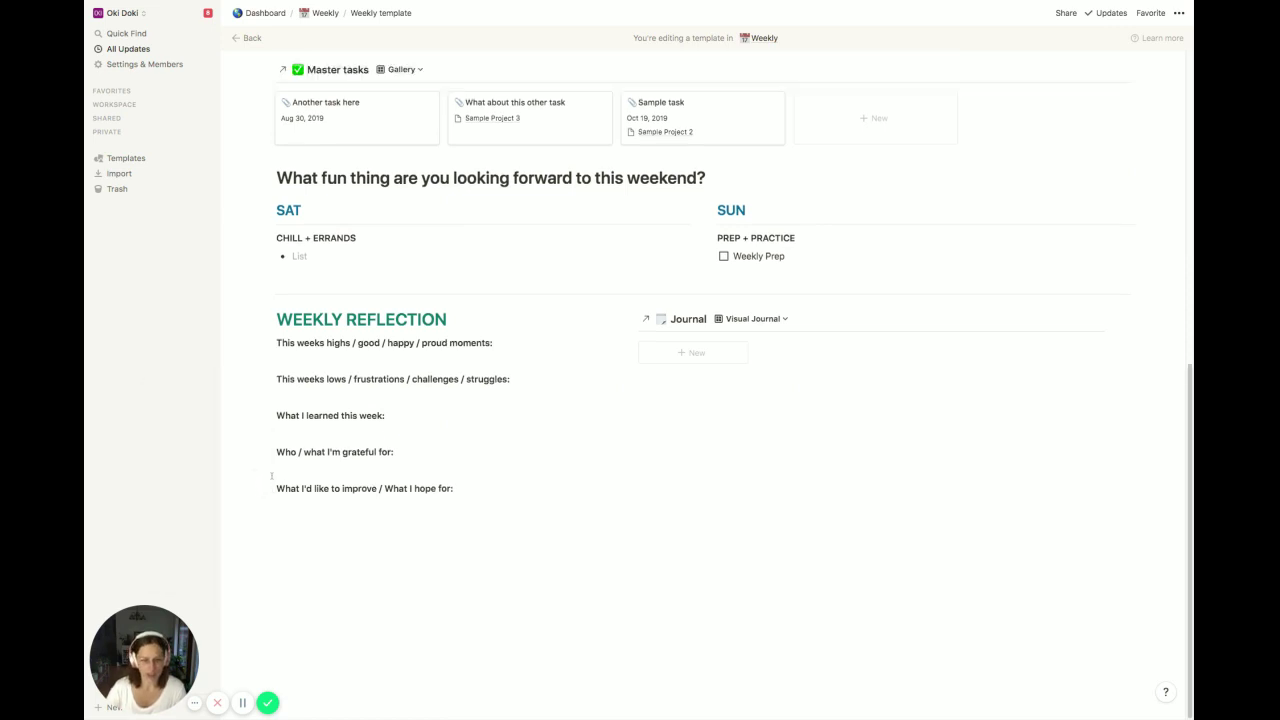
Step: Examine the filter on the template's linked Journal gallery and the linkable pages of its Month relation
{"action": "scroll", "coordinate": [402, 432], "scroll_direction": "up", "scroll_amount": 3}
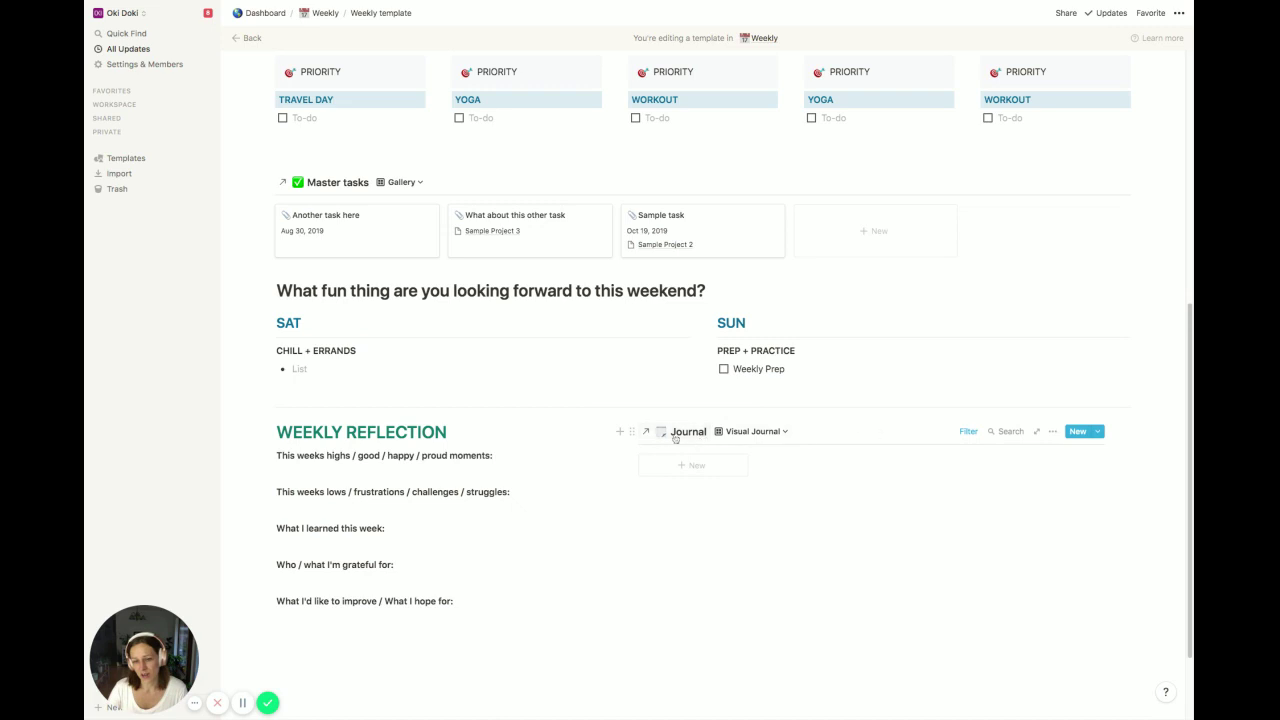
{"action": "left_click", "coordinate": [967, 431]}
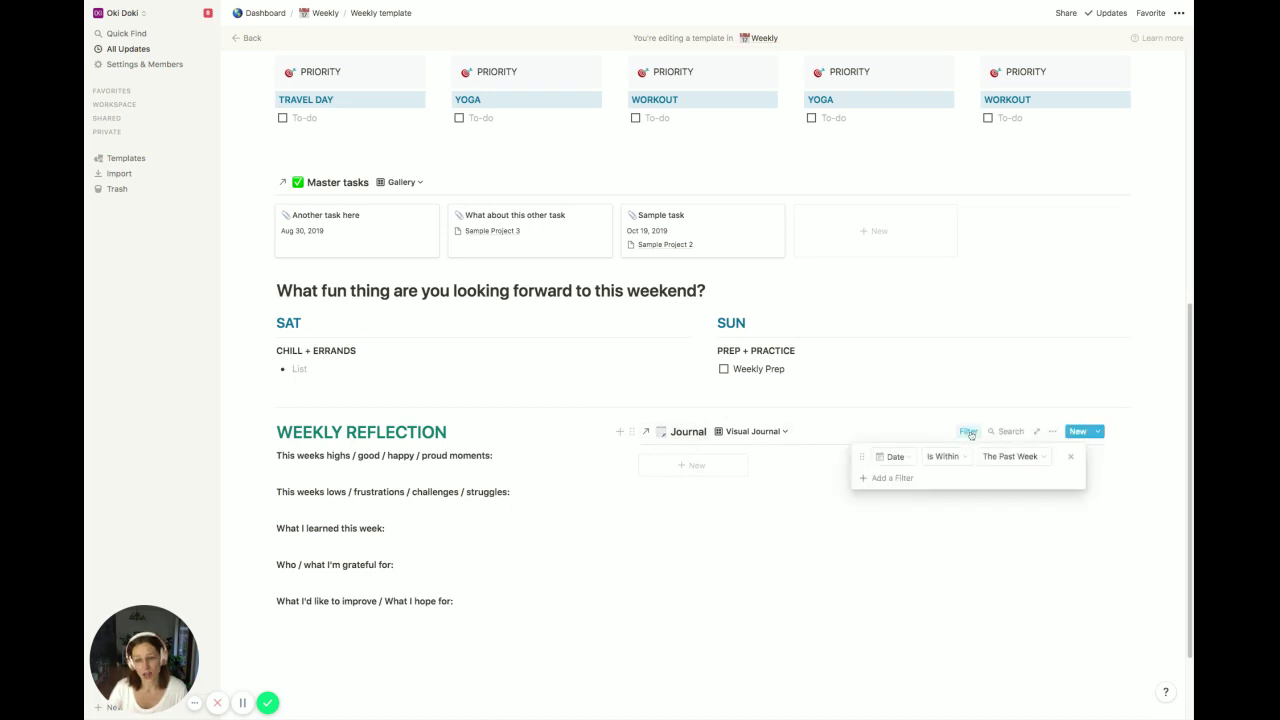
{"action": "left_click", "coordinate": [897, 516]}
{"action": "scroll", "coordinate": [791, 424], "scroll_direction": "up", "scroll_amount": 6}
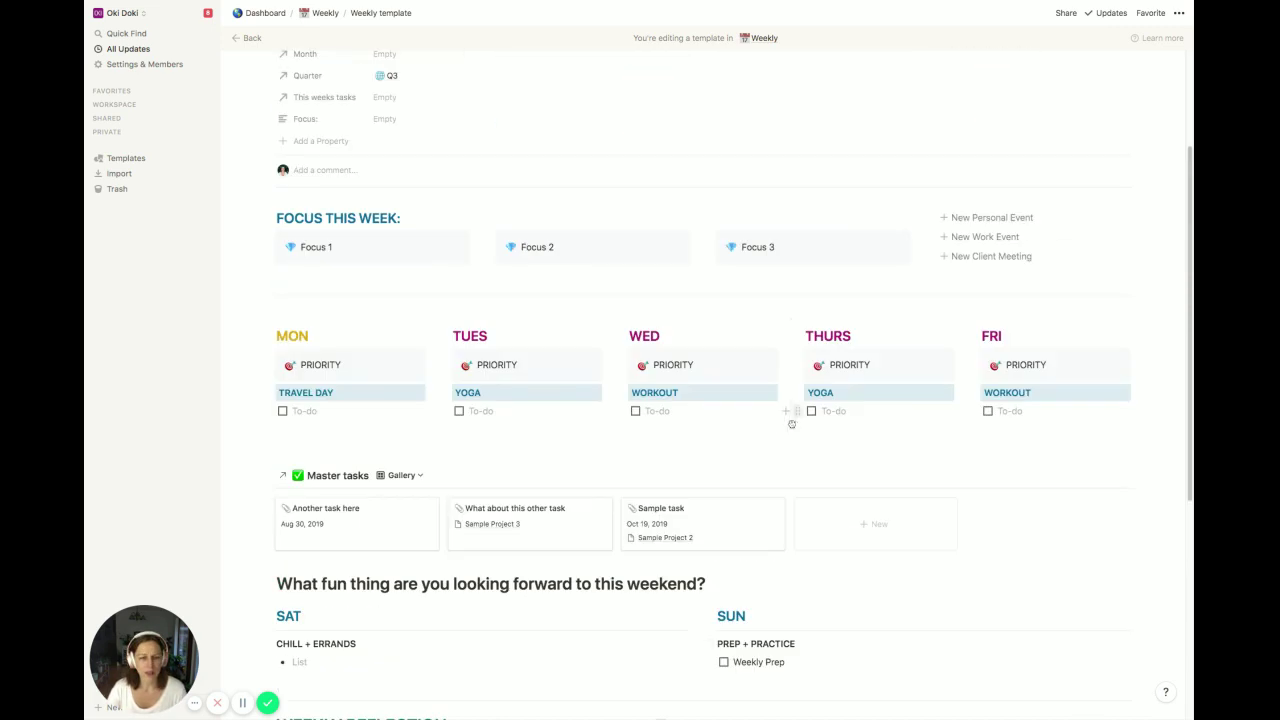
{"action": "scroll", "coordinate": [791, 424], "scroll_direction": "up", "scroll_amount": 2}
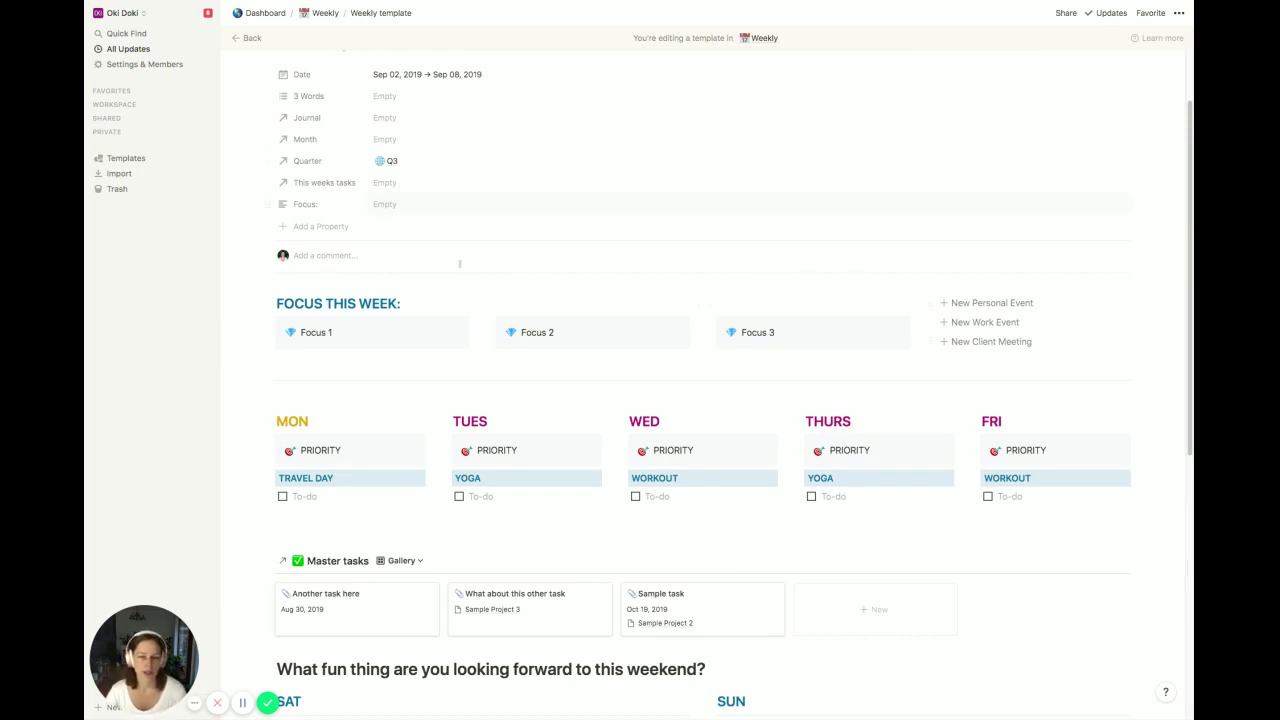
{"action": "scroll", "coordinate": [459, 264], "scroll_direction": "up", "scroll_amount": 2}
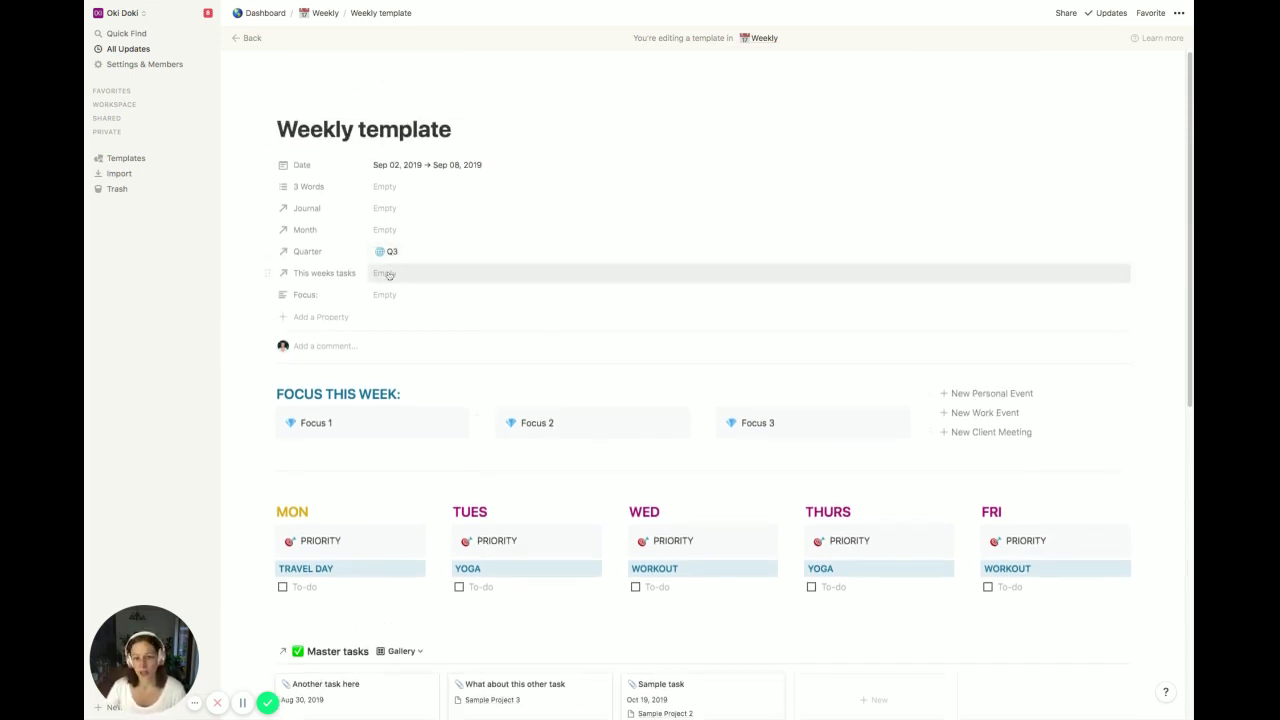
{"action": "left_click", "coordinate": [390, 230]}
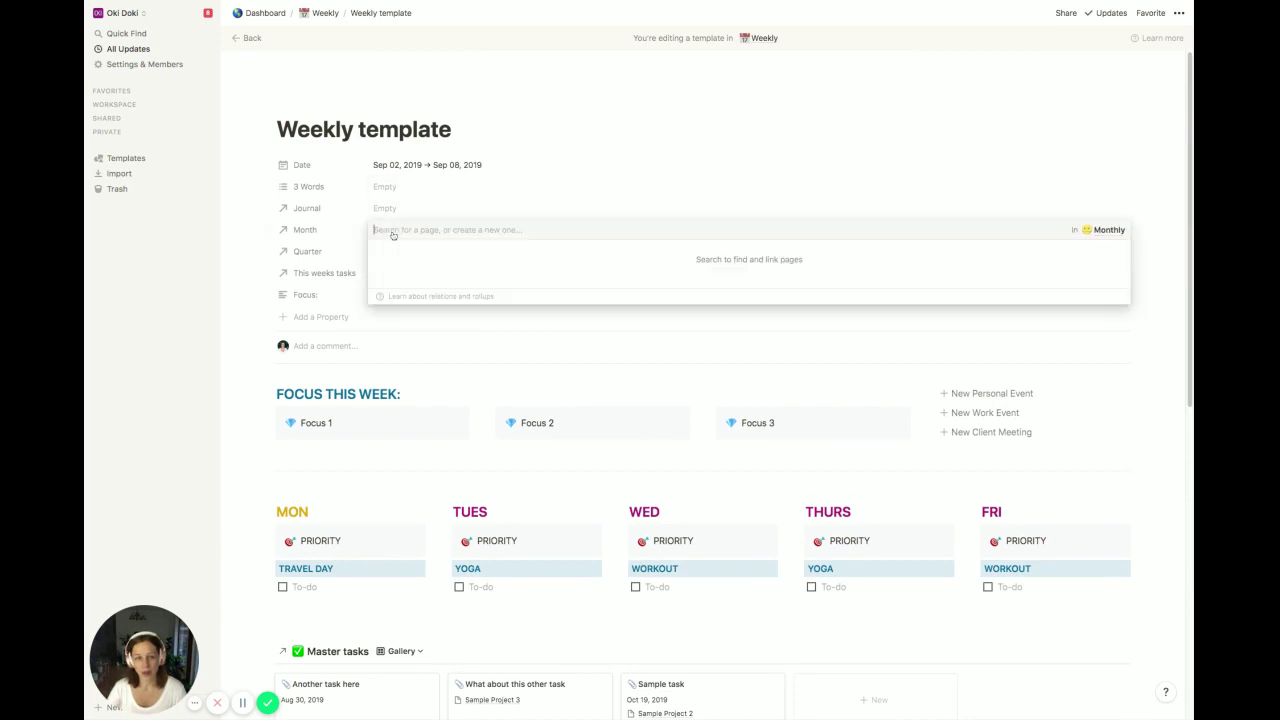
{"action": "left_click", "coordinate": [270, 295]}
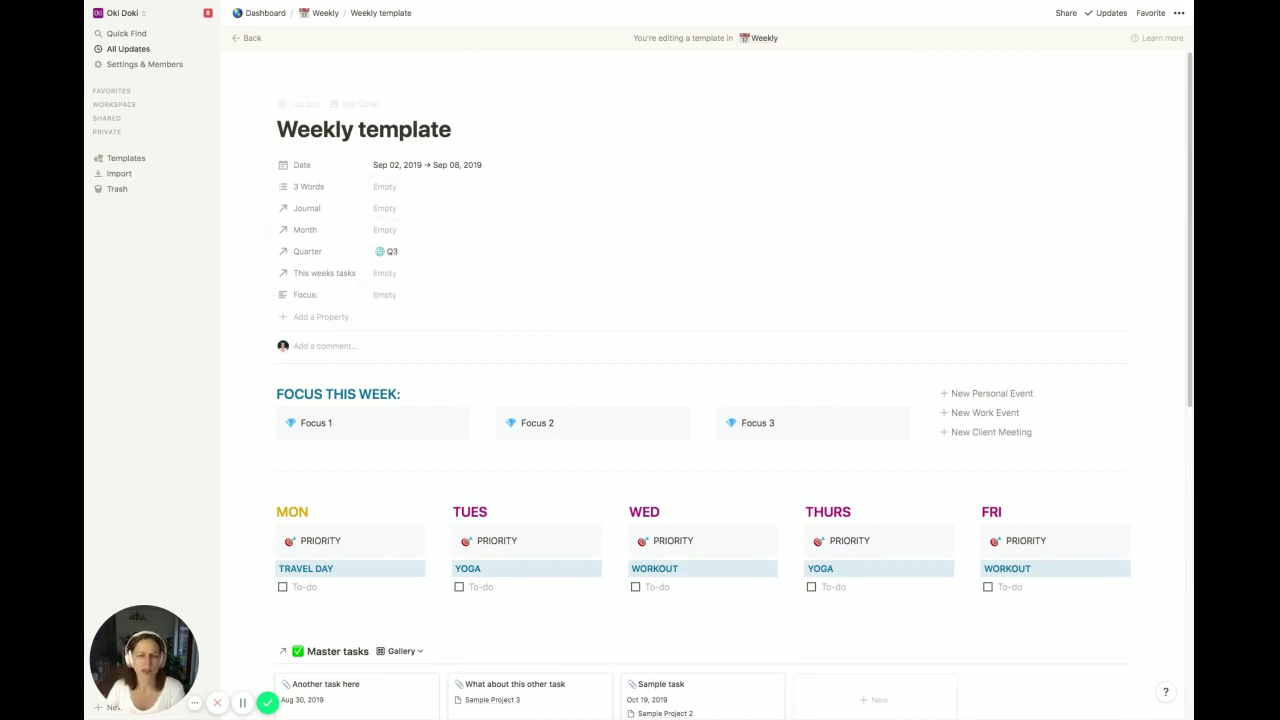
Step: Create a new entry in the Weekly database from the Weekly template and open it as a full page
{"action": "left_click", "coordinate": [325, 13]}
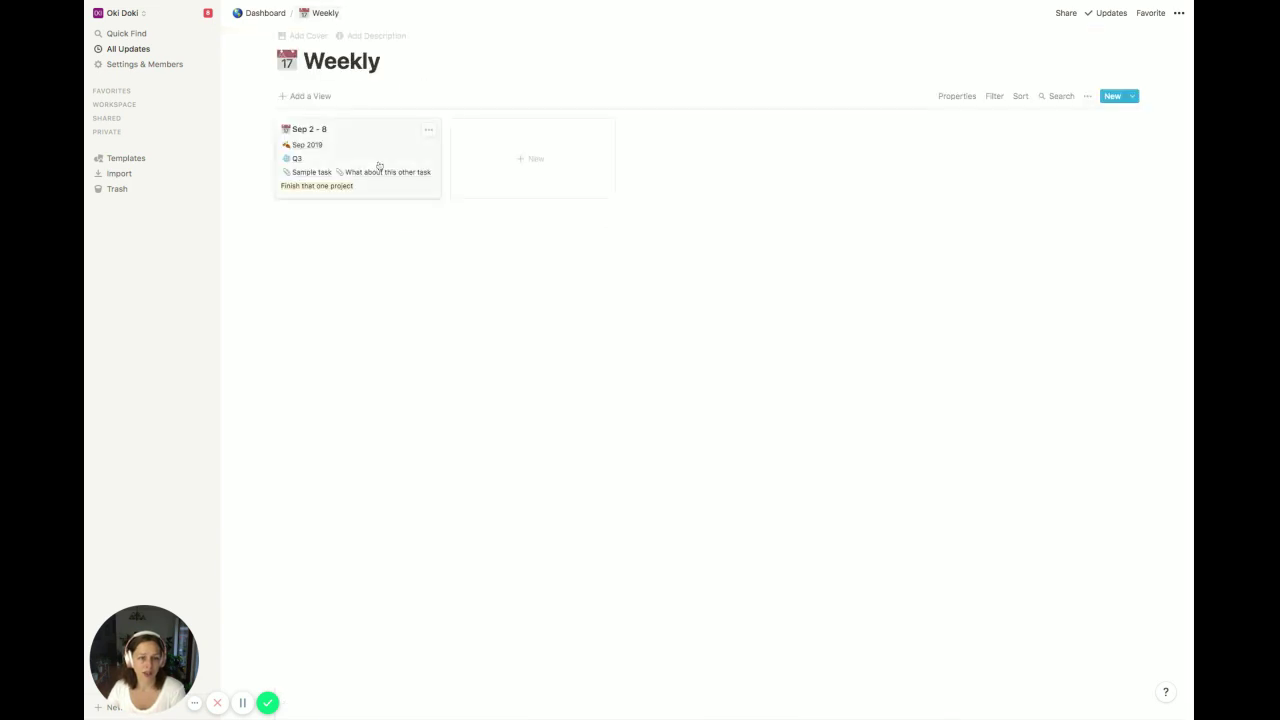
{"action": "left_click", "coordinate": [486, 154]}
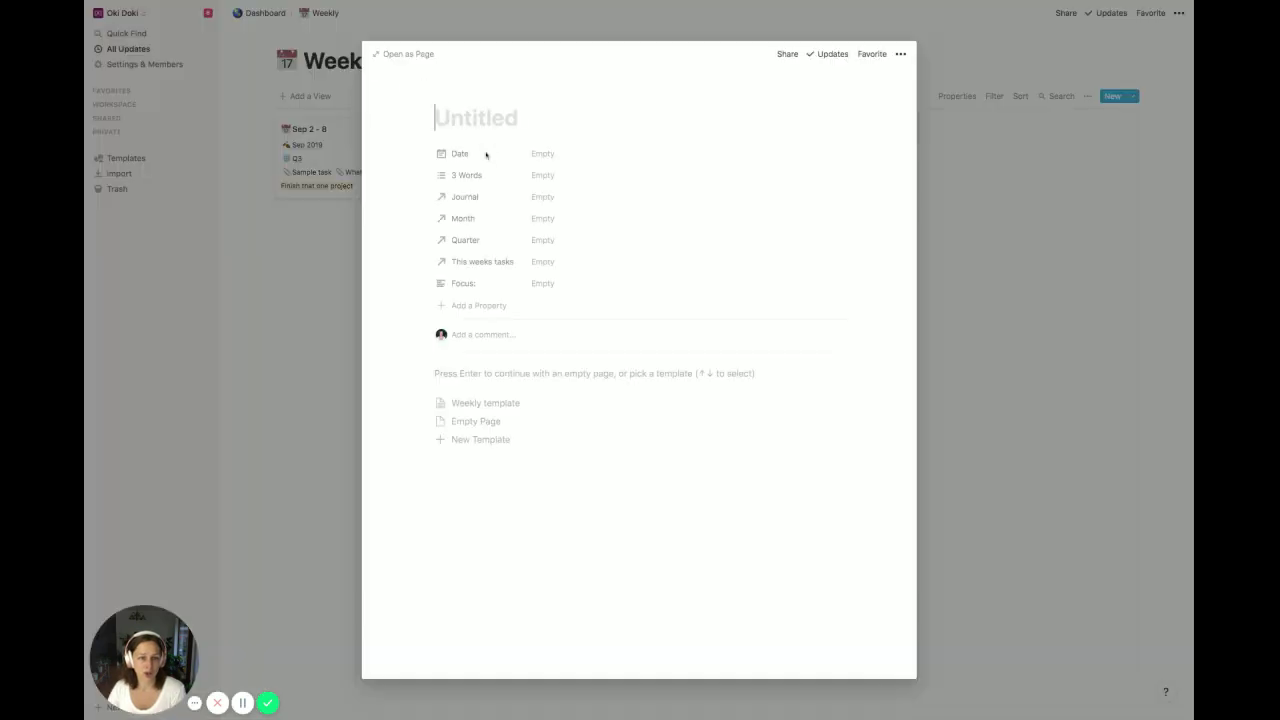
{"action": "left_click", "coordinate": [503, 409]}
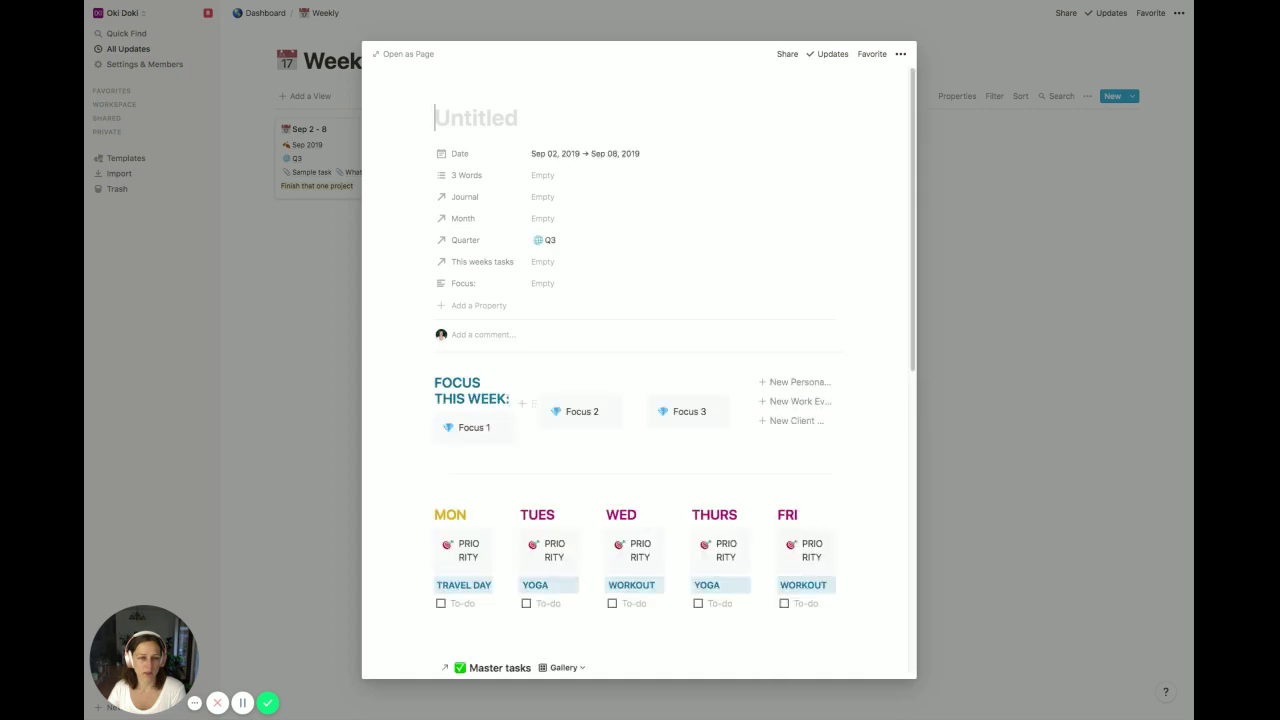
{"action": "left_click", "coordinate": [403, 54]}
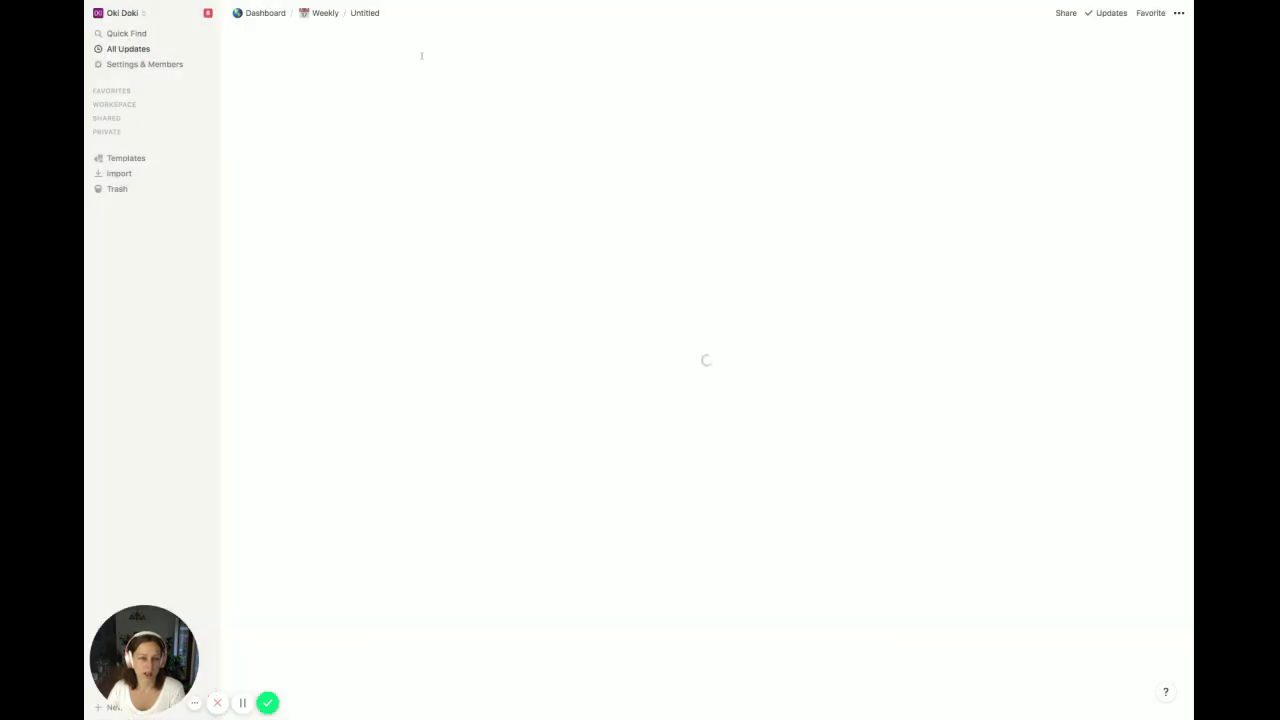
Step: Set the new weekly entry's Date range to Sep 09, 2019 through Sep 15, 2019
{"action": "left_click", "coordinate": [453, 141]}
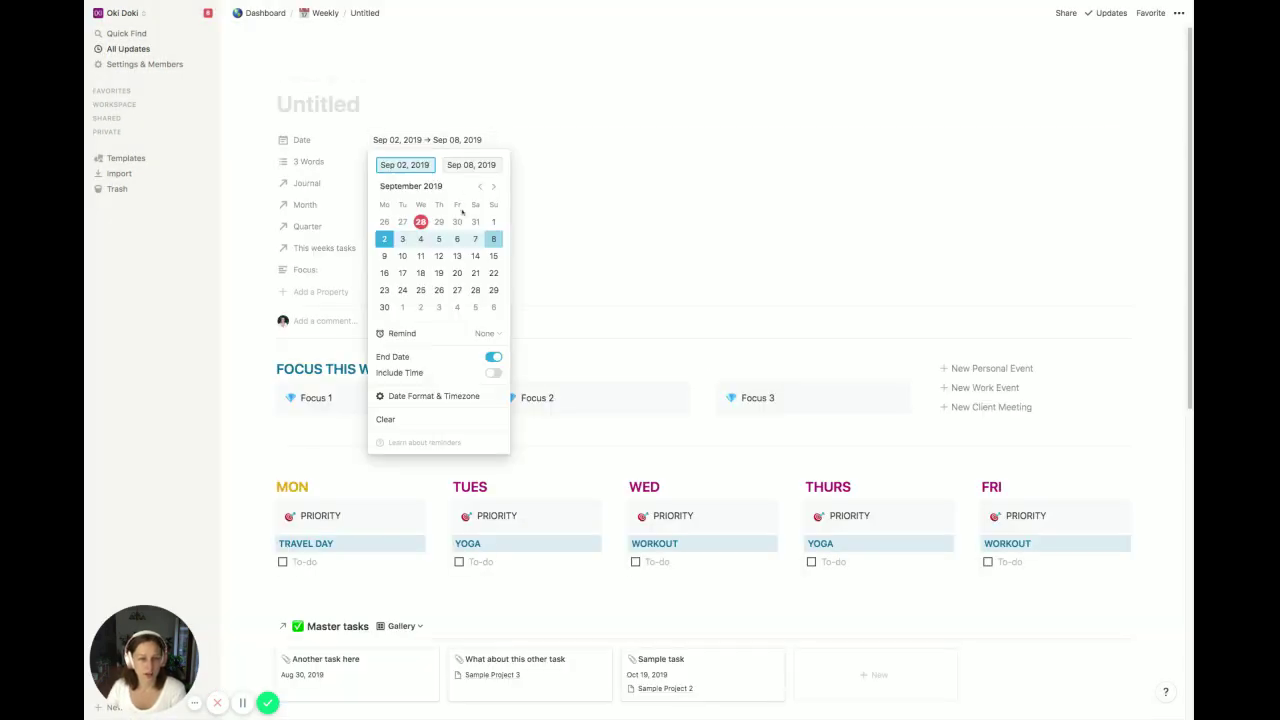
{"action": "left_click", "coordinate": [384, 256]}
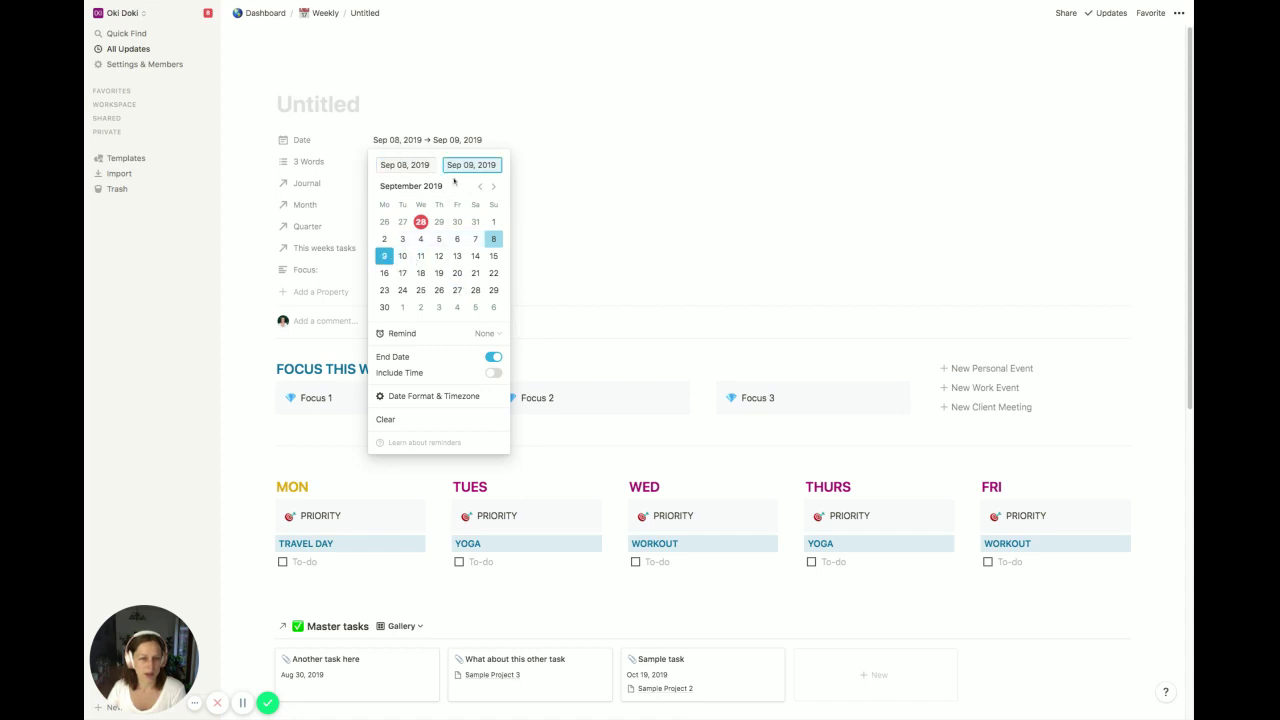
{"action": "left_click", "coordinate": [494, 258]}
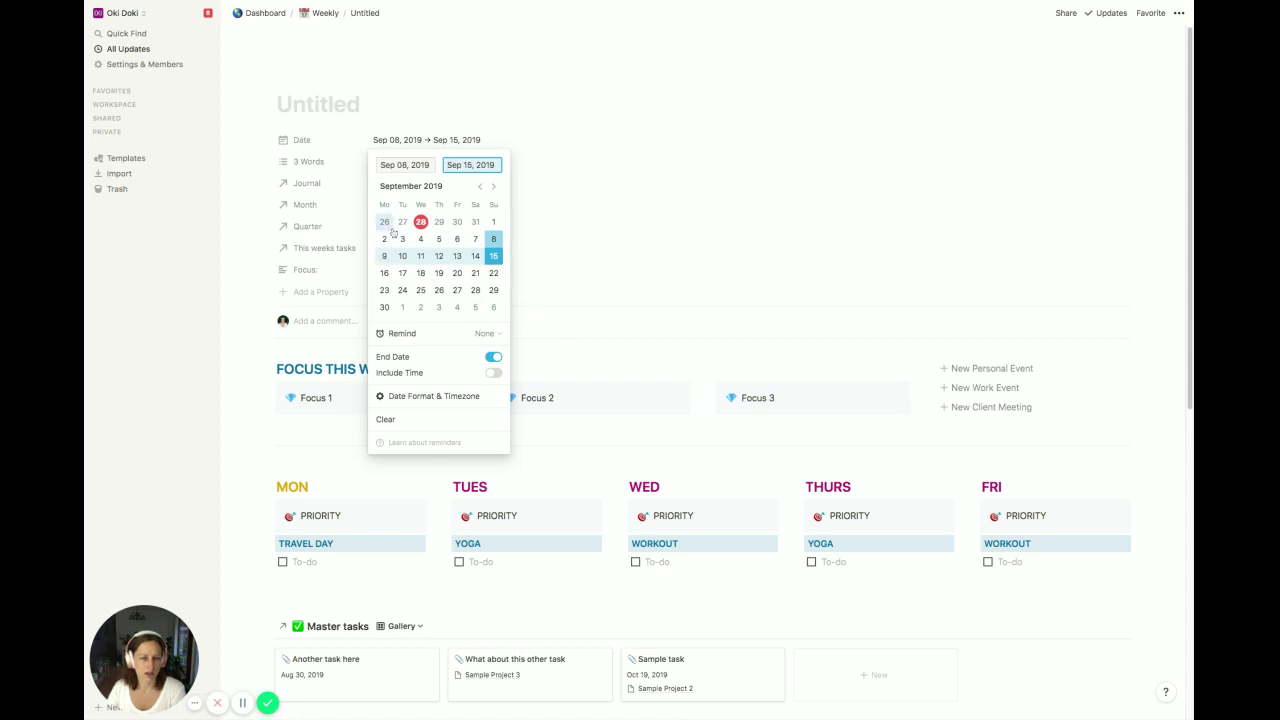
{"action": "left_click", "coordinate": [402, 166]}
{"action": "left_click", "coordinate": [386, 256]}
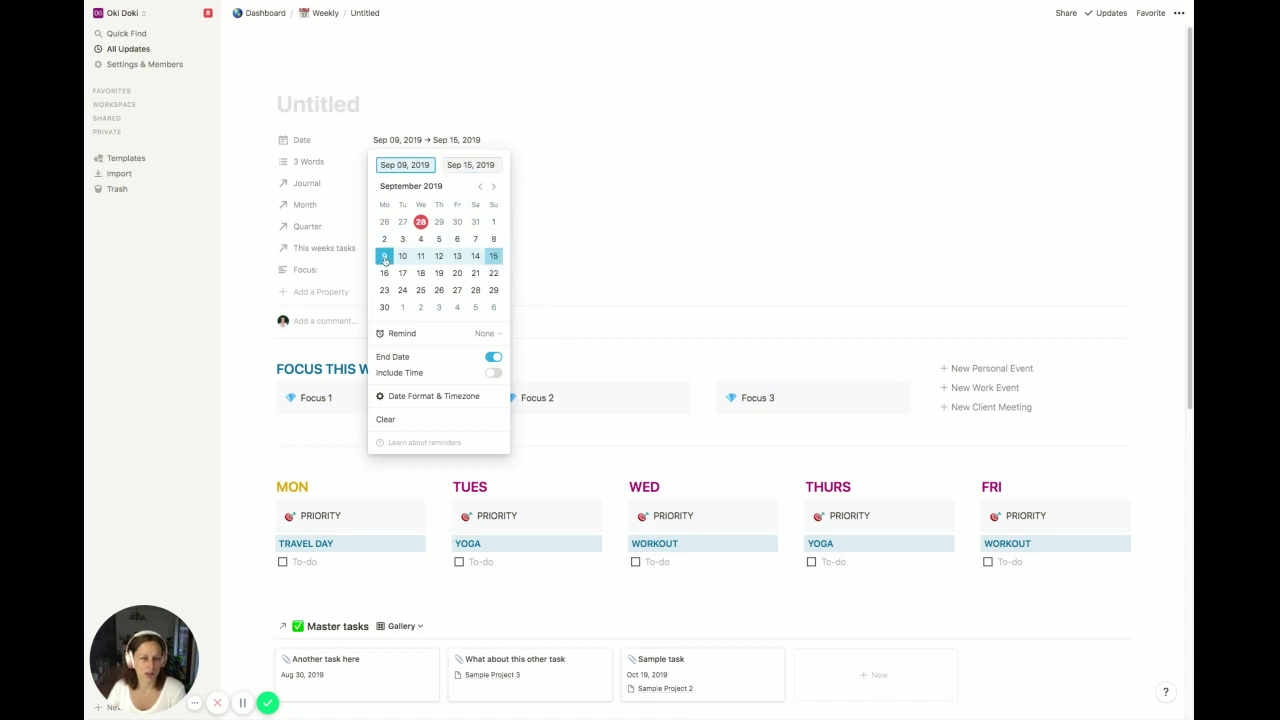
{"action": "left_click", "coordinate": [563, 258]}
Step: Title the new weekly entry "Sep 9 - 15" and add an icon to it
{"action": "left_click", "coordinate": [340, 104]}
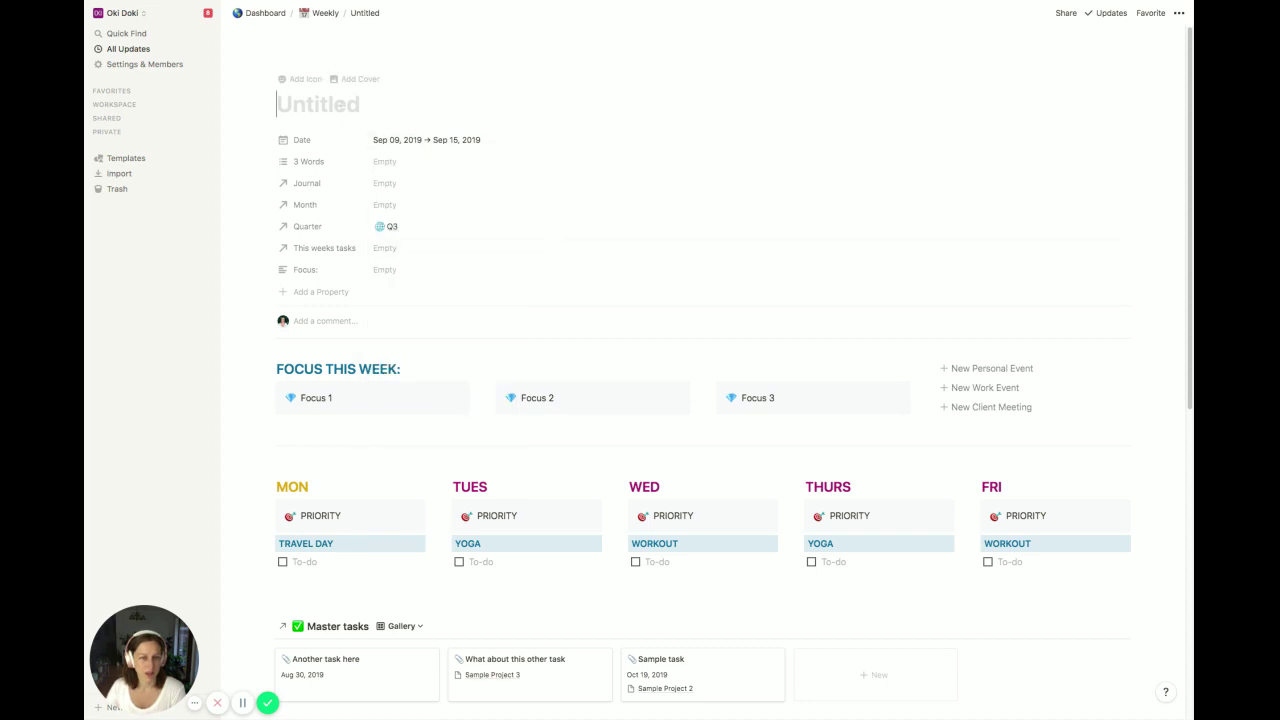
{"action": "type", "text": "Sep "}
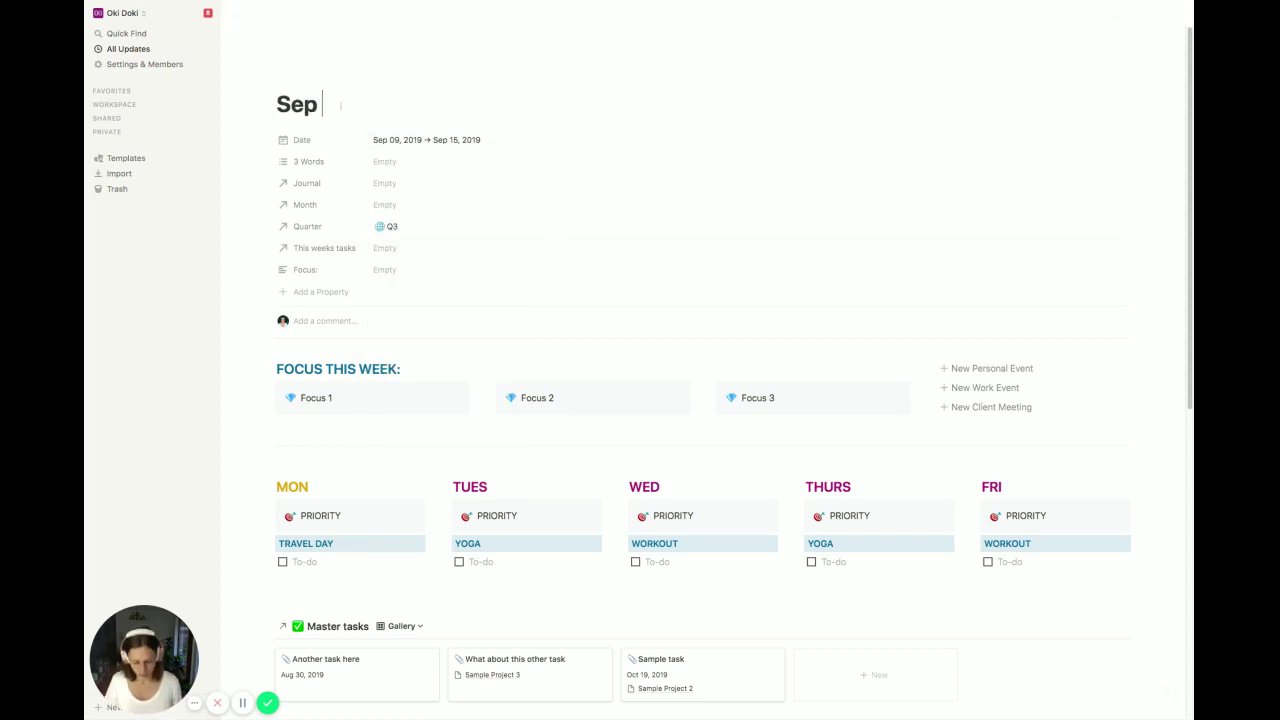
{"action": "type", "text": "9 - 15"}
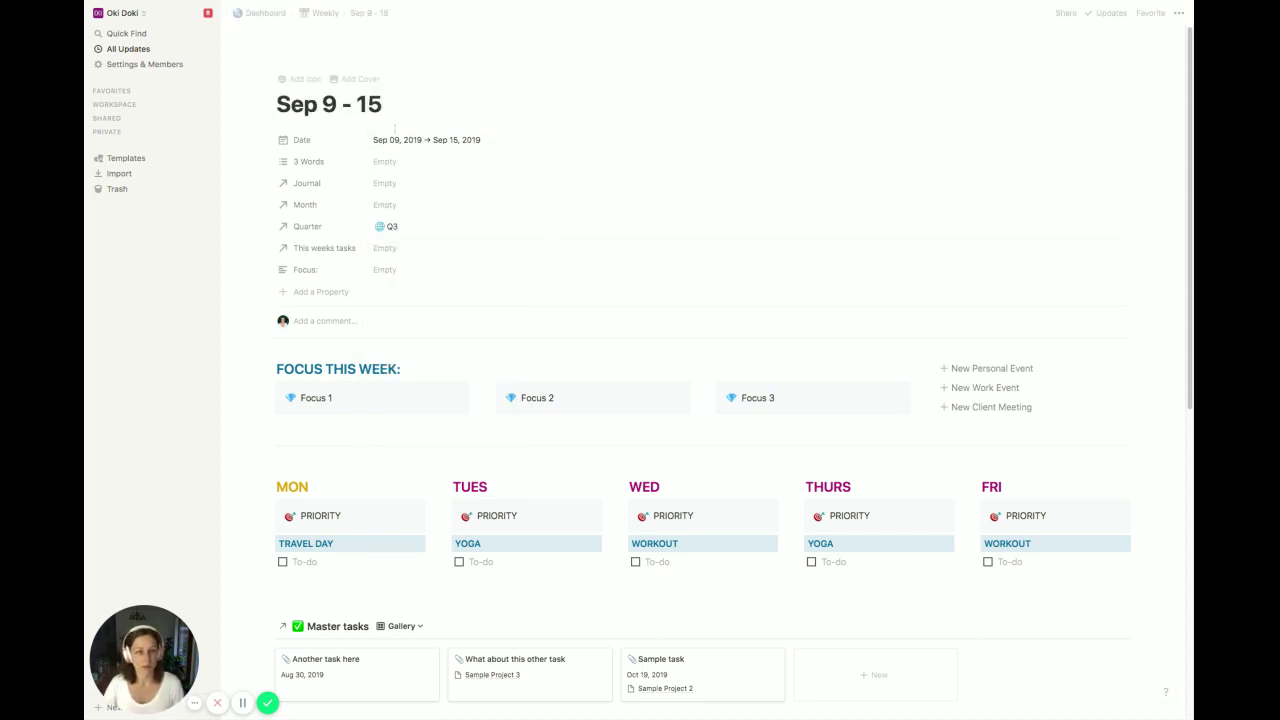
{"action": "left_click", "coordinate": [308, 84]}
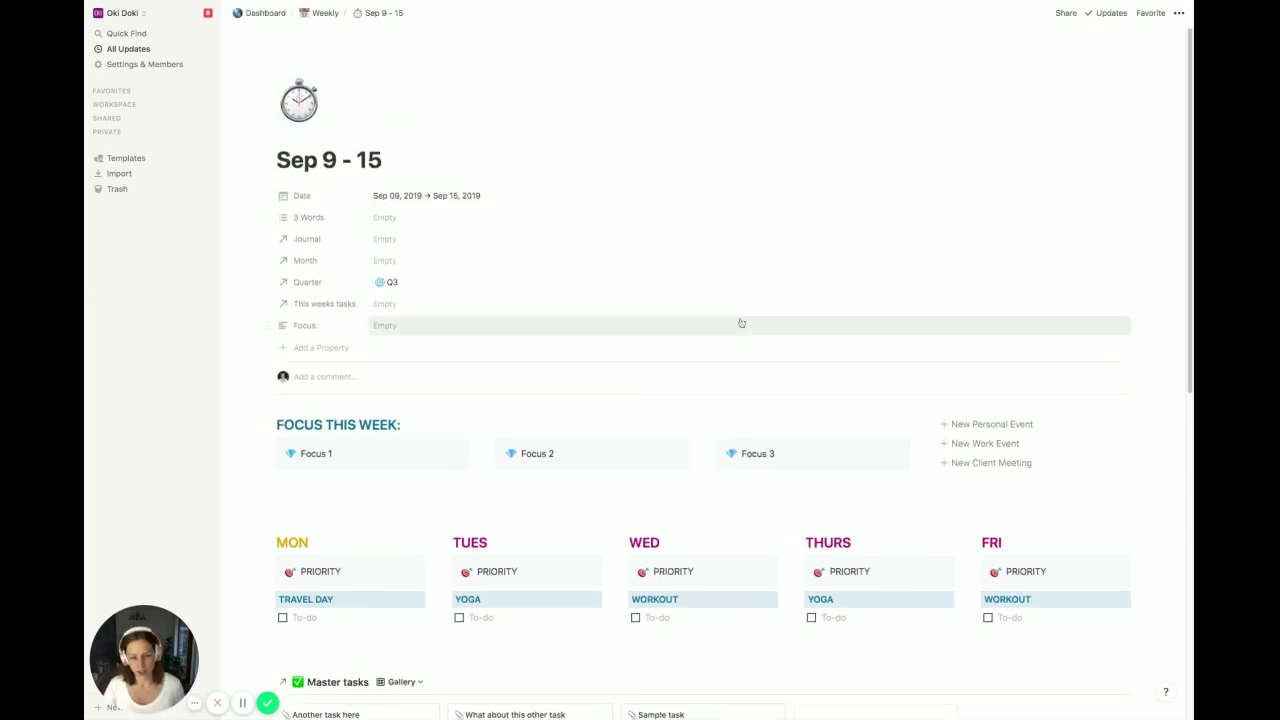
Step: Look over the Sep 9 - 15 page's sections and return to the Weekly database
{"action": "scroll", "coordinate": [740, 327], "scroll_direction": "down", "scroll_amount": 6}
{"action": "scroll", "coordinate": [740, 327], "scroll_direction": "up", "scroll_amount": 2}
{"action": "scroll", "coordinate": [740, 327], "scroll_direction": "up", "scroll_amount": 5}
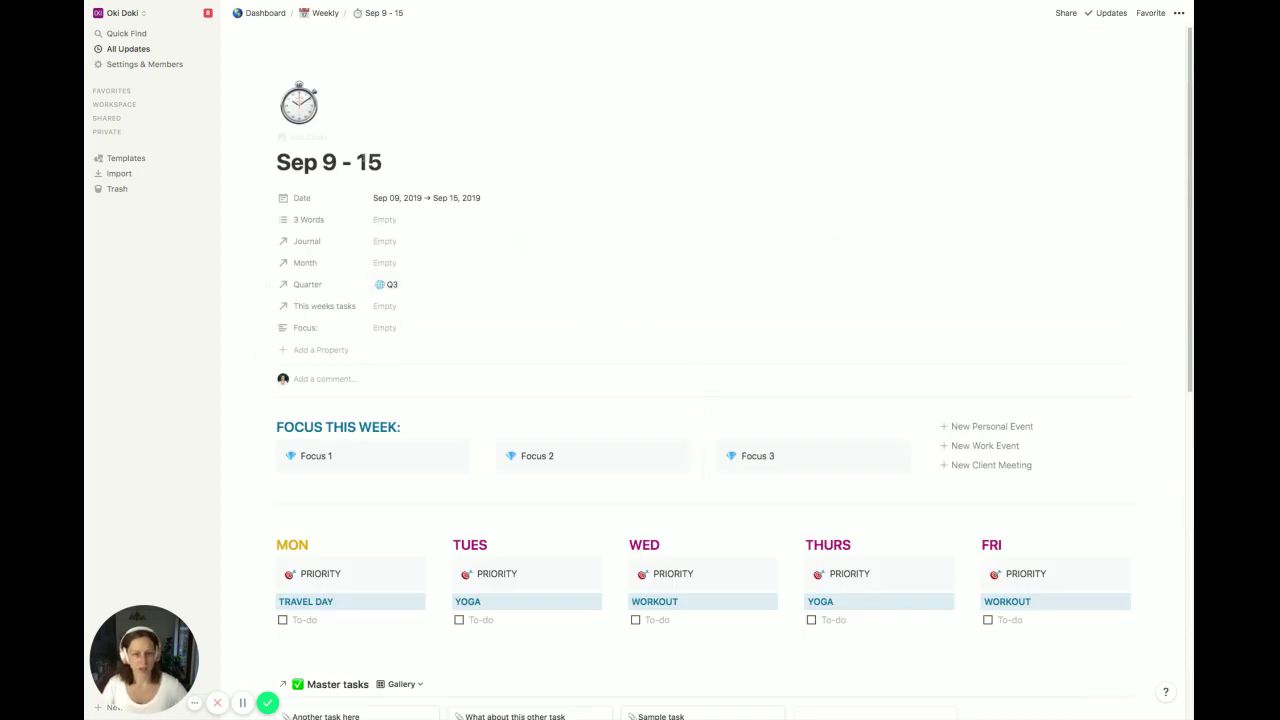
{"action": "left_click", "coordinate": [321, 14]}
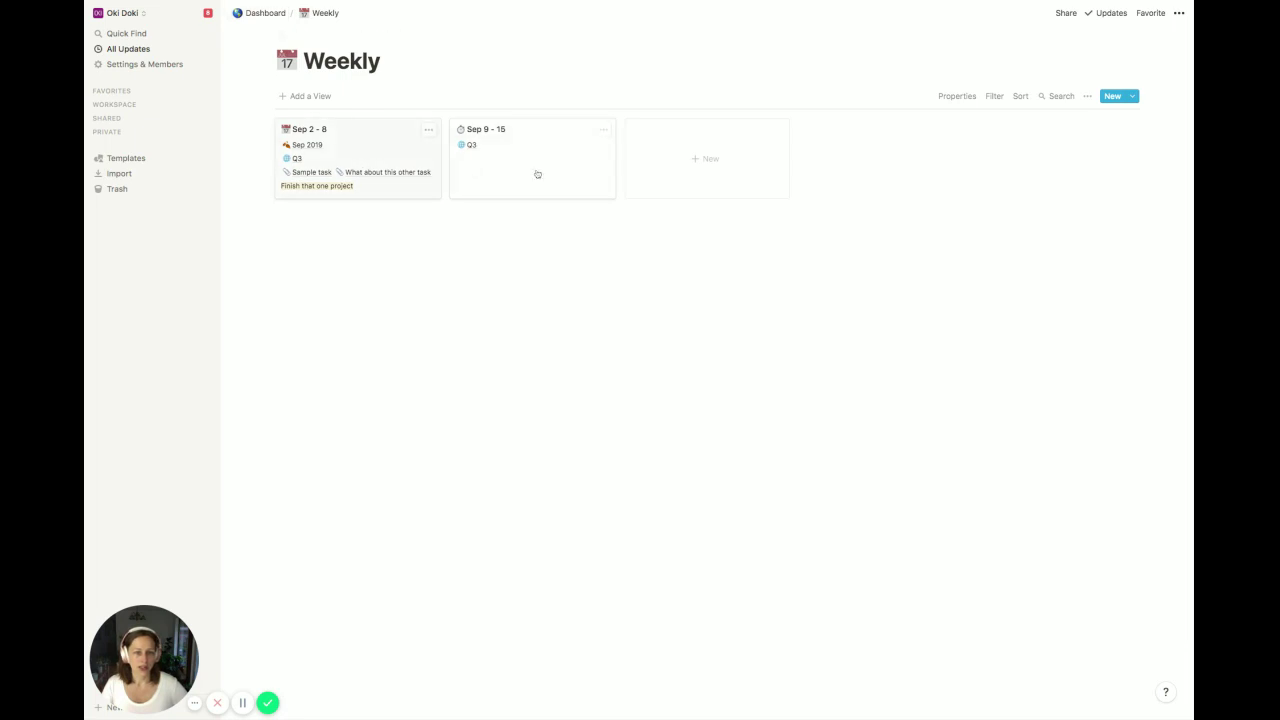
Step: Open the Sep 5 journal entry from the Dashboard and apply the Journal template to it
{"action": "left_click", "coordinate": [258, 14]}
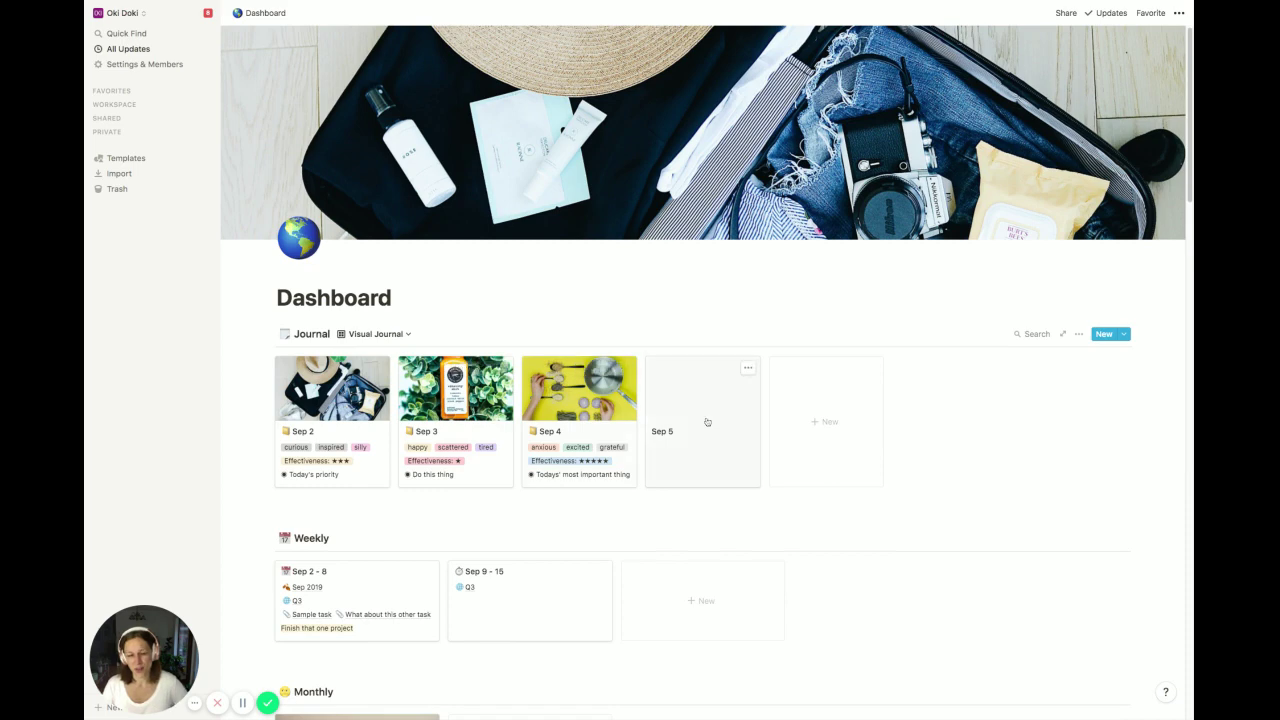
{"action": "left_click", "coordinate": [707, 422]}
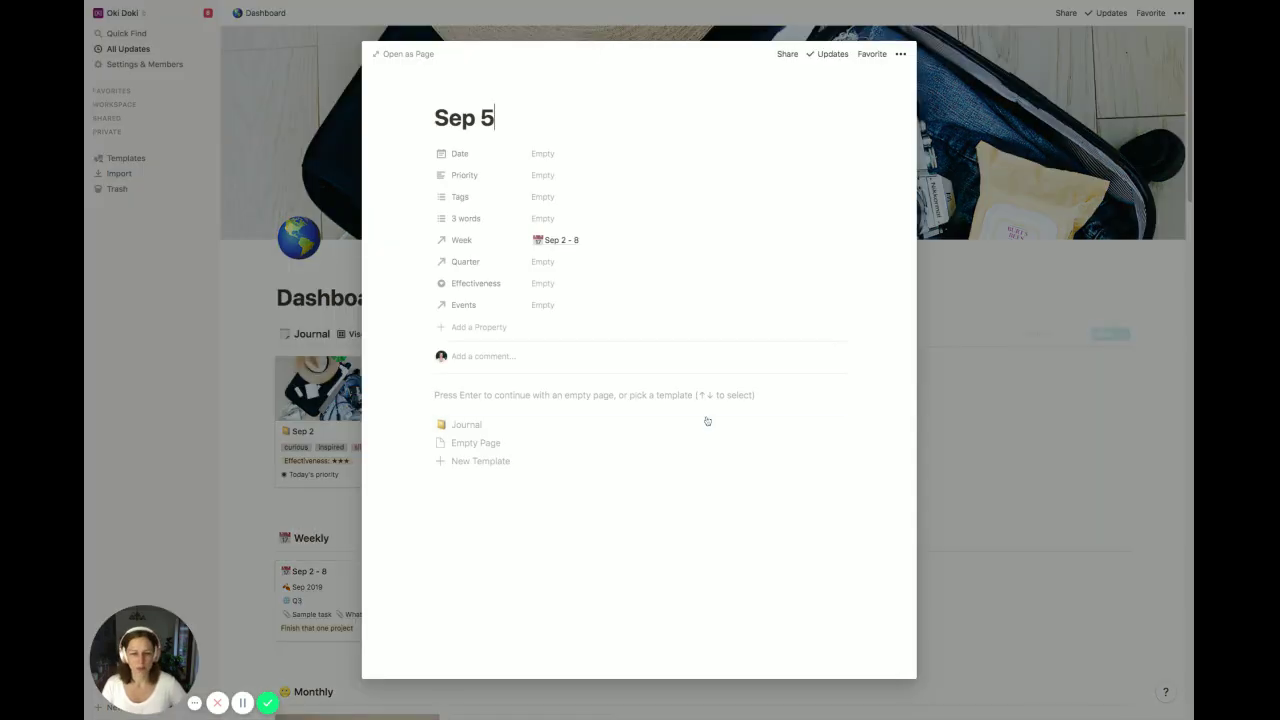
{"action": "left_click", "coordinate": [473, 428]}
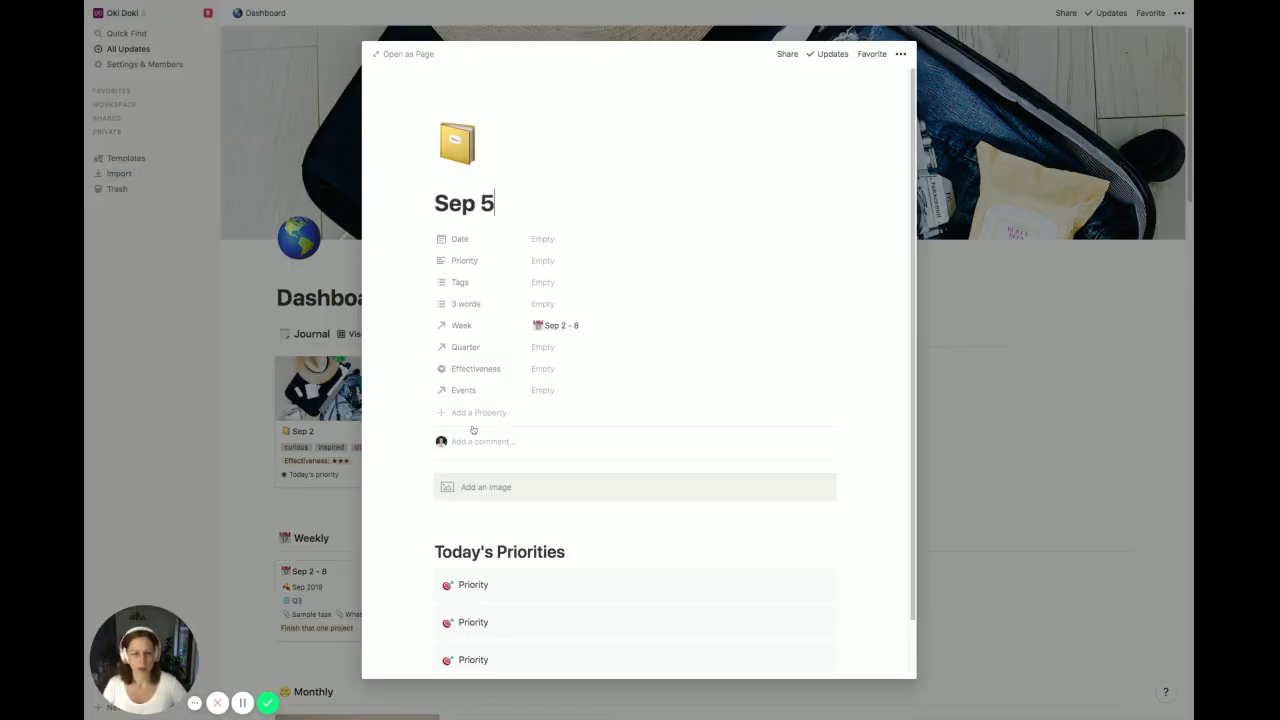
{"action": "scroll", "coordinate": [583, 333], "scroll_direction": "down", "scroll_amount": 1}
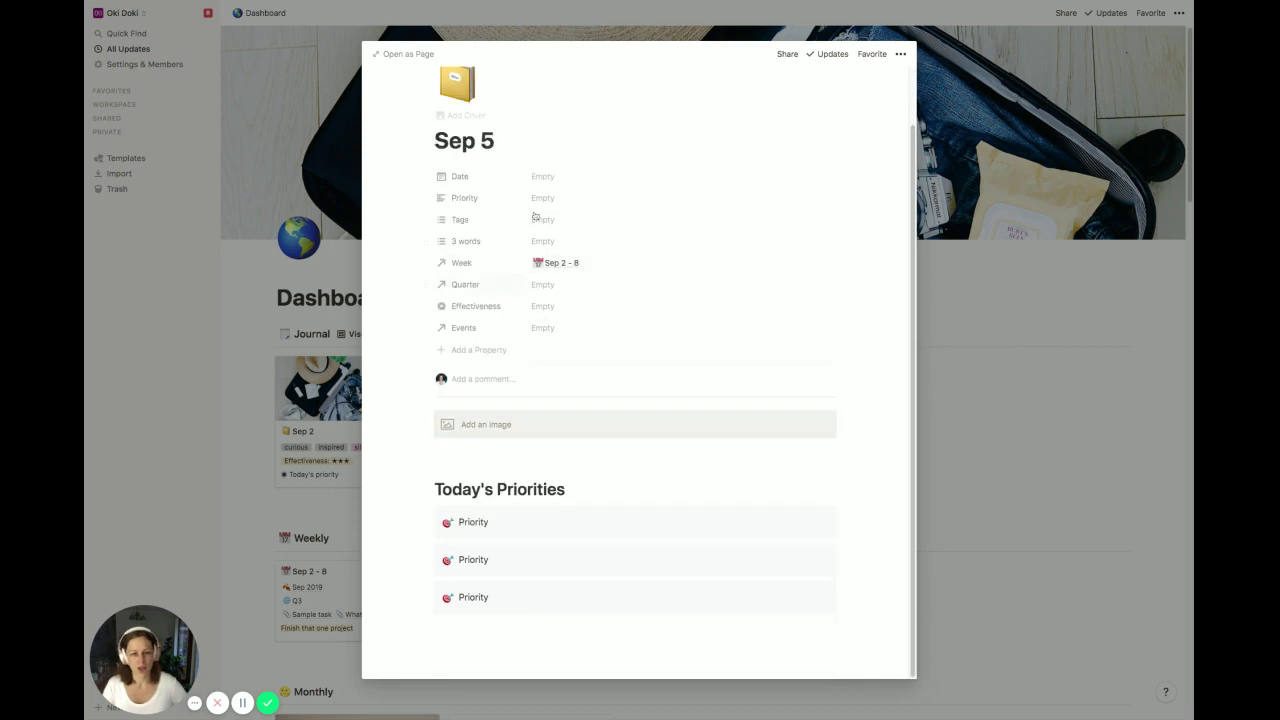
Step: Review the Sep 4 journal entry on the Dashboard and the calendar events available for its Events relation
{"action": "left_click", "coordinate": [1018, 318]}
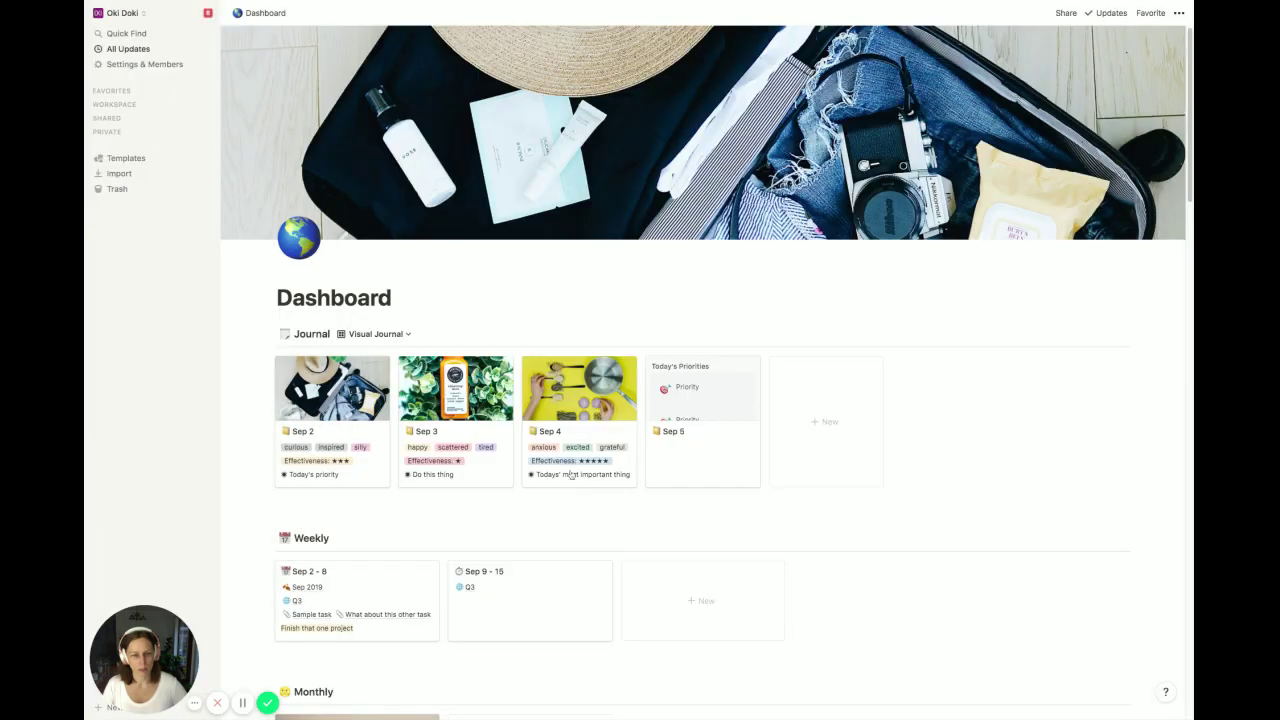
{"action": "left_click", "coordinate": [568, 389]}
{"action": "scroll", "coordinate": [541, 471], "scroll_direction": "down", "scroll_amount": 5}
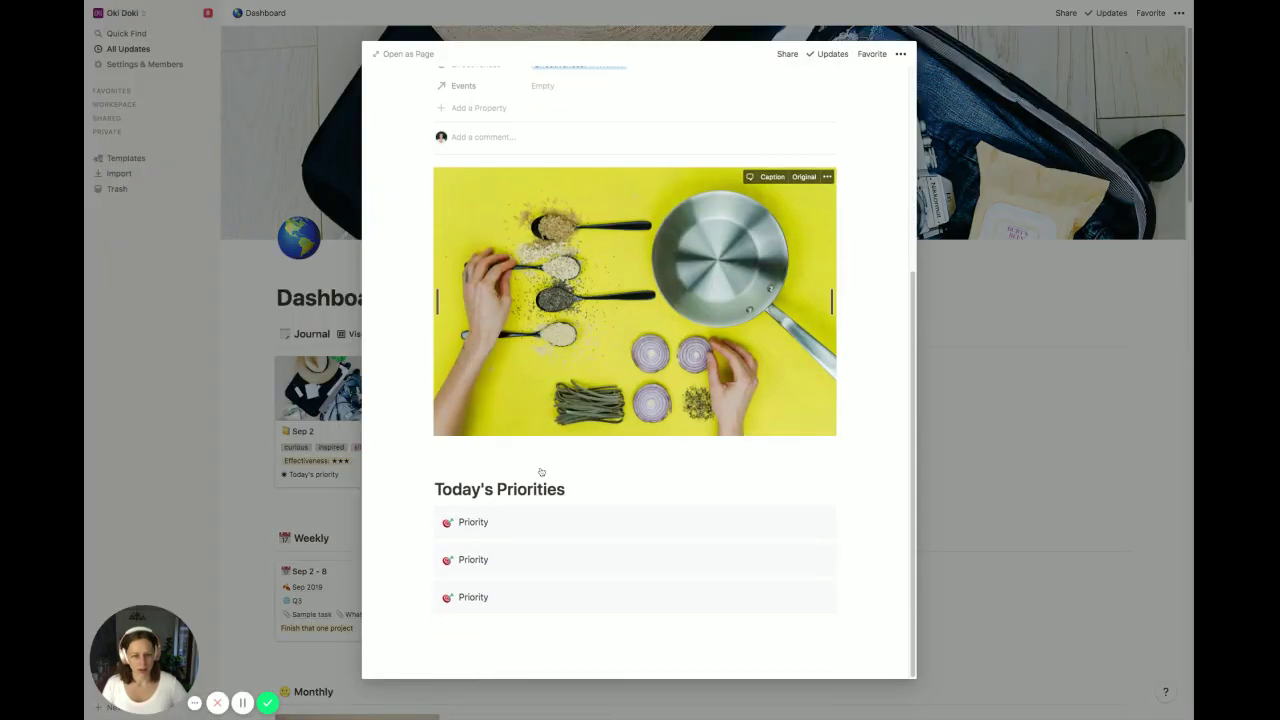
{"action": "scroll", "coordinate": [541, 471], "scroll_direction": "up", "scroll_amount": 5}
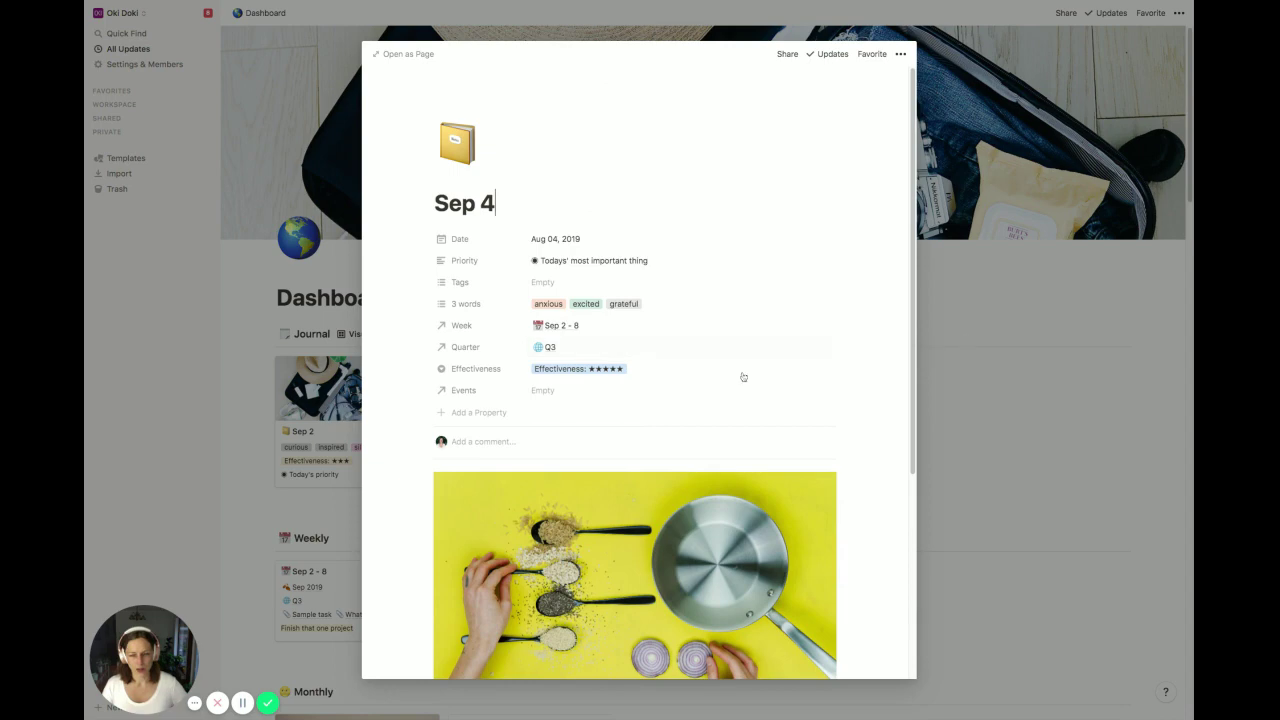
{"action": "left_click", "coordinate": [582, 390]}
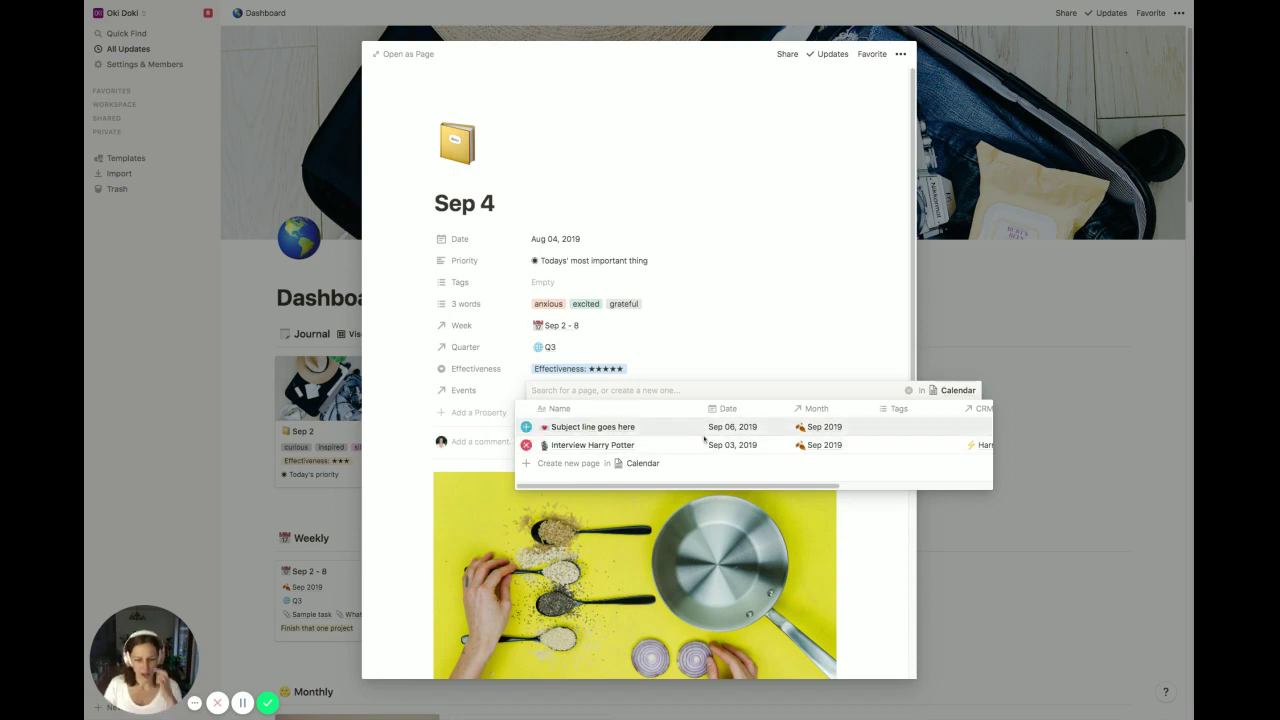
{"action": "left_click", "coordinate": [490, 432]}
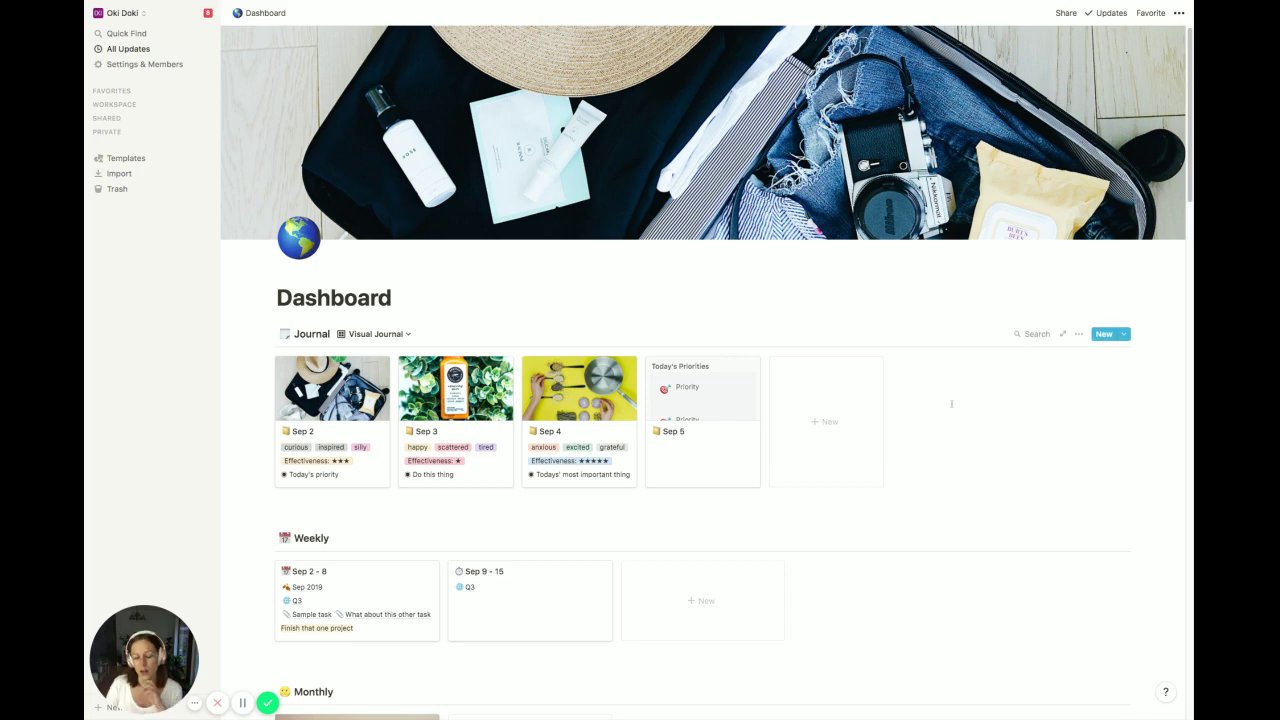
Step: Look over the card property settings of the Quarterly database on the Dashboard
{"action": "scroll", "coordinate": [909, 418], "scroll_direction": "down", "scroll_amount": 2}
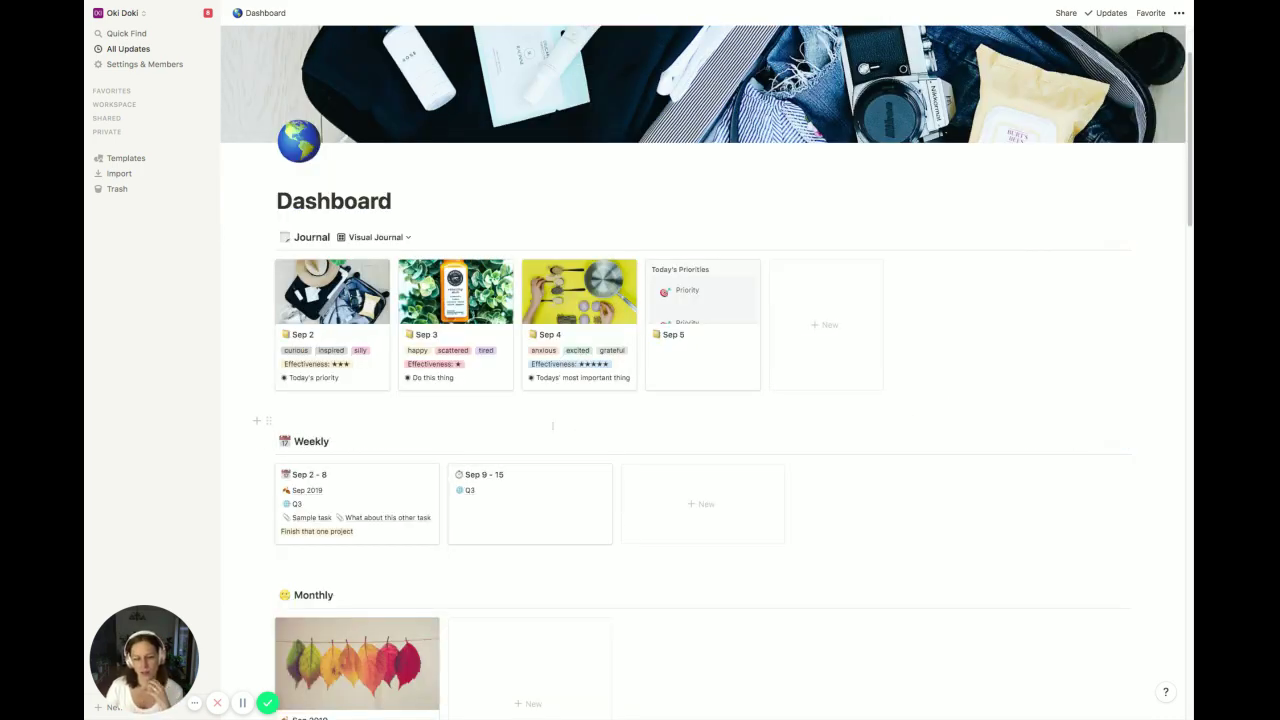
{"action": "scroll", "coordinate": [553, 432], "scroll_direction": "down", "scroll_amount": 8}
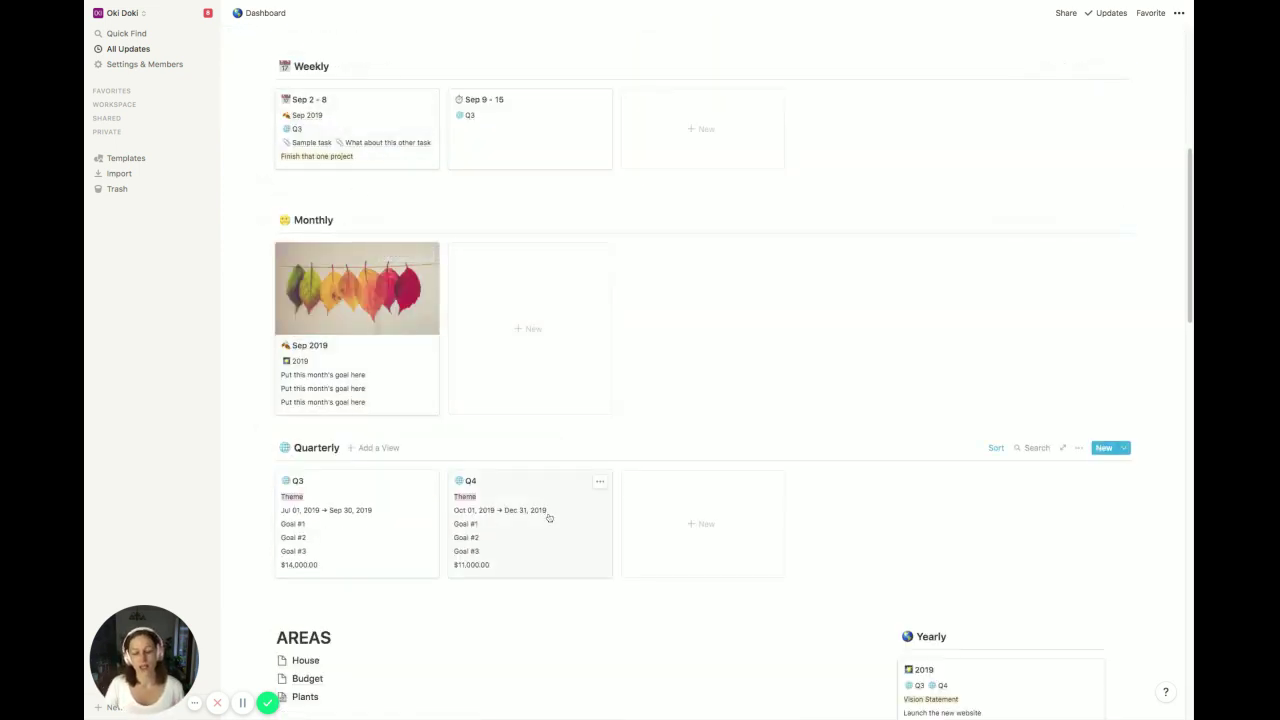
{"action": "left_click", "coordinate": [1078, 447]}
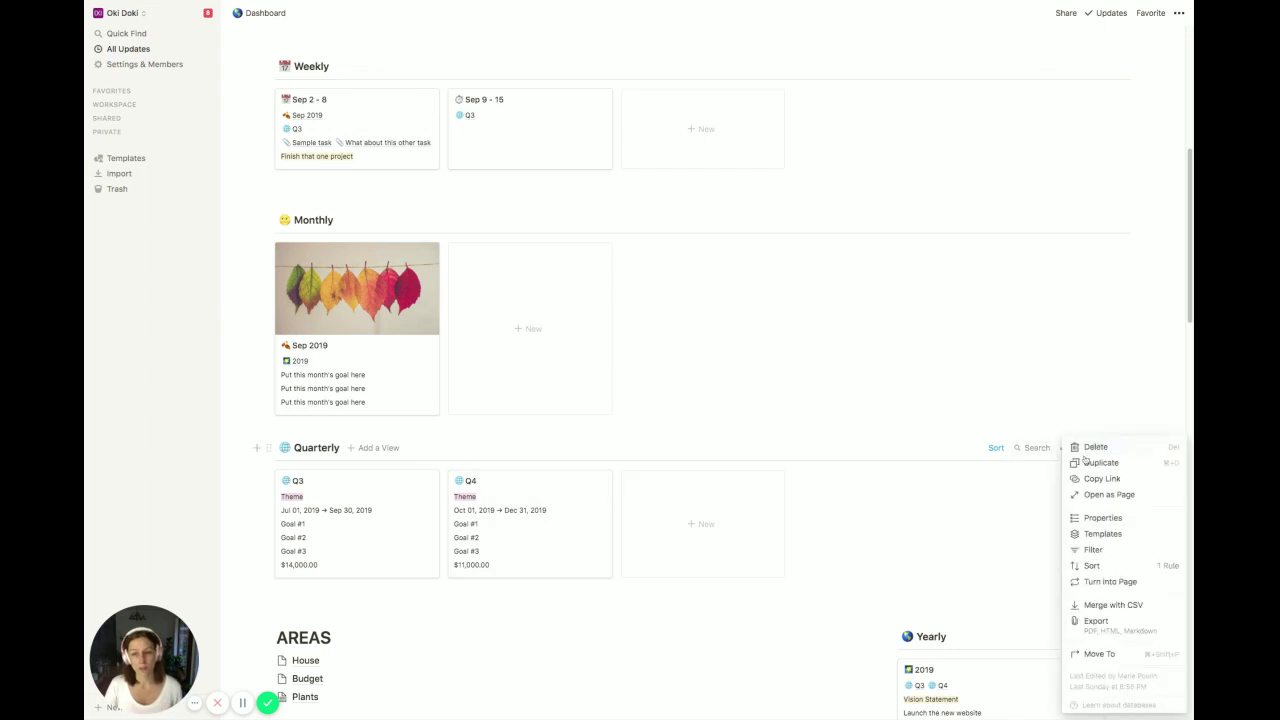
{"action": "left_click", "coordinate": [1100, 518]}
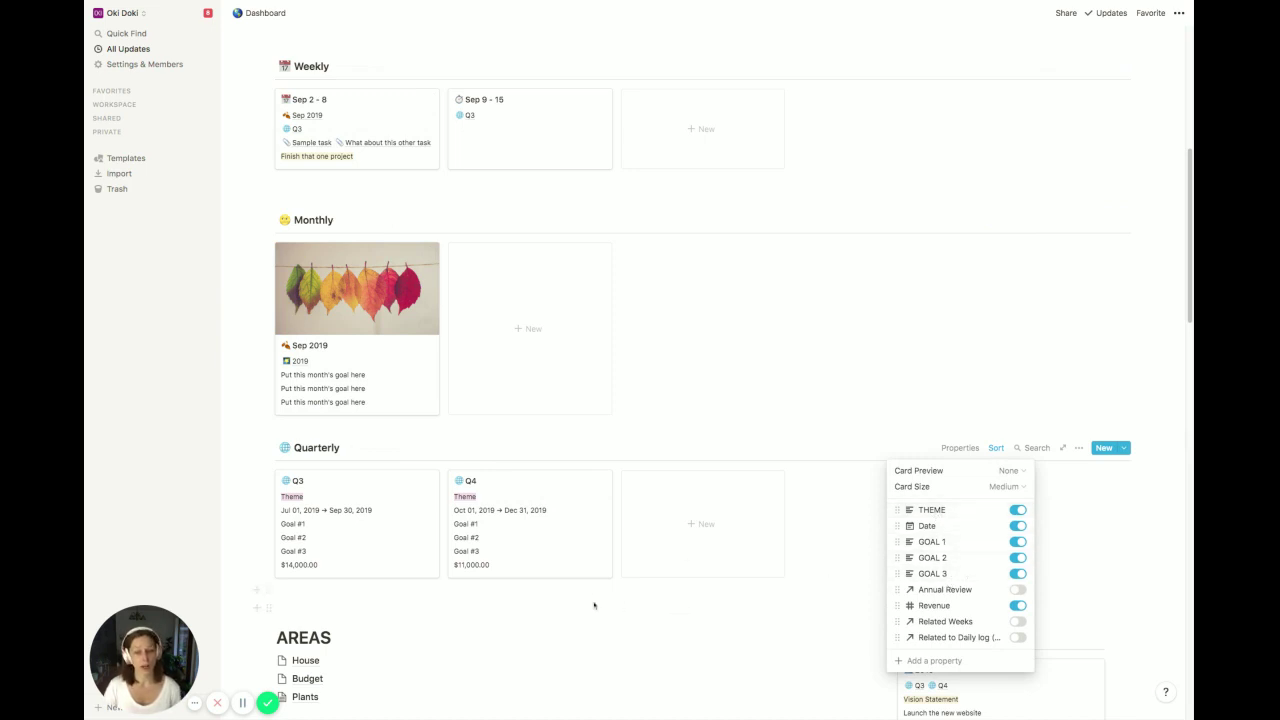
{"action": "left_click", "coordinate": [495, 535]}
Step: Examine the Q4 page's goal sections and the entries available for its Related Weeks and daily log relations
{"action": "left_click", "coordinate": [549, 542]}
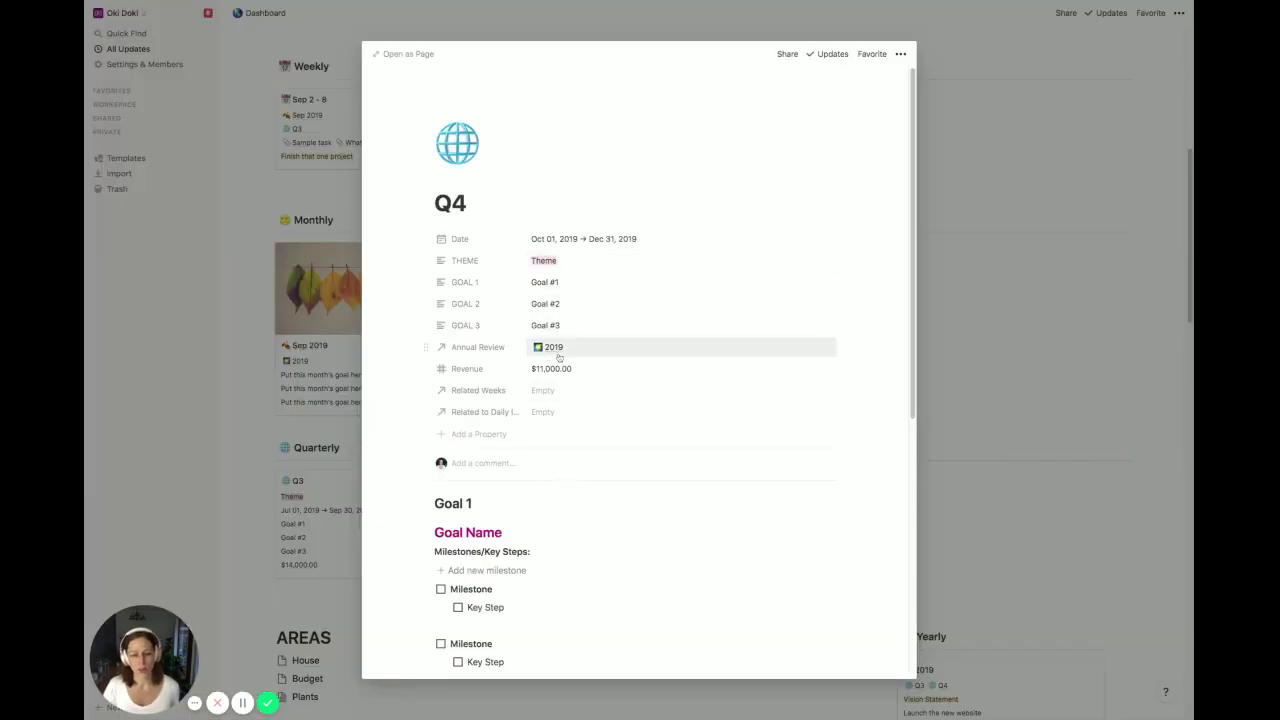
{"action": "scroll", "coordinate": [560, 354], "scroll_direction": "down", "scroll_amount": 5}
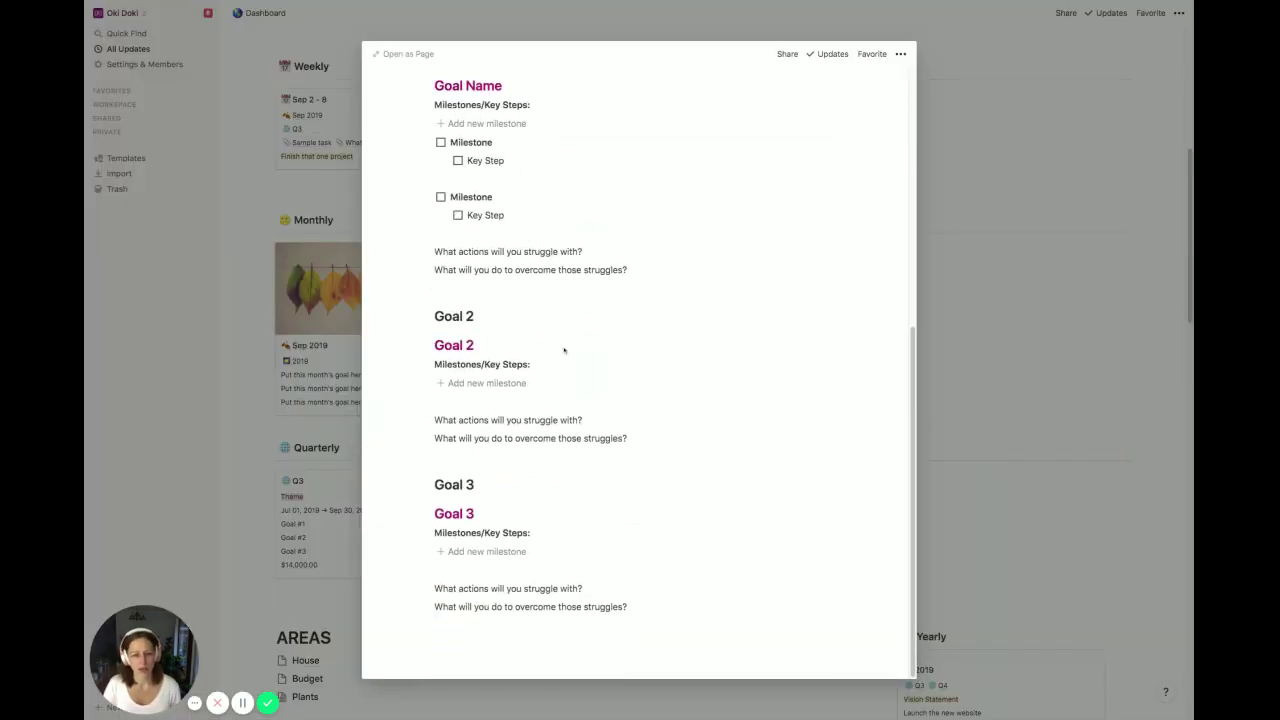
{"action": "scroll", "coordinate": [564, 350], "scroll_direction": "up", "scroll_amount": 5}
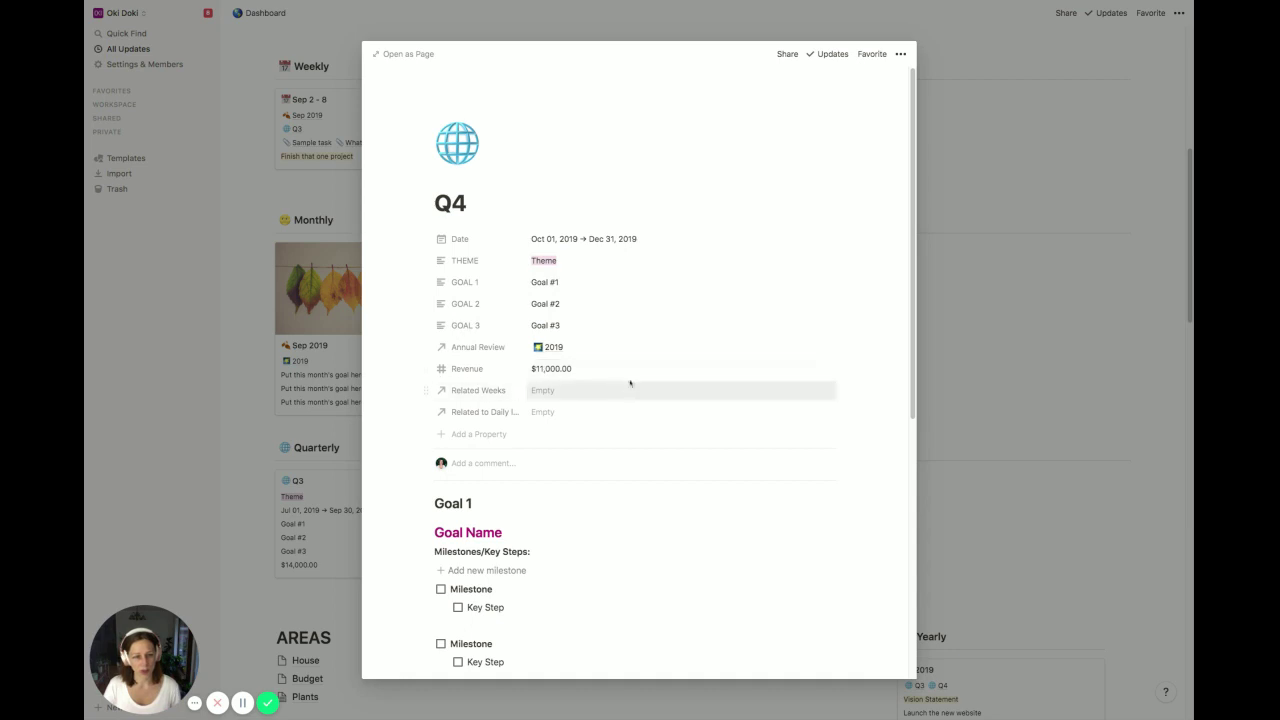
{"action": "left_click", "coordinate": [548, 393]}
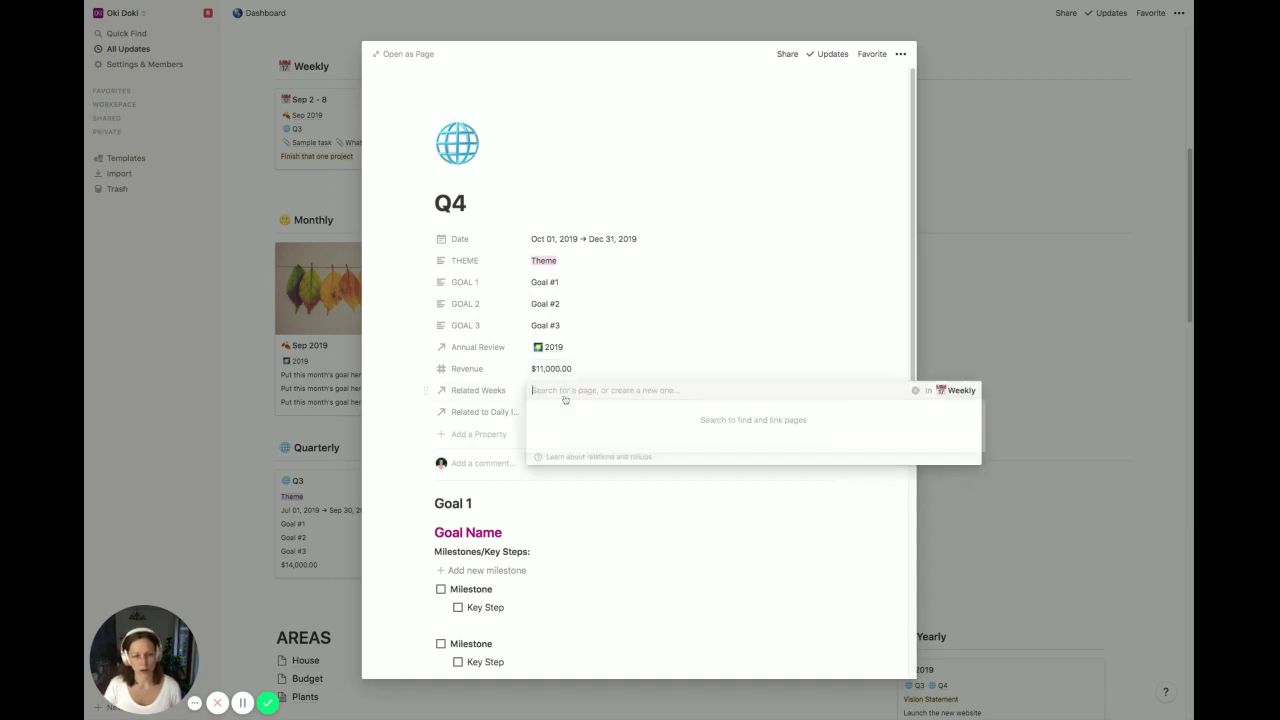
{"action": "left_click", "coordinate": [400, 420]}
{"action": "left_click", "coordinate": [545, 412]}
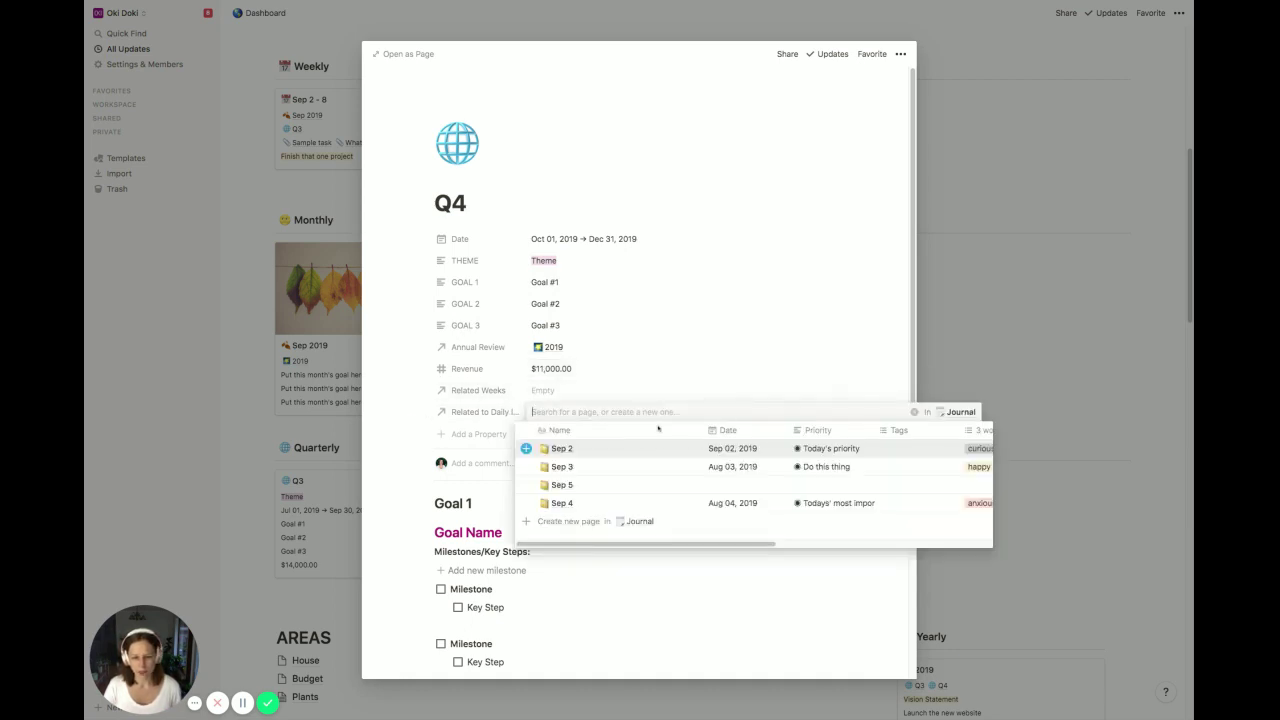
{"action": "left_click", "coordinate": [405, 396]}
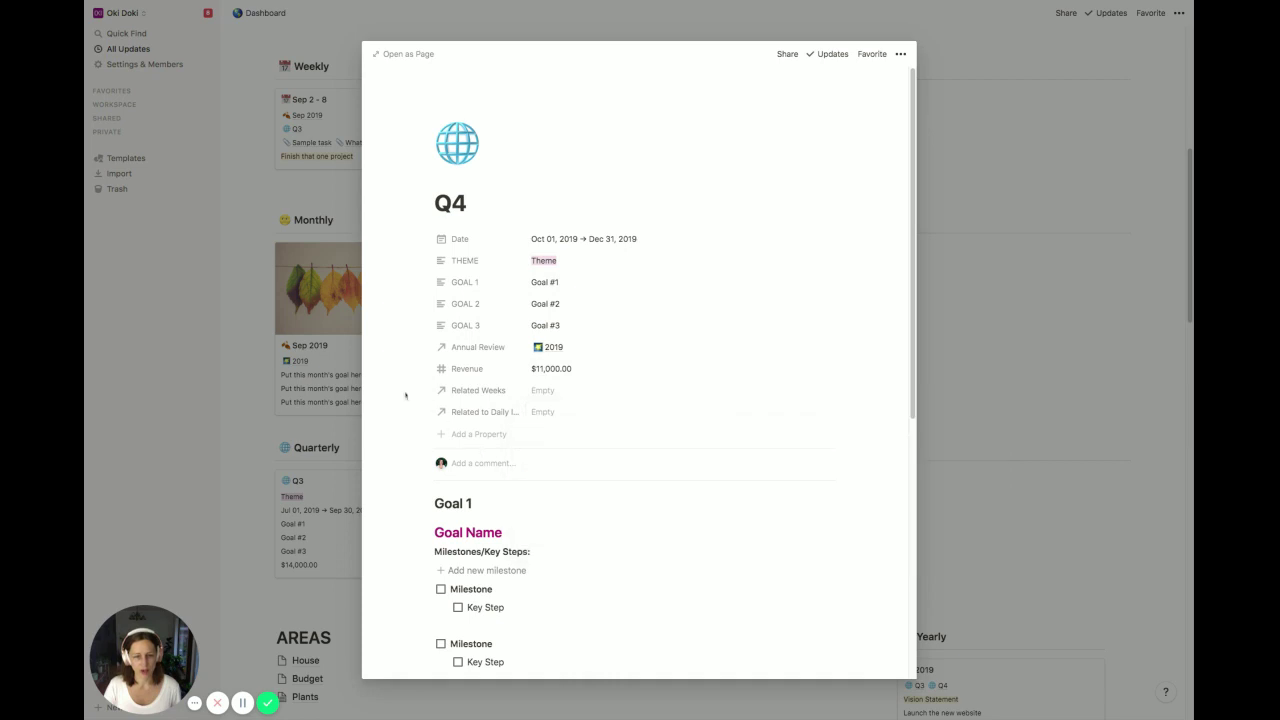
{"action": "left_click", "coordinate": [925, 351]}
Step: View the 2019 entry in the Yearly database with its related months, quarters and outcomes
{"action": "scroll", "coordinate": [849, 420], "scroll_direction": "down", "scroll_amount": 2}
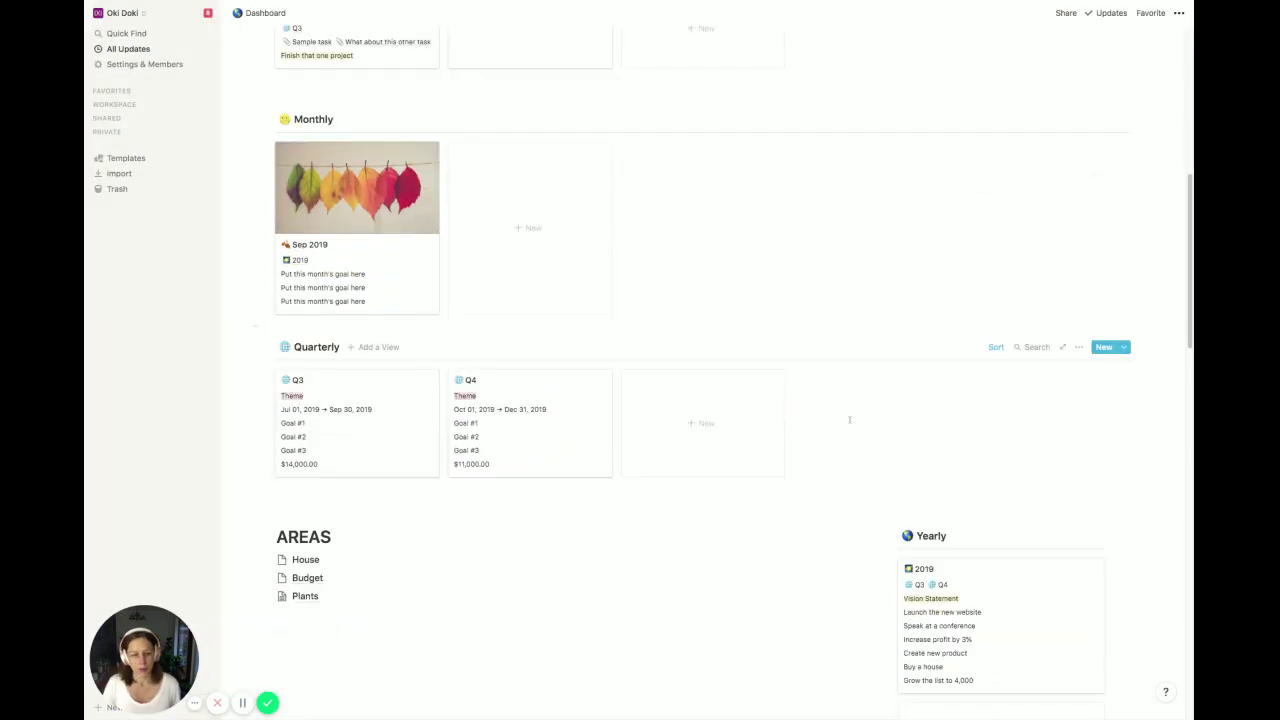
{"action": "scroll", "coordinate": [849, 420], "scroll_direction": "down", "scroll_amount": 3}
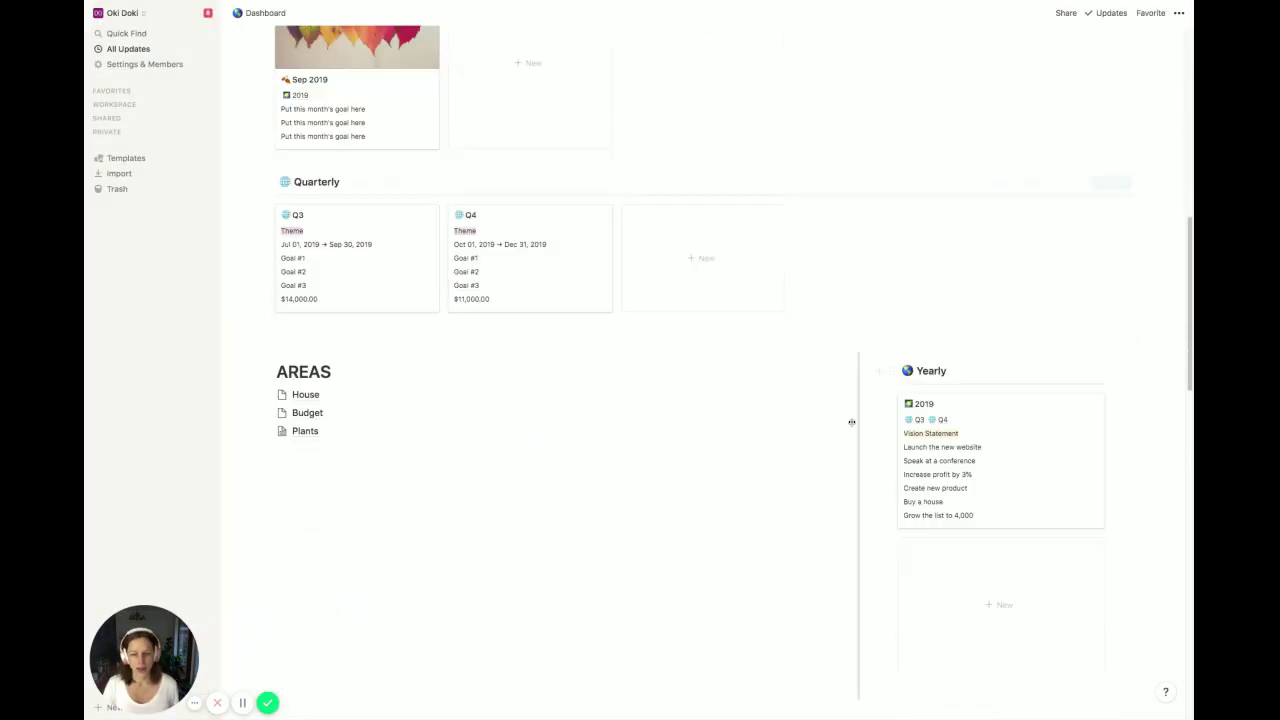
{"action": "left_click", "coordinate": [1018, 430]}
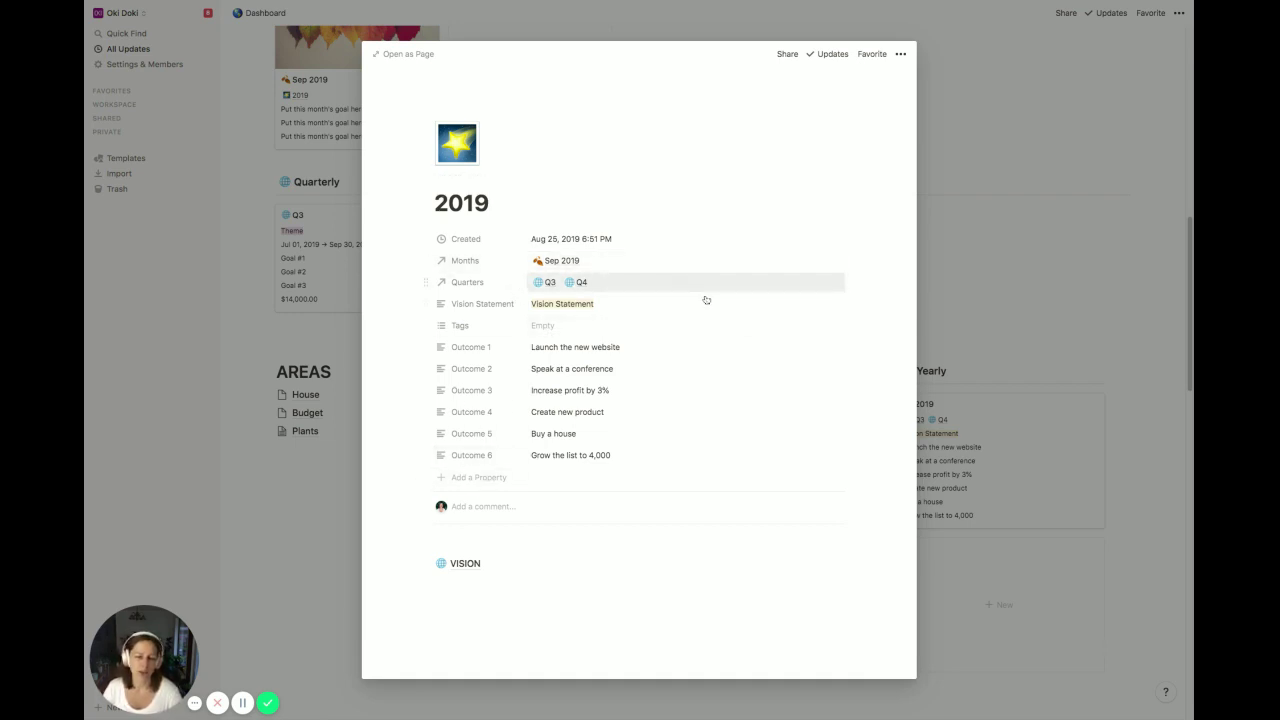
{"action": "left_click", "coordinate": [1013, 278]}
Step: Turn the inline Master tasks database on the Dashboard into a page and open it
{"action": "scroll", "coordinate": [945, 376], "scroll_direction": "down", "scroll_amount": 5}
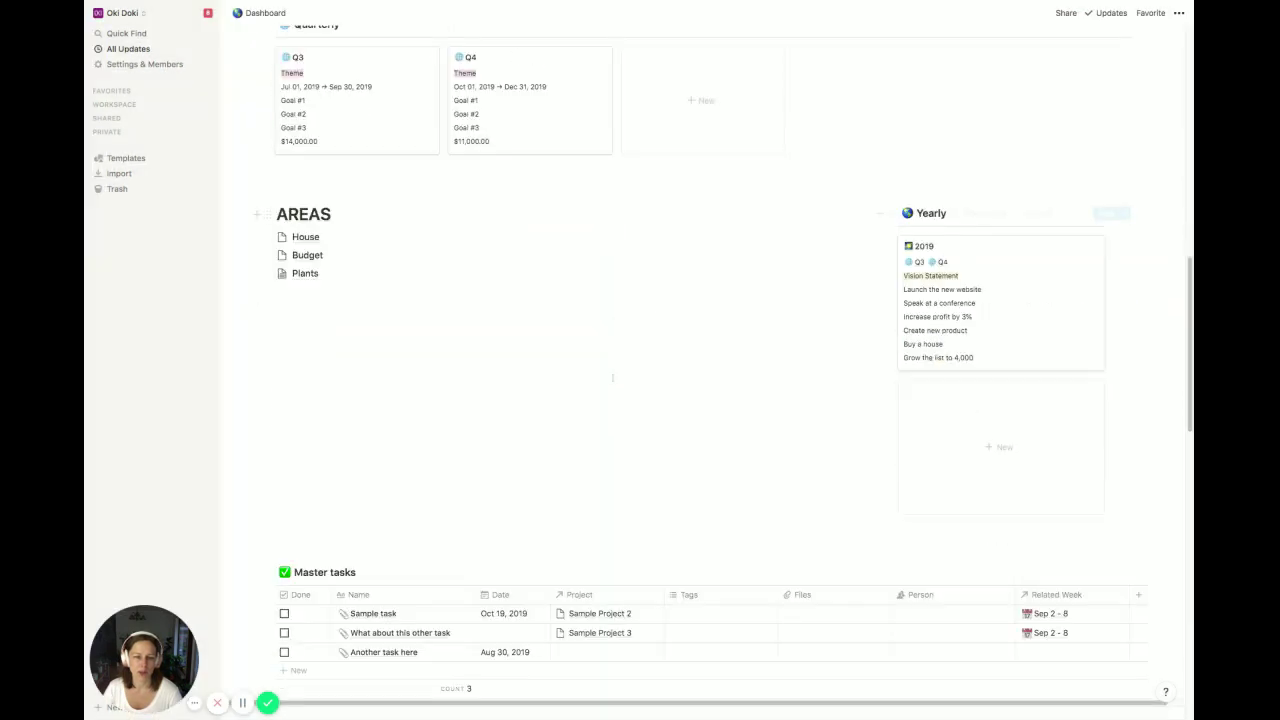
{"action": "scroll", "coordinate": [513, 312], "scroll_direction": "up", "scroll_amount": 2}
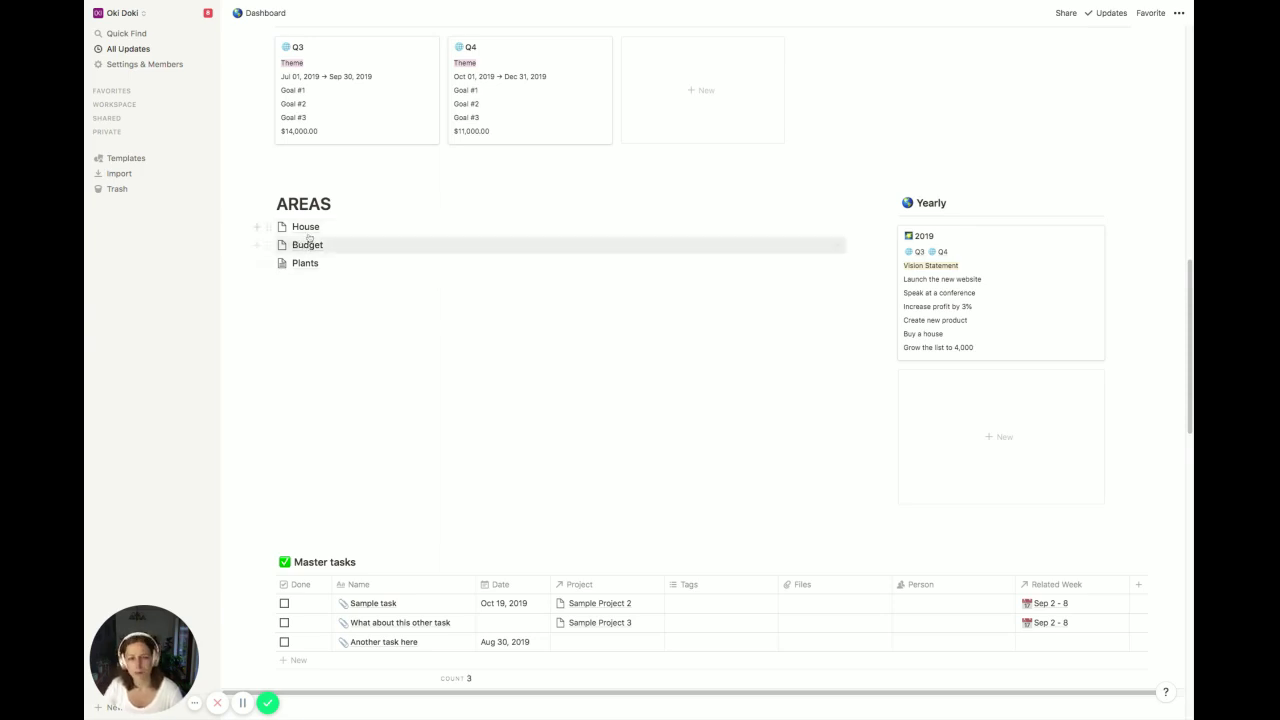
{"action": "scroll", "coordinate": [522, 352], "scroll_direction": "down", "scroll_amount": 1}
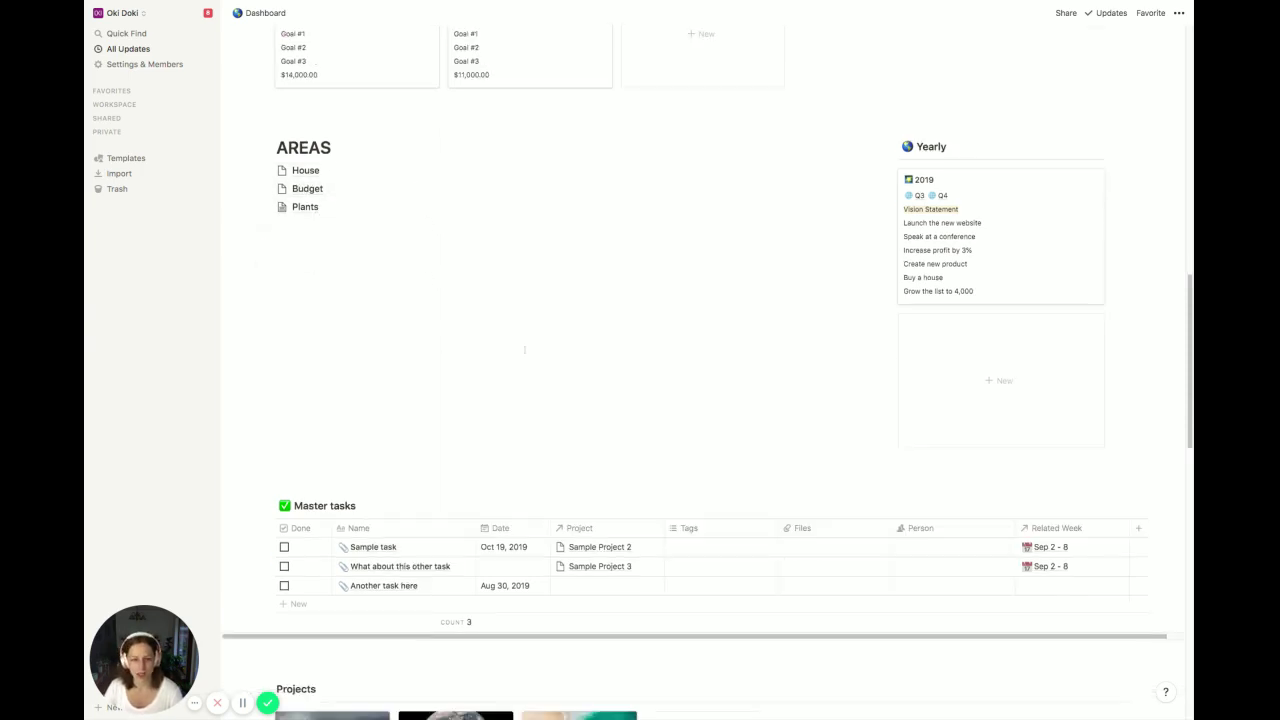
{"action": "scroll", "coordinate": [524, 349], "scroll_direction": "down", "scroll_amount": 3}
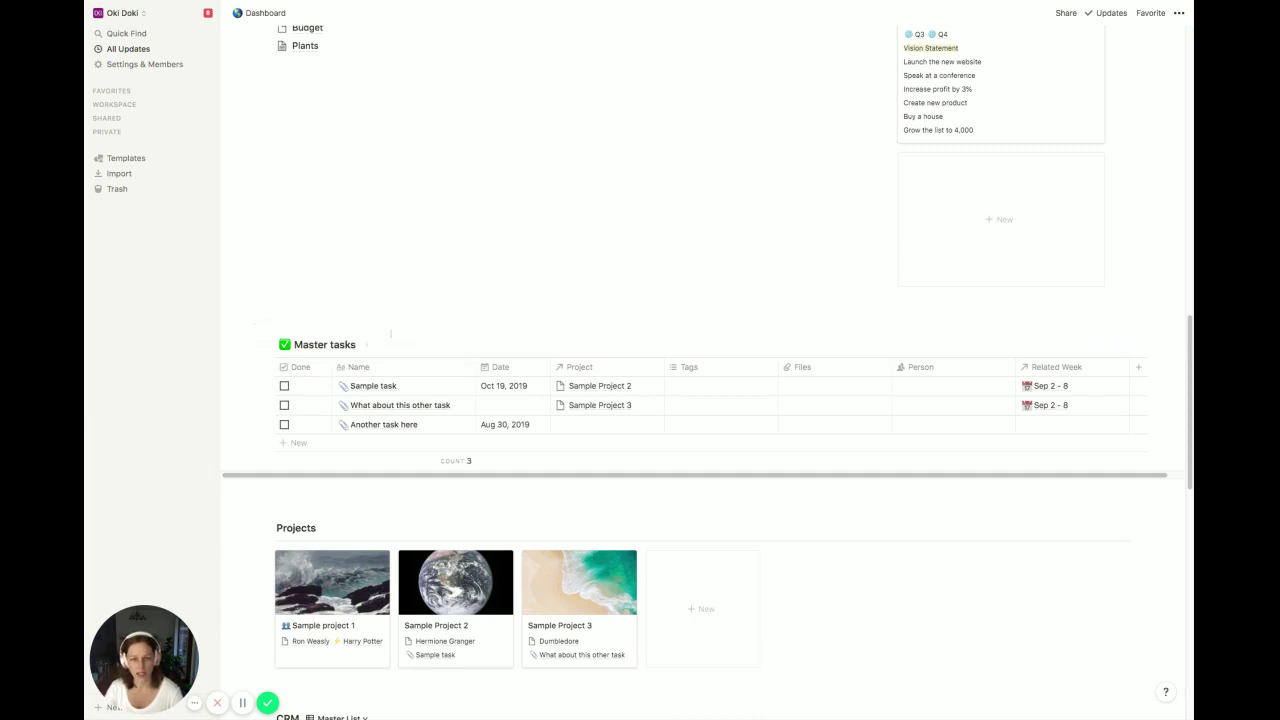
{"action": "mouse_move", "coordinate": [270, 345]}
{"action": "left_mouse_down"}
{"action": "mouse_move", "coordinate": [182, 232]}
{"action": "mouse_move", "coordinate": [281, 350]}
{"action": "mouse_move", "coordinate": [270, 345]}
{"action": "left_mouse_up"}
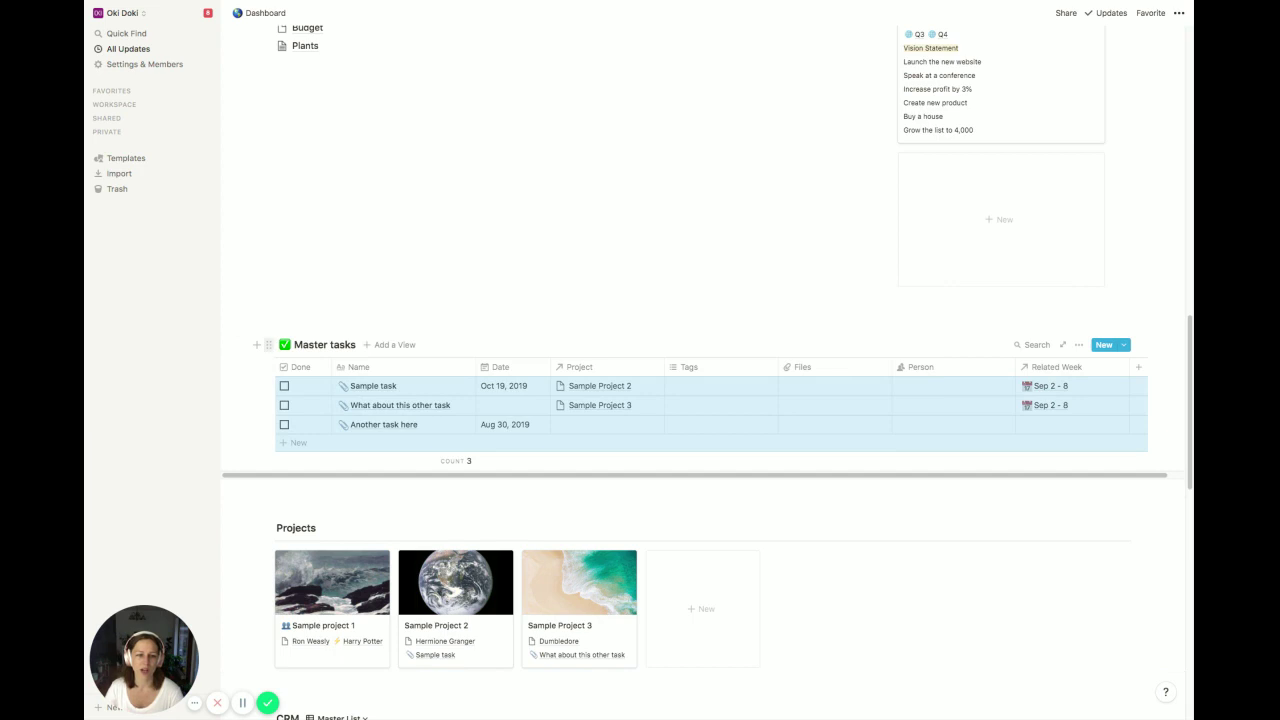
{"action": "left_click", "coordinate": [269, 345]}
{"action": "left_click", "coordinate": [389, 303]}
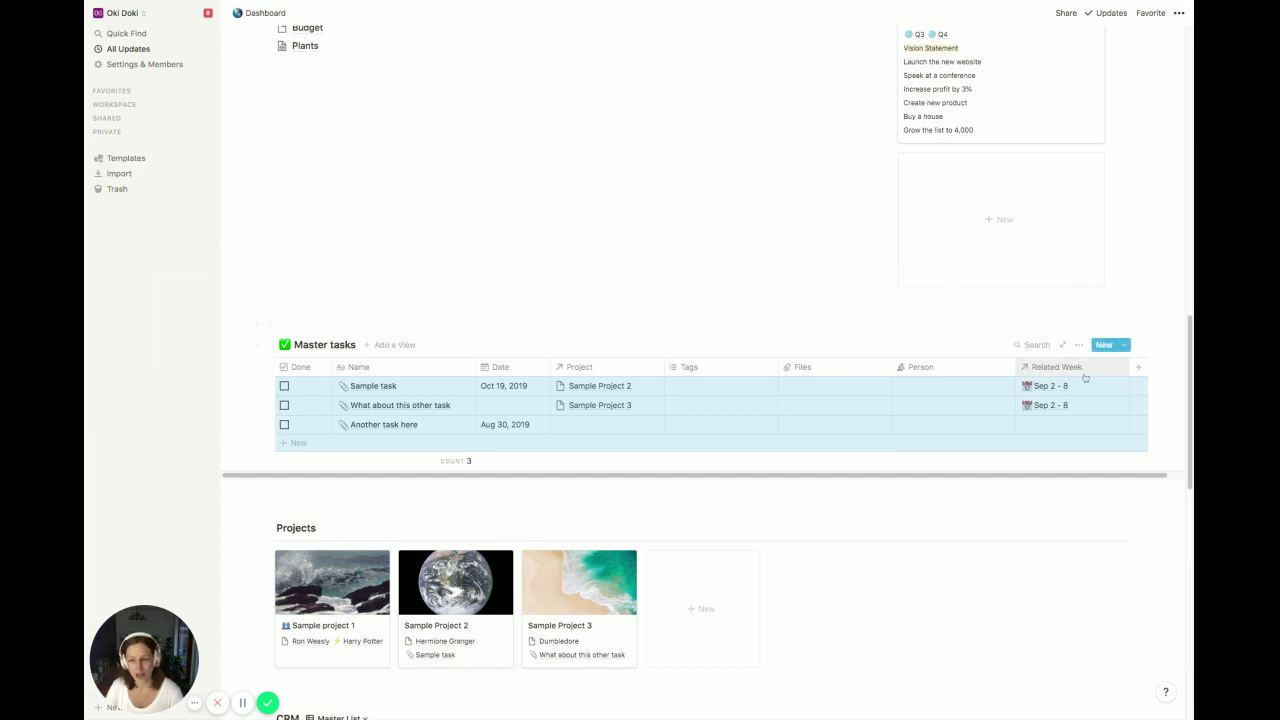
{"action": "left_click", "coordinate": [1078, 344]}
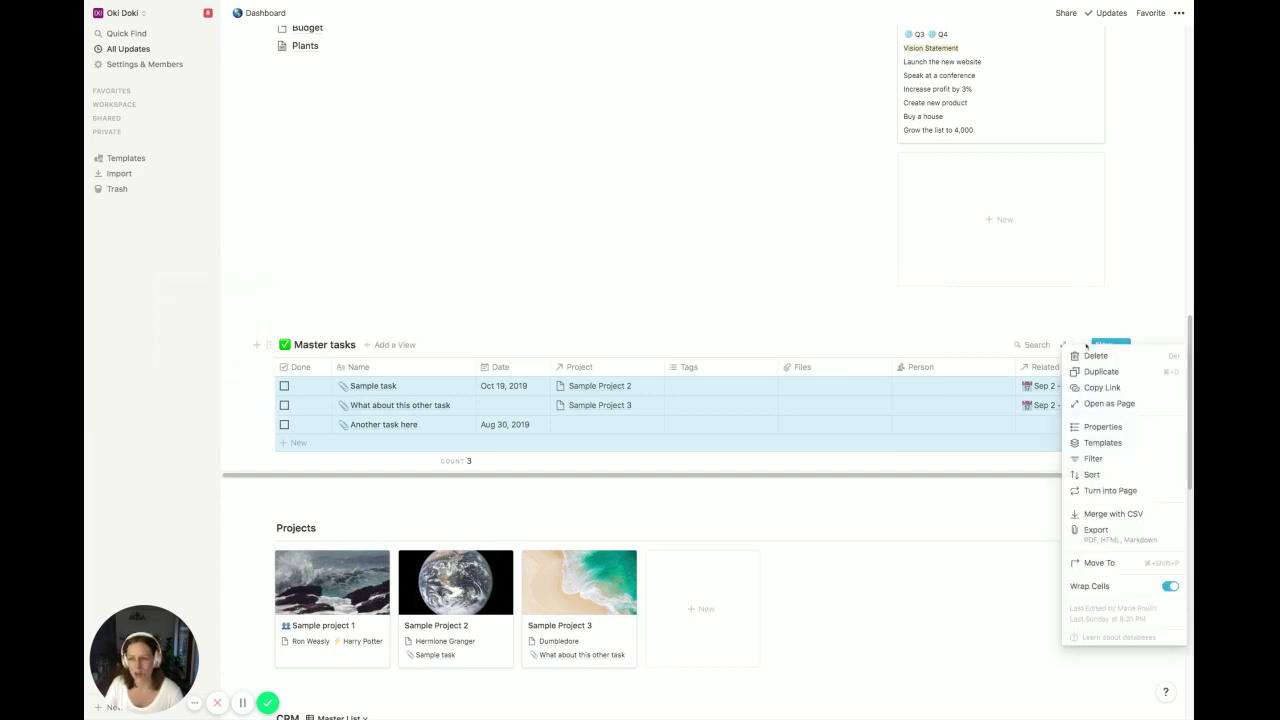
{"action": "left_click", "coordinate": [1109, 490]}
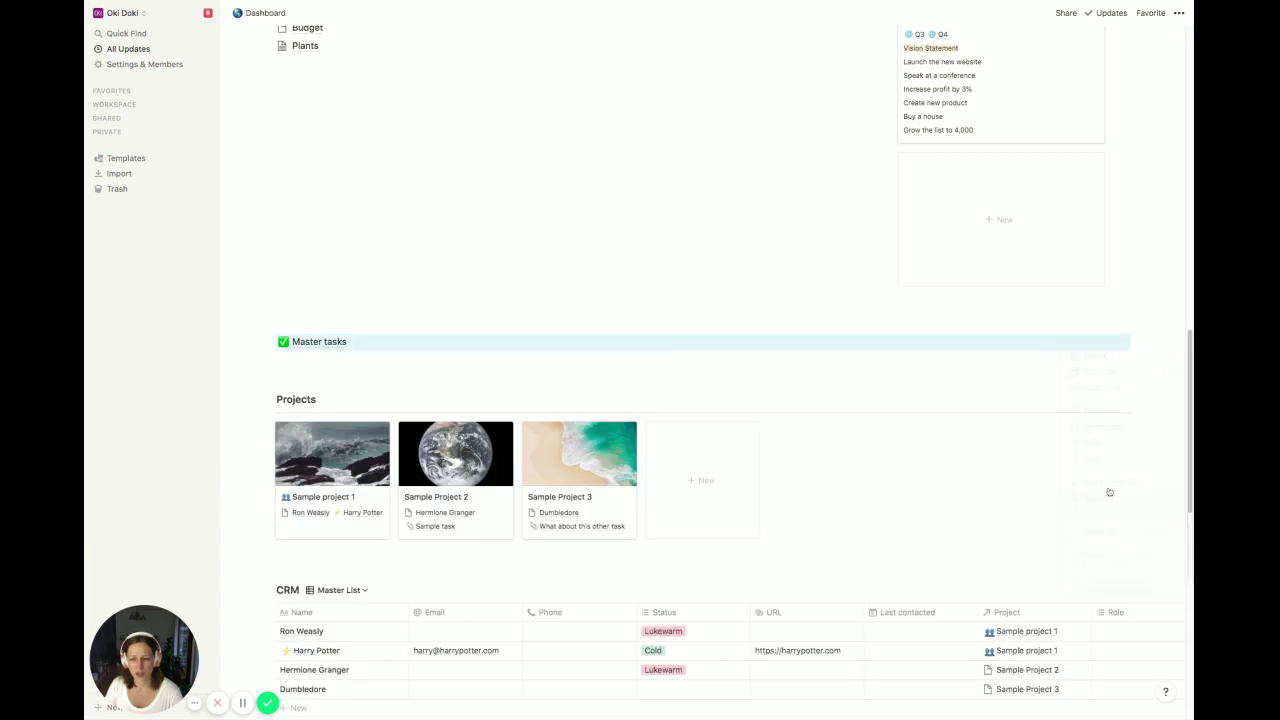
{"action": "left_click", "coordinate": [319, 342]}
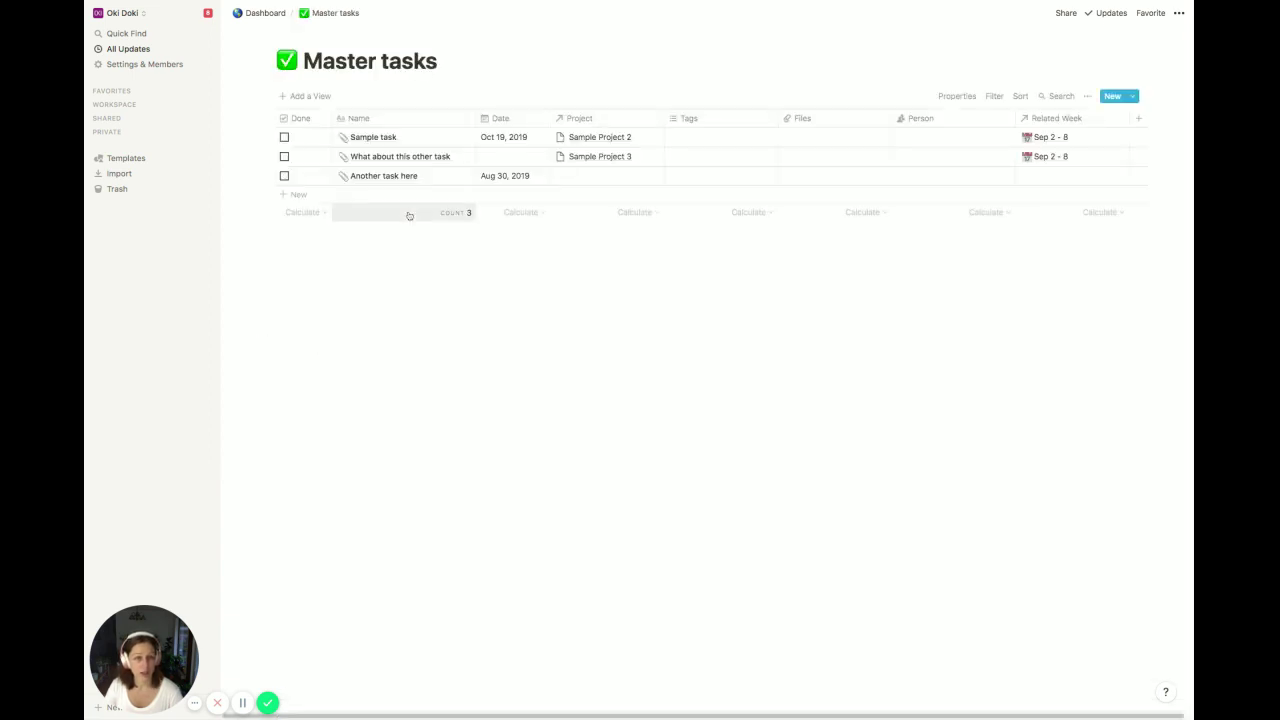
Step: Return to the Dashboard and turn the Master tasks page back into an inline database
{"action": "left_click", "coordinate": [270, 14]}
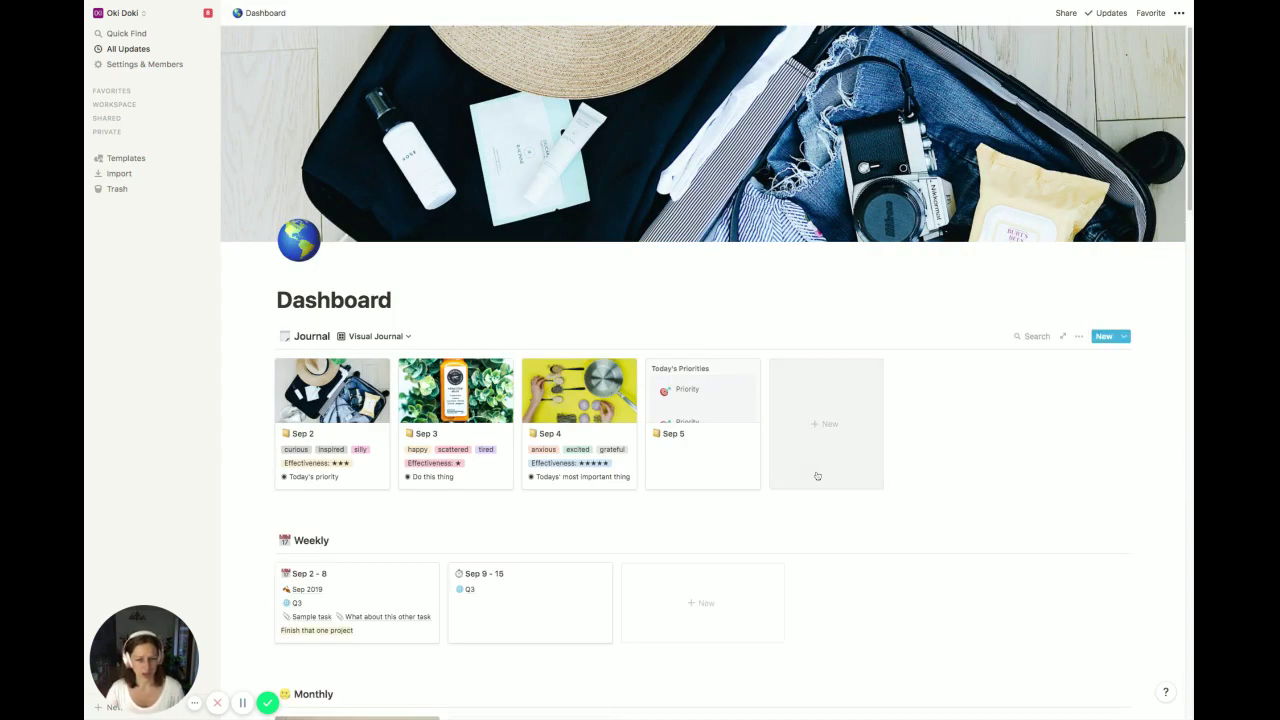
{"action": "scroll", "coordinate": [817, 476], "scroll_direction": "down", "scroll_amount": 10}
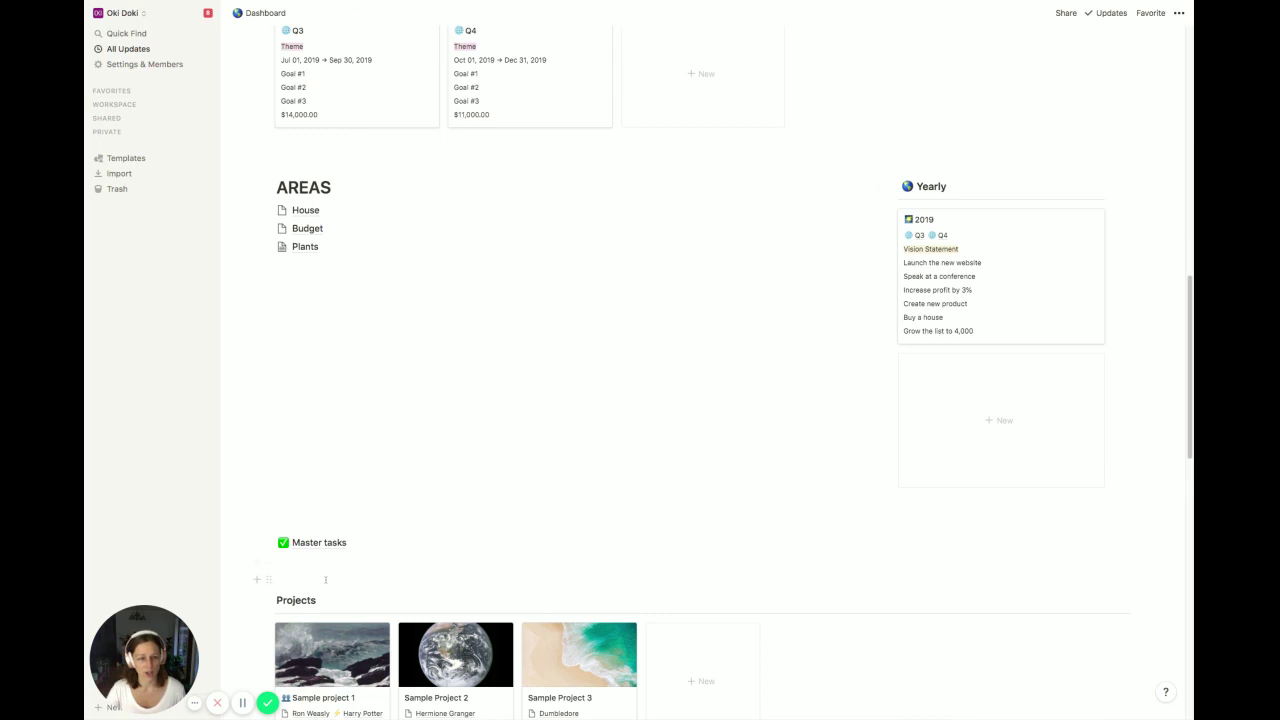
{"action": "left_click", "coordinate": [268, 542]}
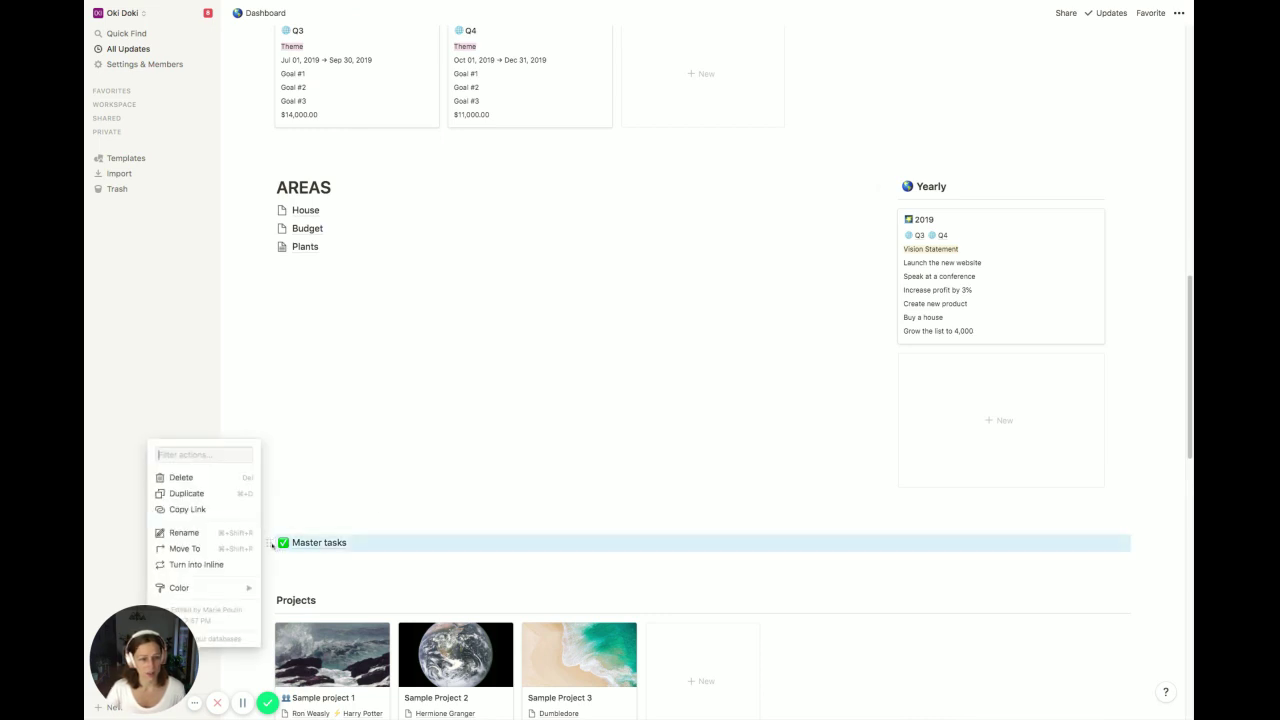
{"action": "left_click", "coordinate": [240, 566]}
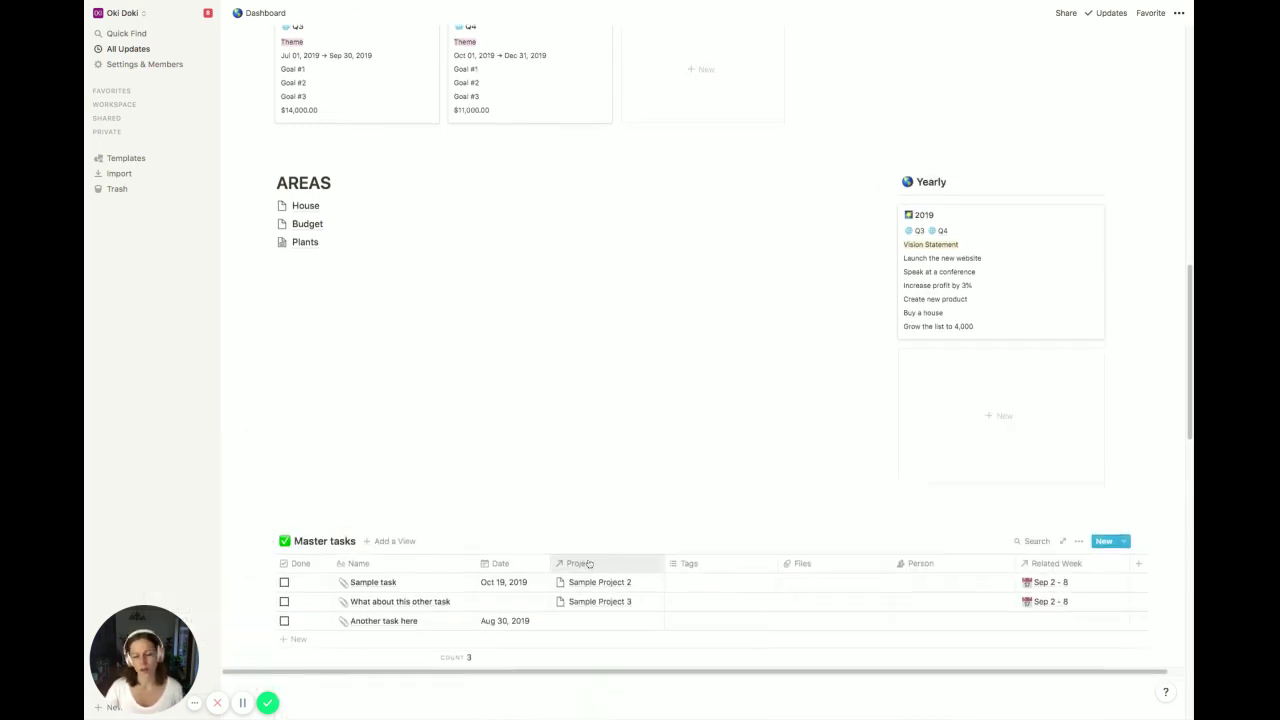
Step: Convert the House, Budget and Plants pages under AREAS to a bulleted list, and that list to to-do checkboxes
{"action": "scroll", "coordinate": [578, 556], "scroll_direction": "down", "scroll_amount": 1}
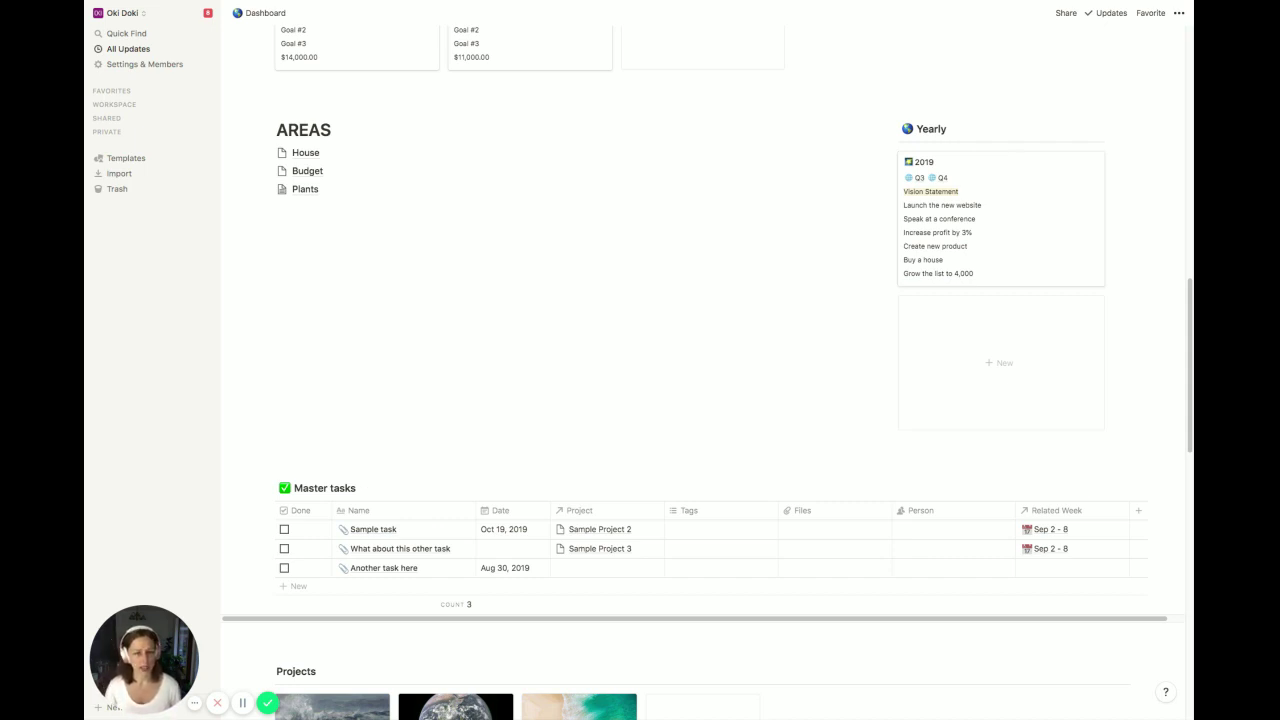
{"action": "left_click_drag", "start_coordinate": [373, 219], "coordinate": [285, 152]}
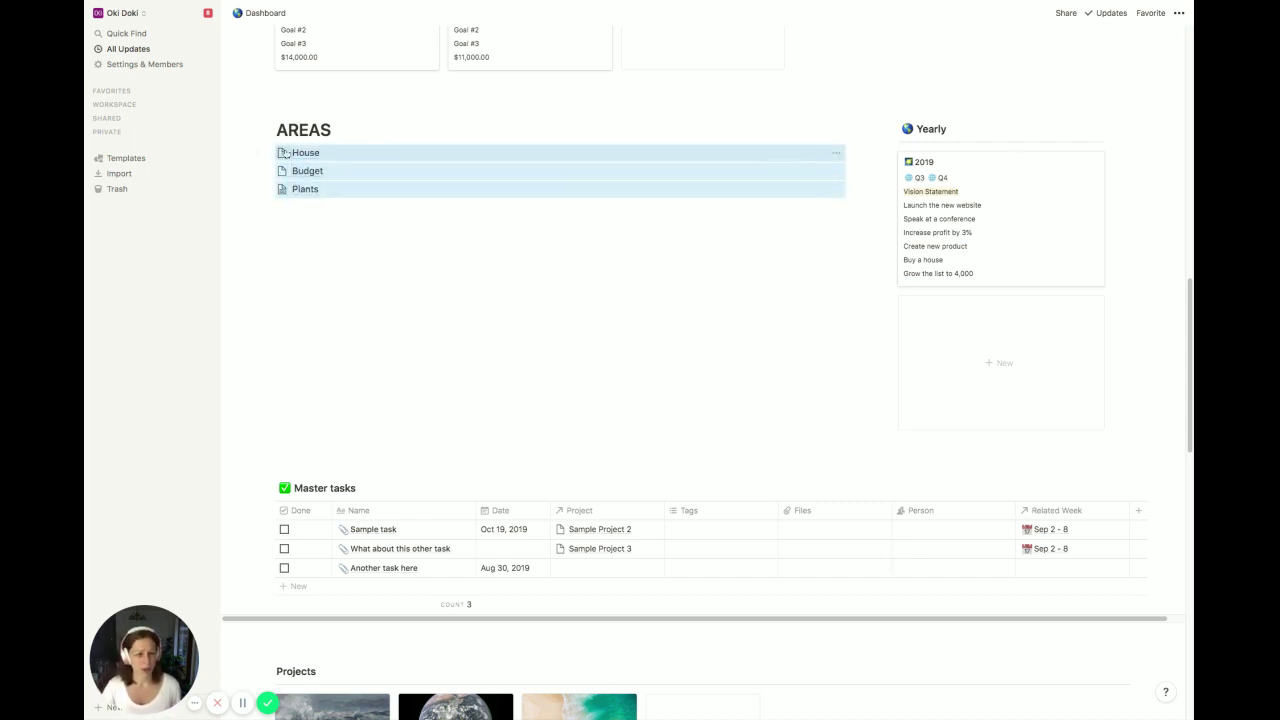
{"action": "key", "text": "alt+super+5"}
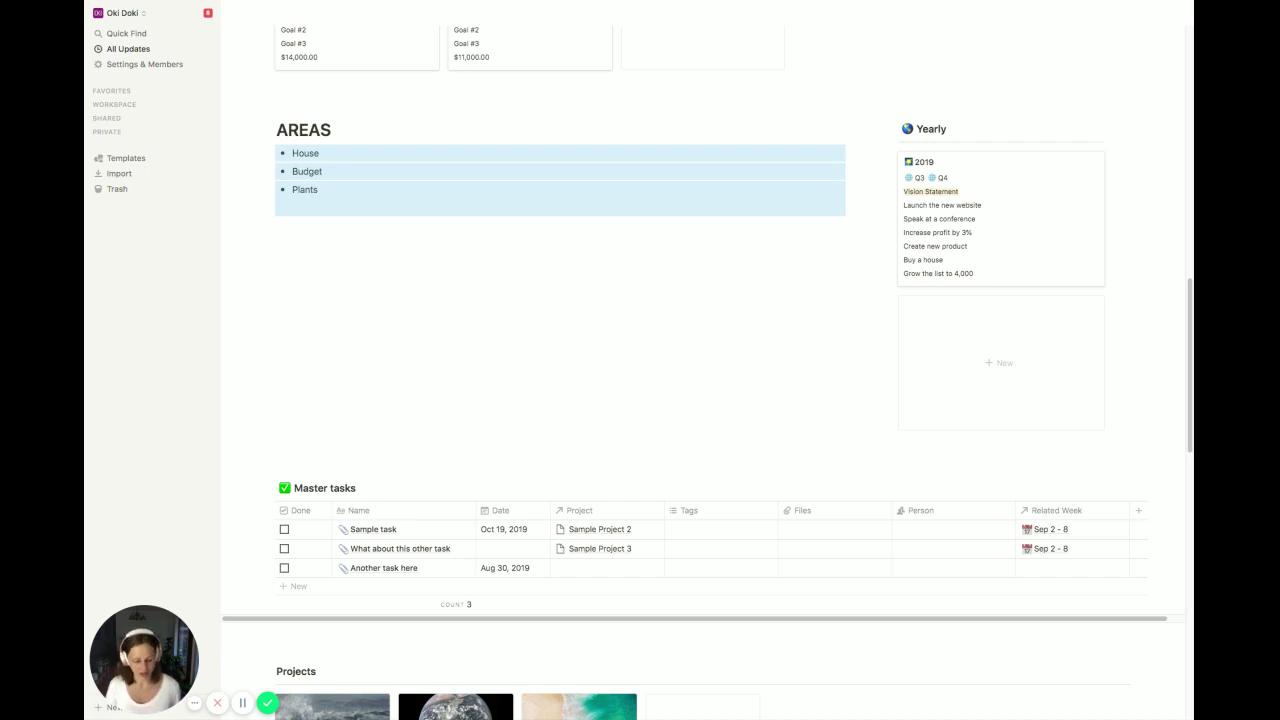
{"action": "key", "text": "alt+super+4"}
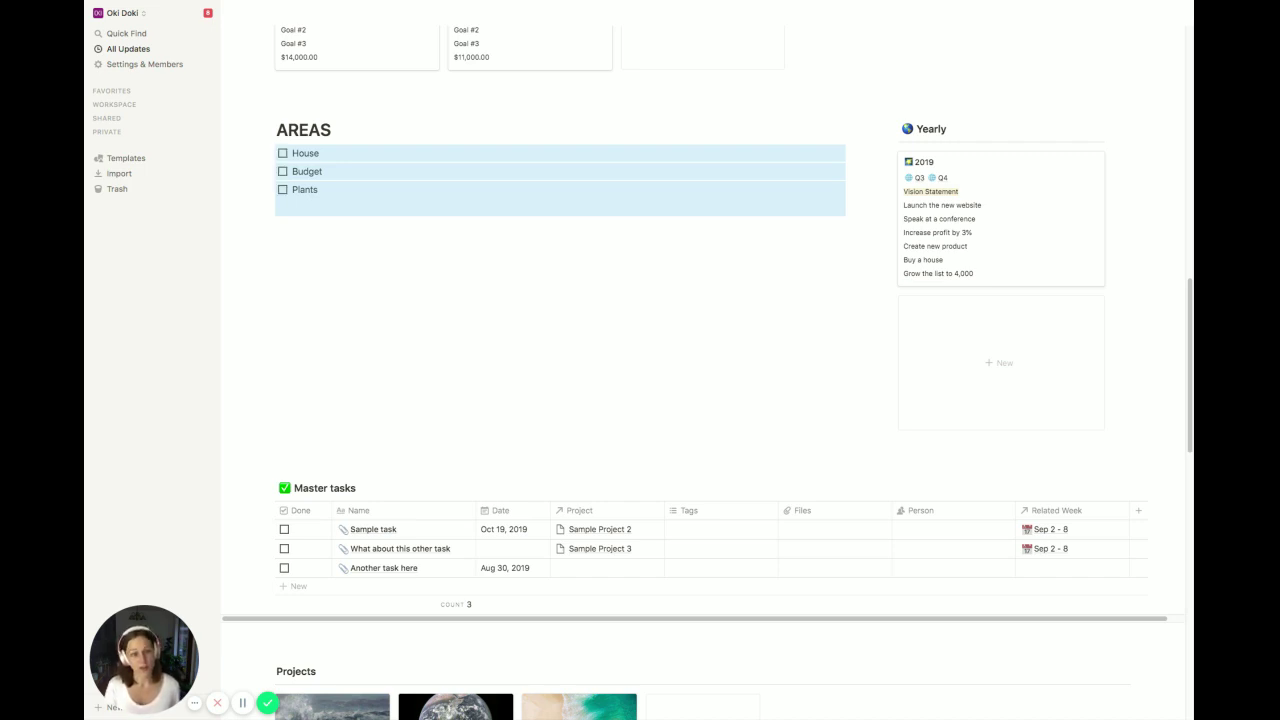
Step: Convert the House, Budget and Plants items under AREAS to headings, to-do checkboxes and bullets, and finally turn them back into pages
{"action": "key", "text": "alt+super+3"}
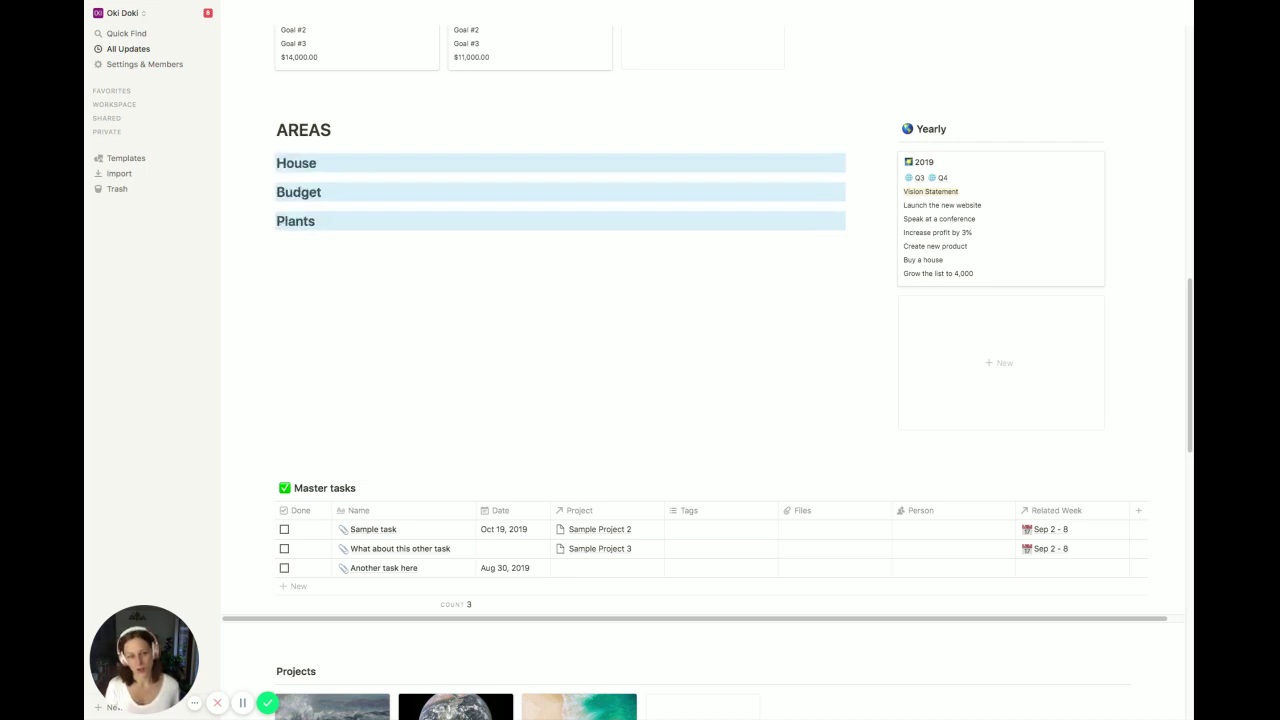
{"action": "key", "text": "alt+super+4"}
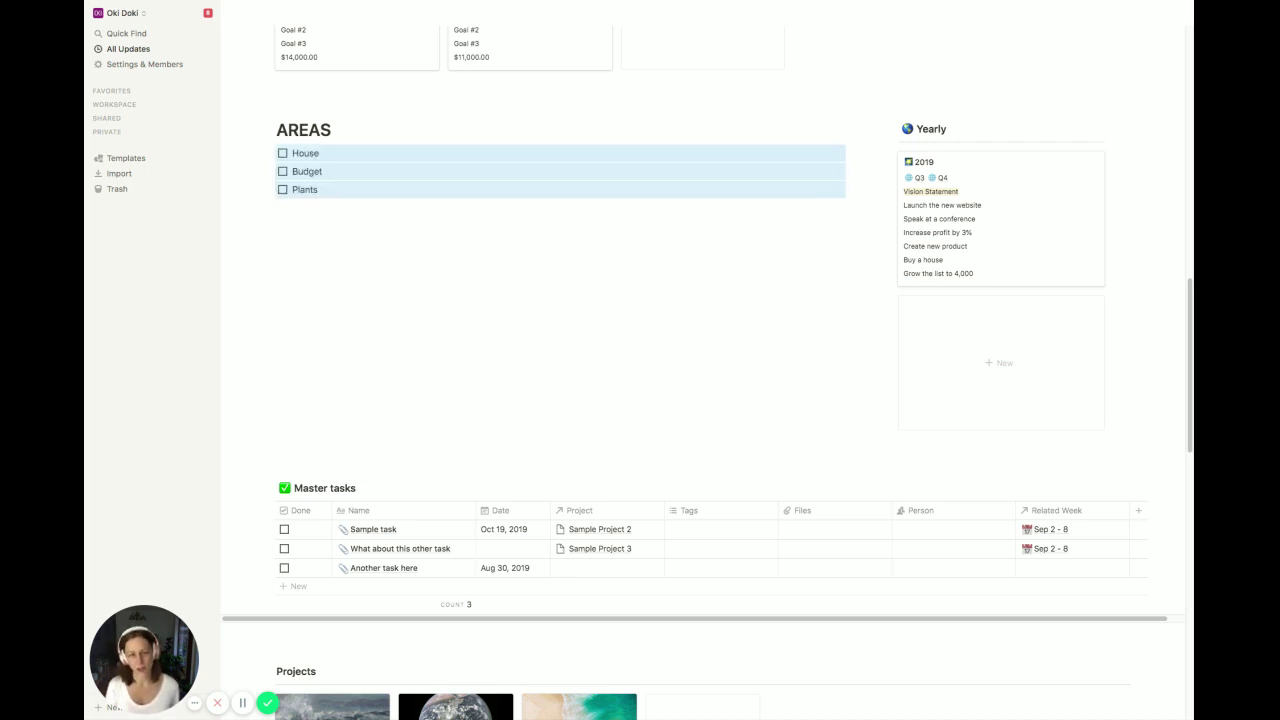
{"action": "key", "text": "alt+super+5"}
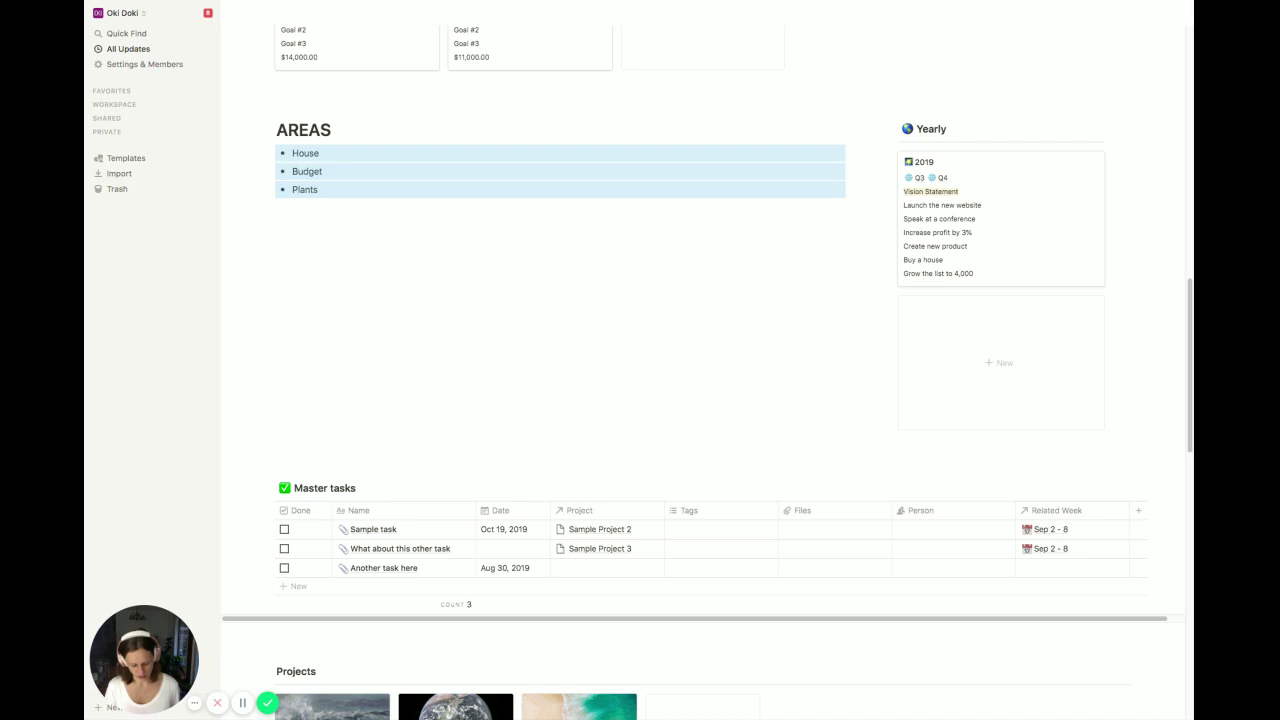
{"action": "key", "text": "alt+super+9"}
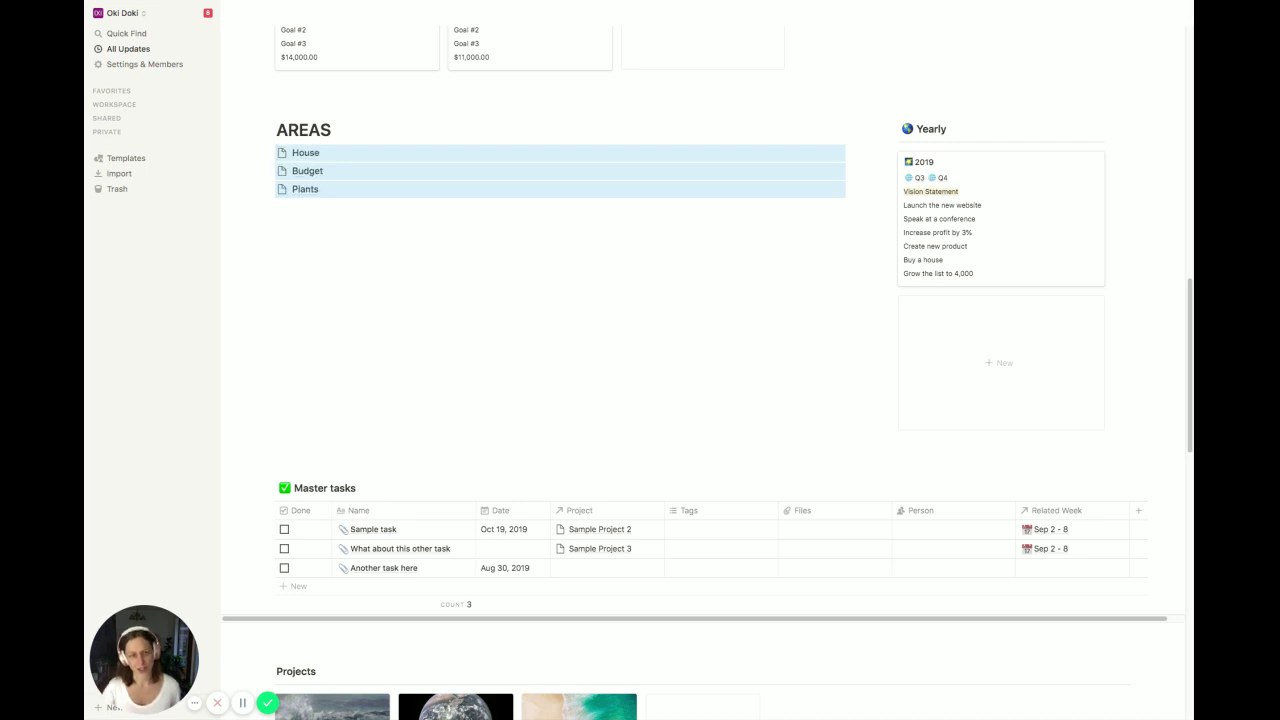
{"action": "left_click", "coordinate": [318, 208]}
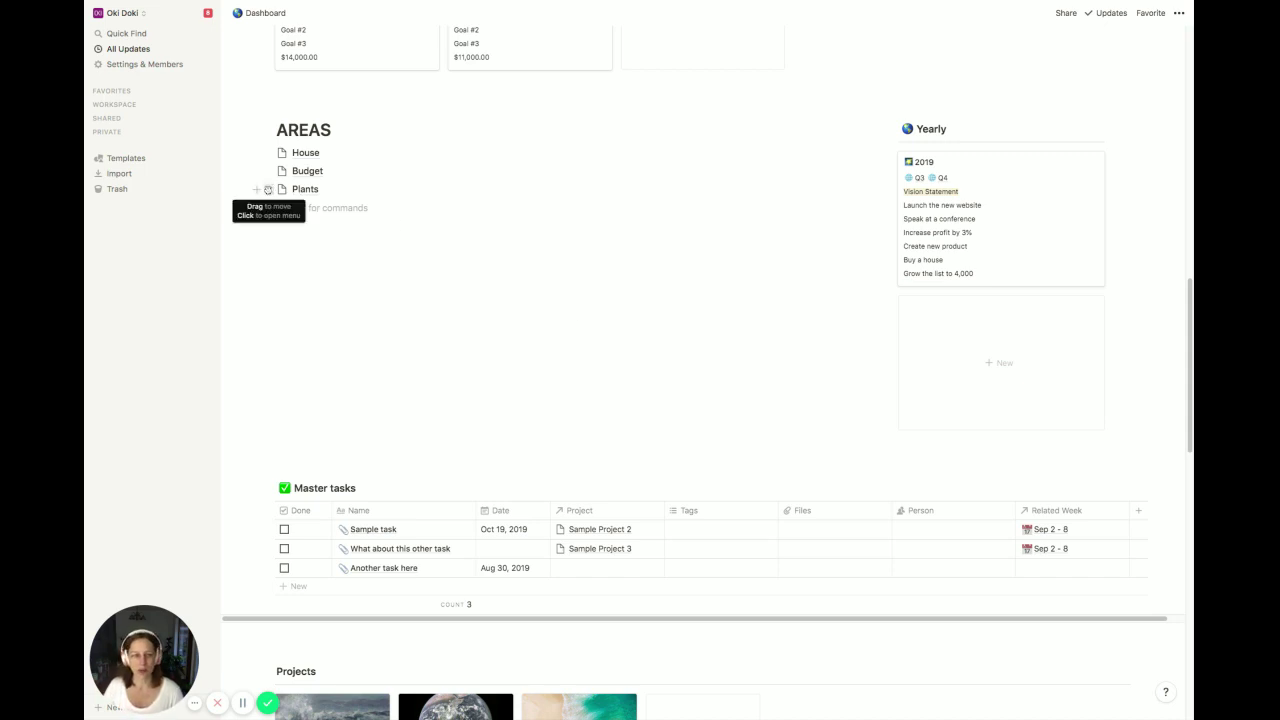
Step: Try moving the Plants page from AREAS into the Master tasks database as a new row, and undo the move
{"action": "left_click_drag", "start_coordinate": [270, 191], "coordinate": [314, 586]}
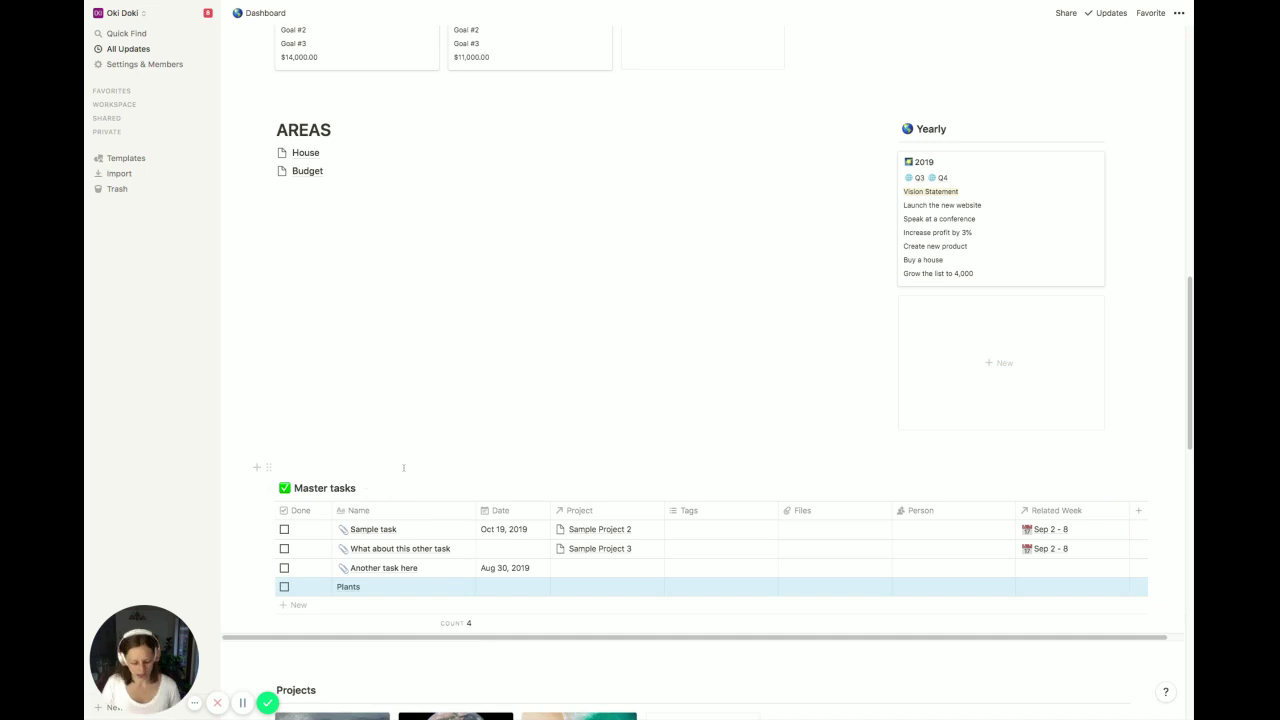
{"action": "key", "text": "super+z"}
{"action": "left_click", "coordinate": [441, 351]}
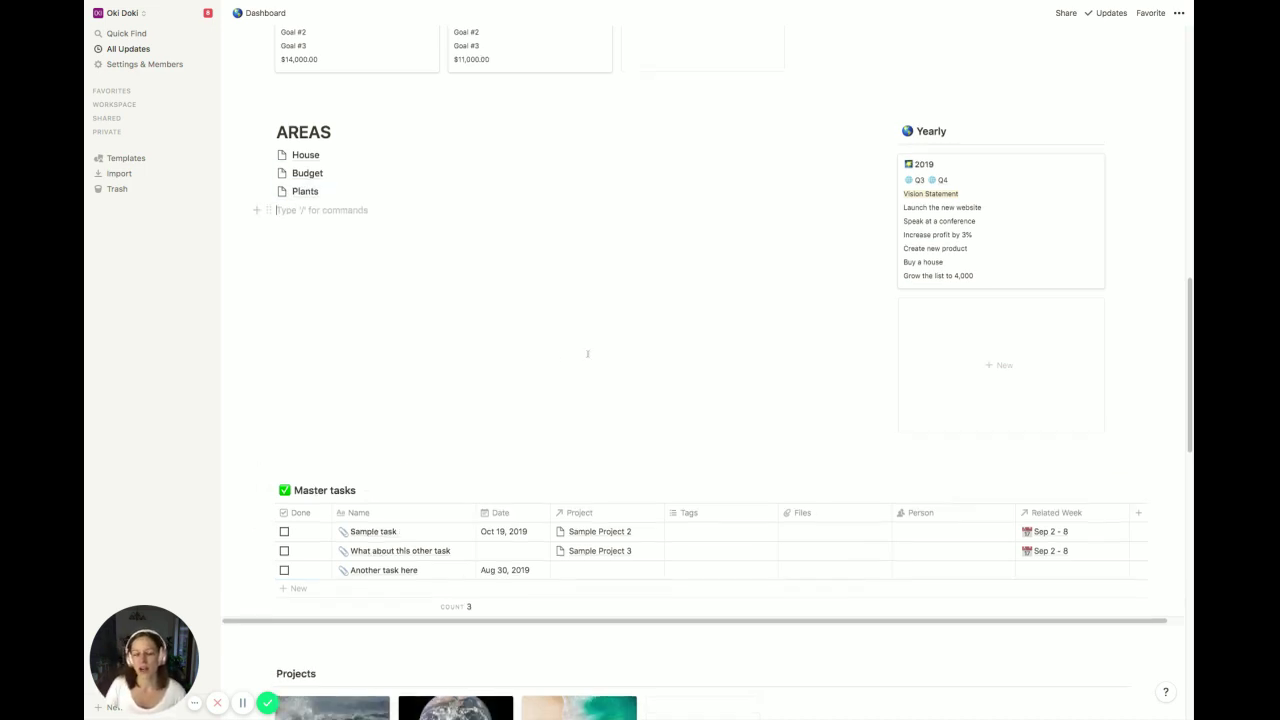
Step: Add a Board view named "kanban" to the Quarterly database
{"action": "scroll", "coordinate": [590, 357], "scroll_direction": "up", "scroll_amount": 5}
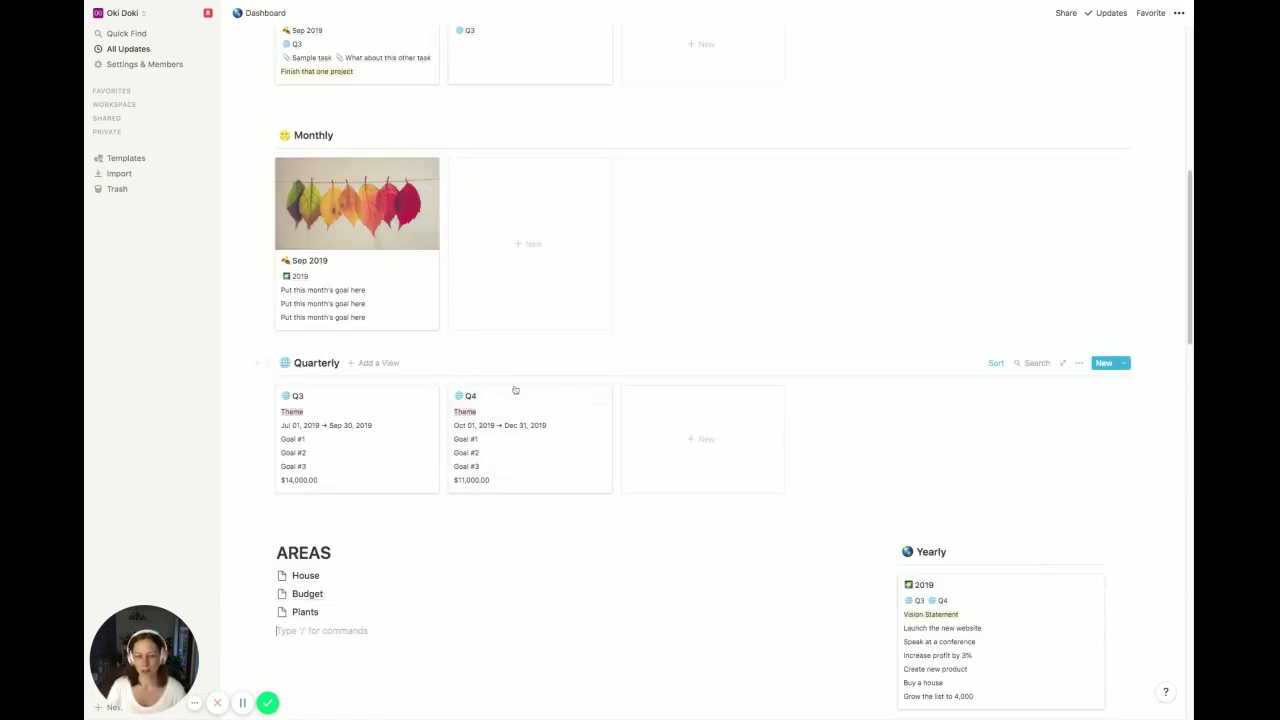
{"action": "left_click", "coordinate": [368, 363]}
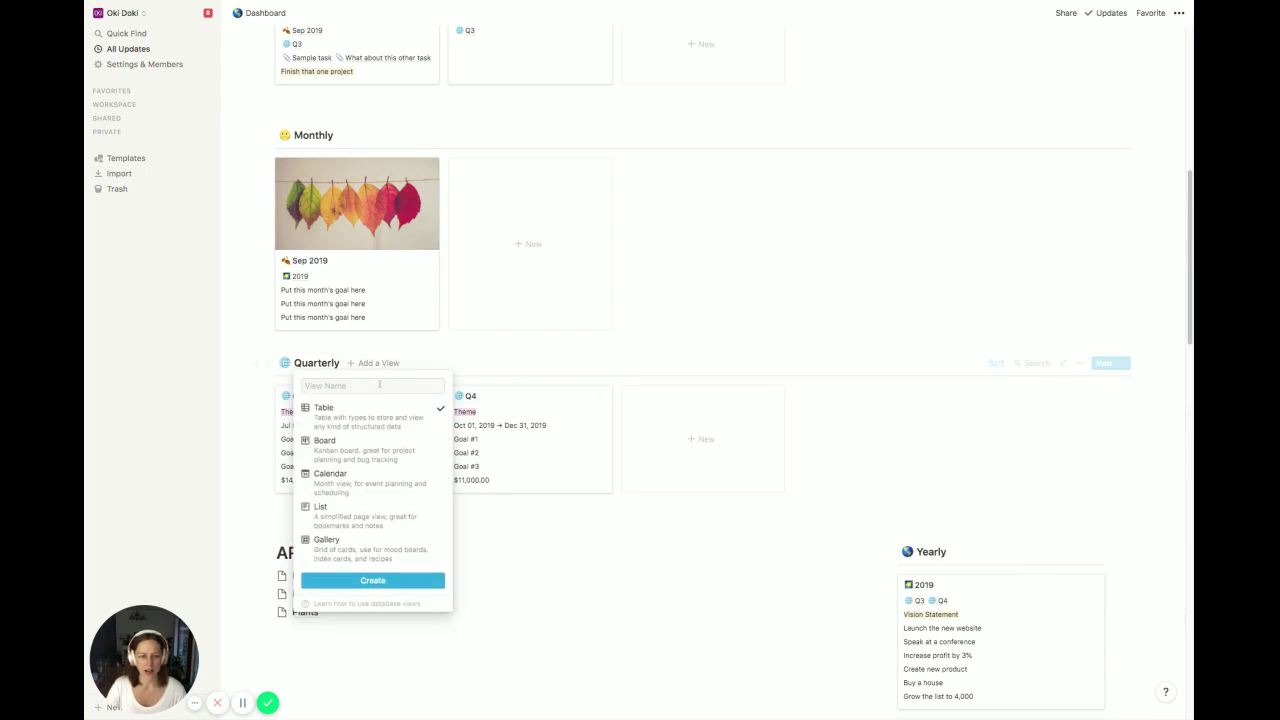
{"action": "left_click", "coordinate": [411, 451]}
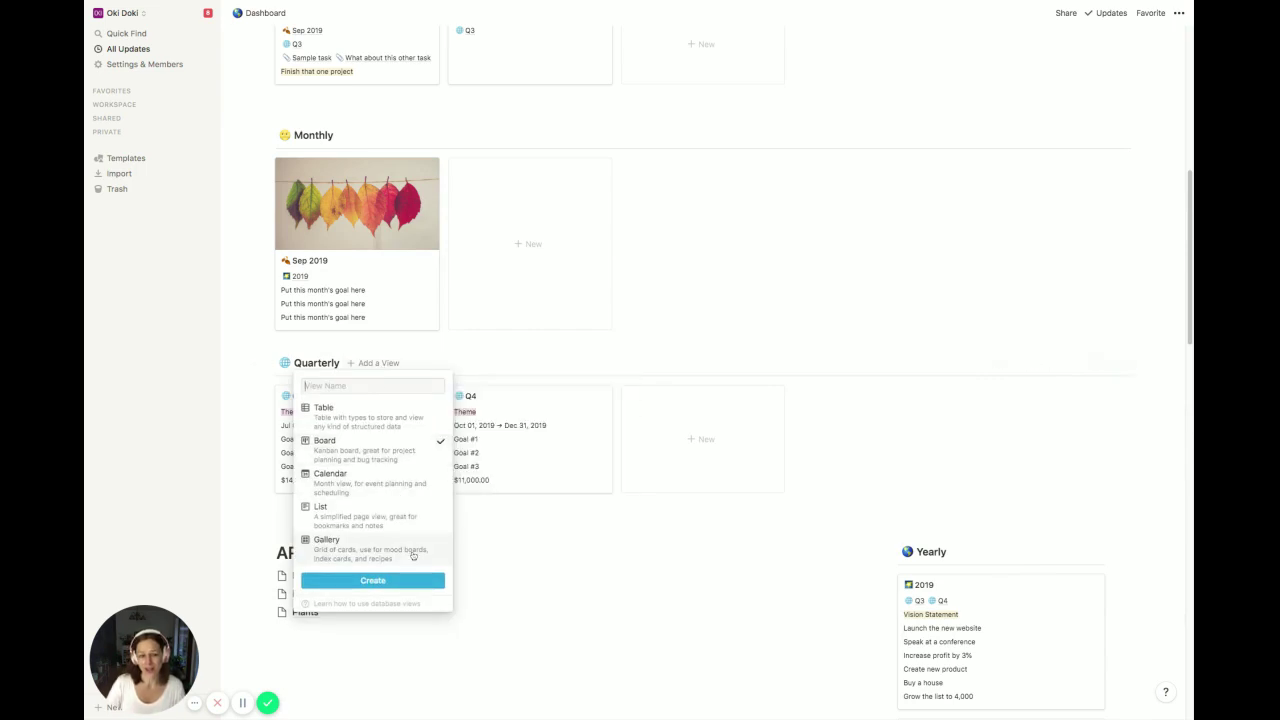
{"action": "type", "text": "kanb"}
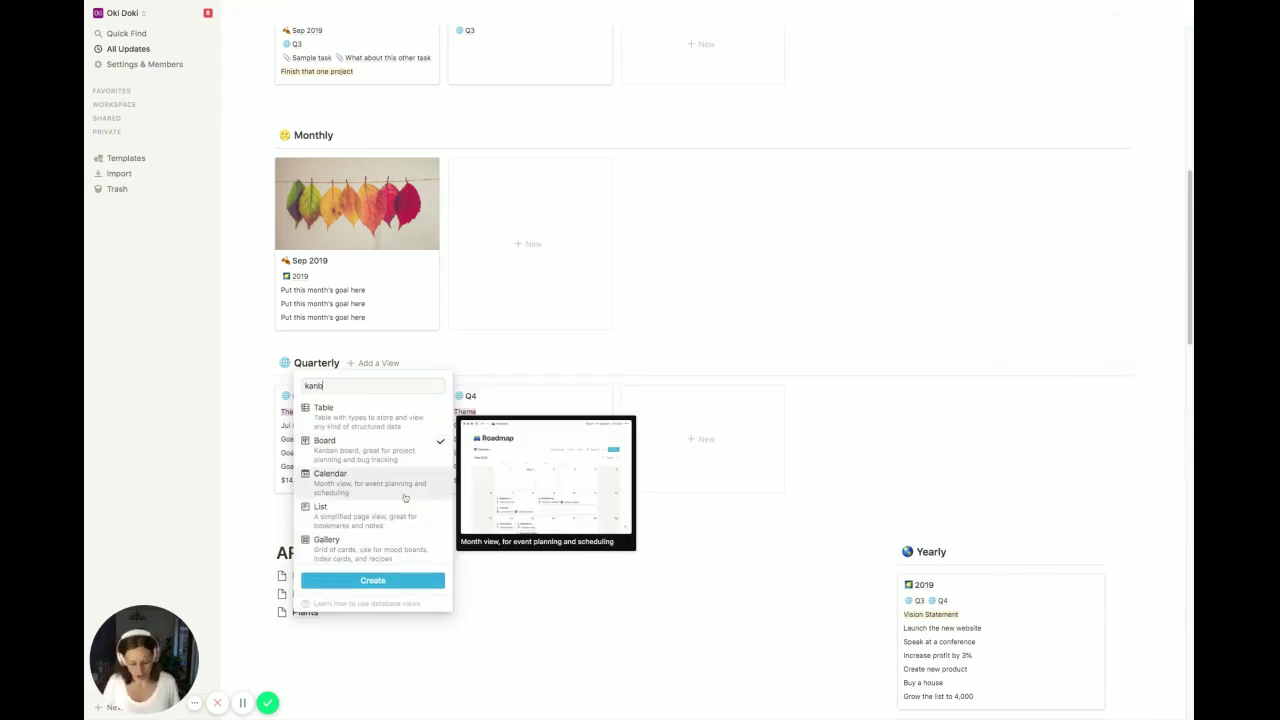
{"action": "type", "text": "an"}
{"action": "key", "text": "Return"}
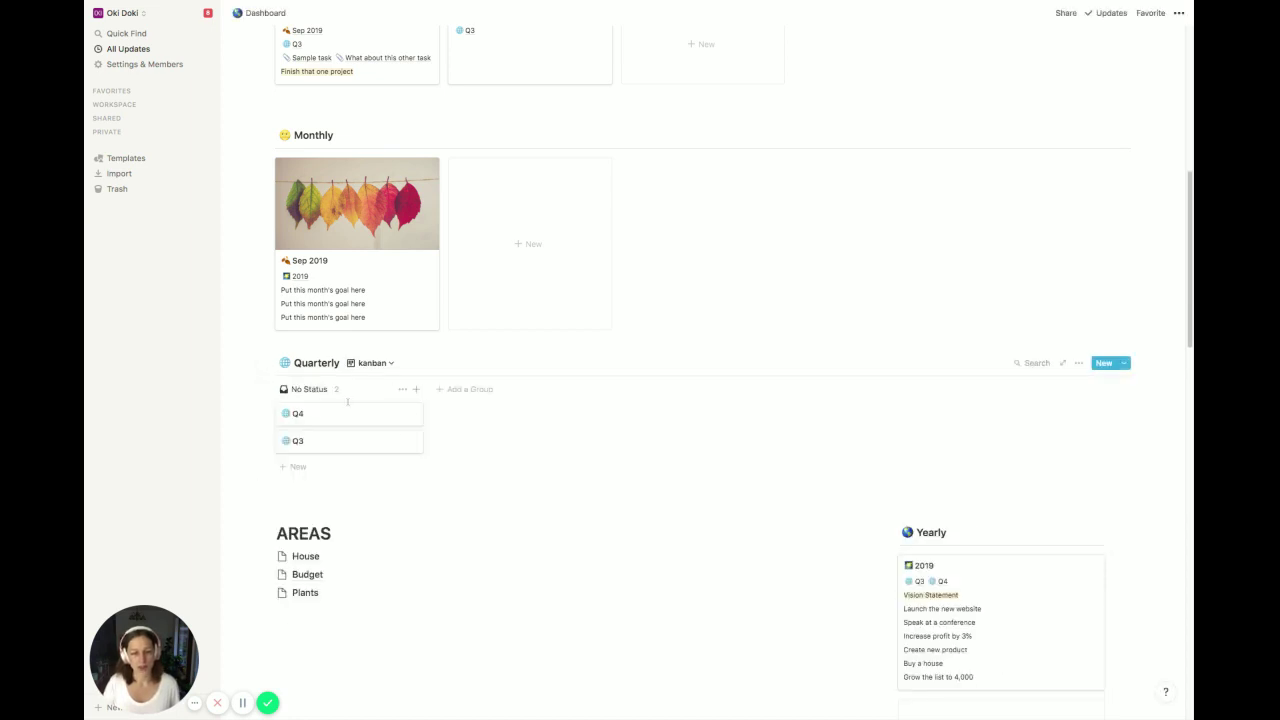
Step: Check the Q3 entry from the kanban board and switch the Quarterly database back to Gallery View
{"action": "left_click", "coordinate": [346, 447]}
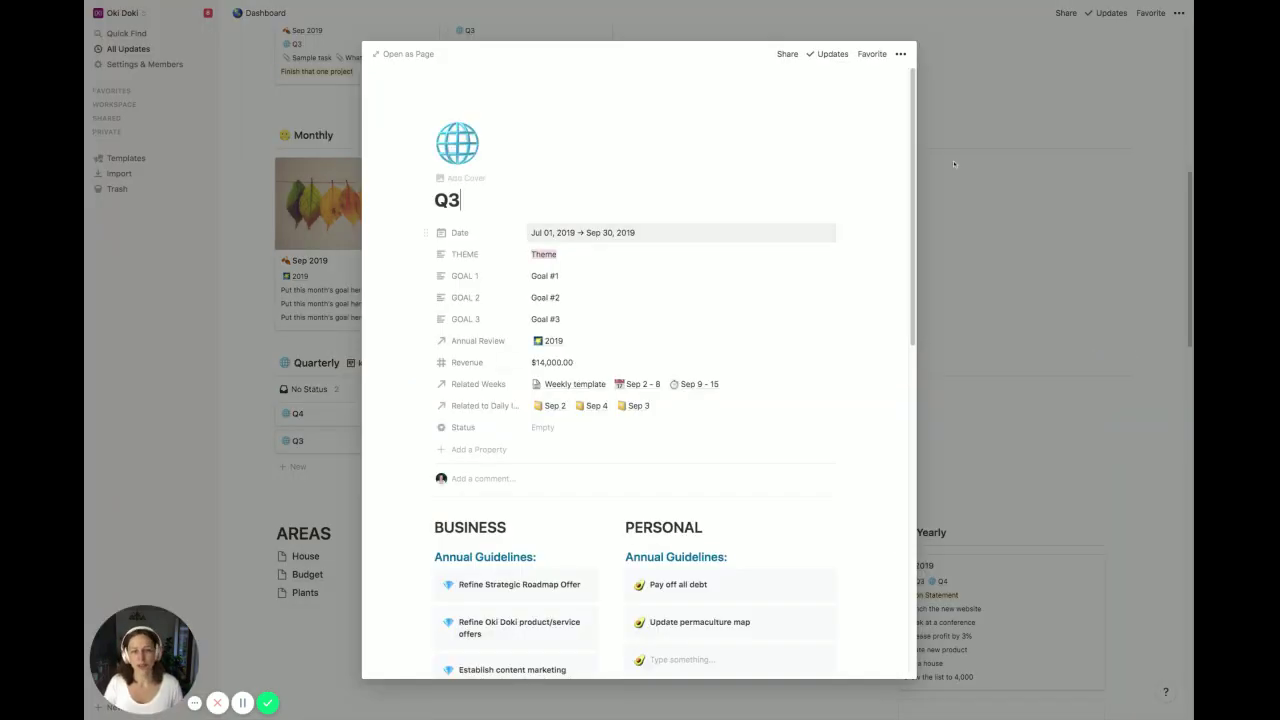
{"action": "left_click", "coordinate": [952, 191]}
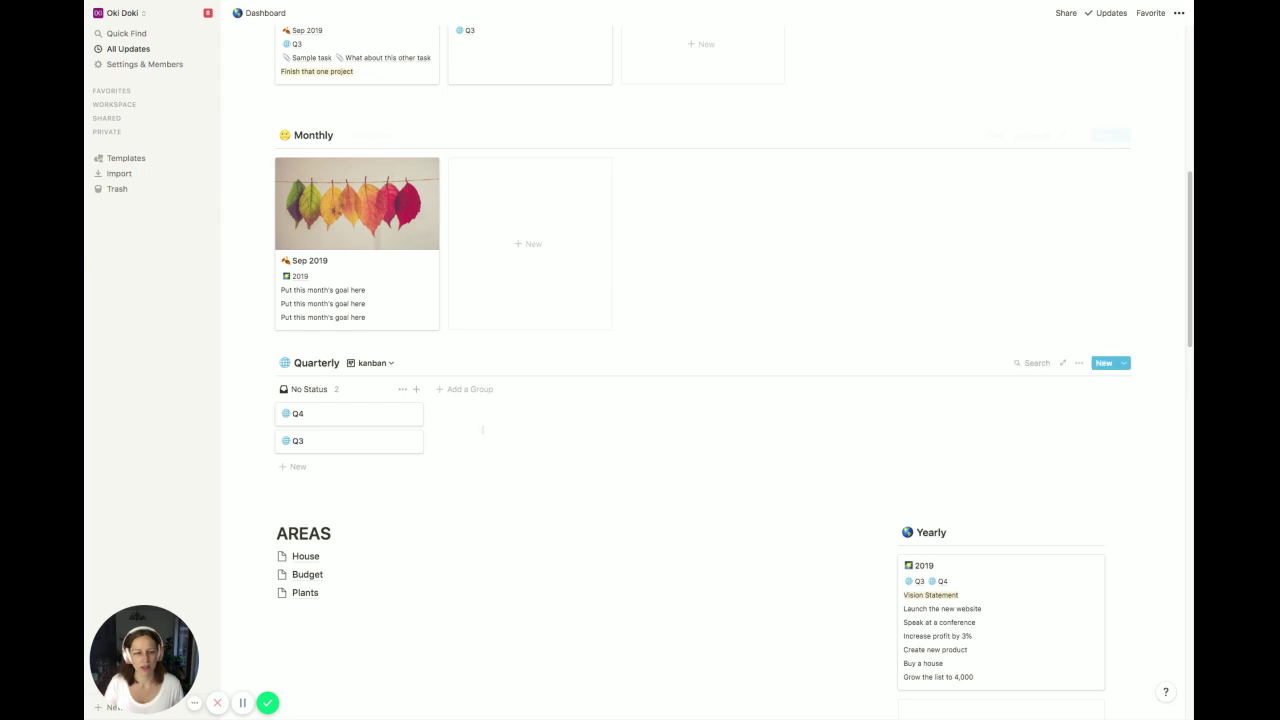
{"action": "left_click", "coordinate": [375, 363]}
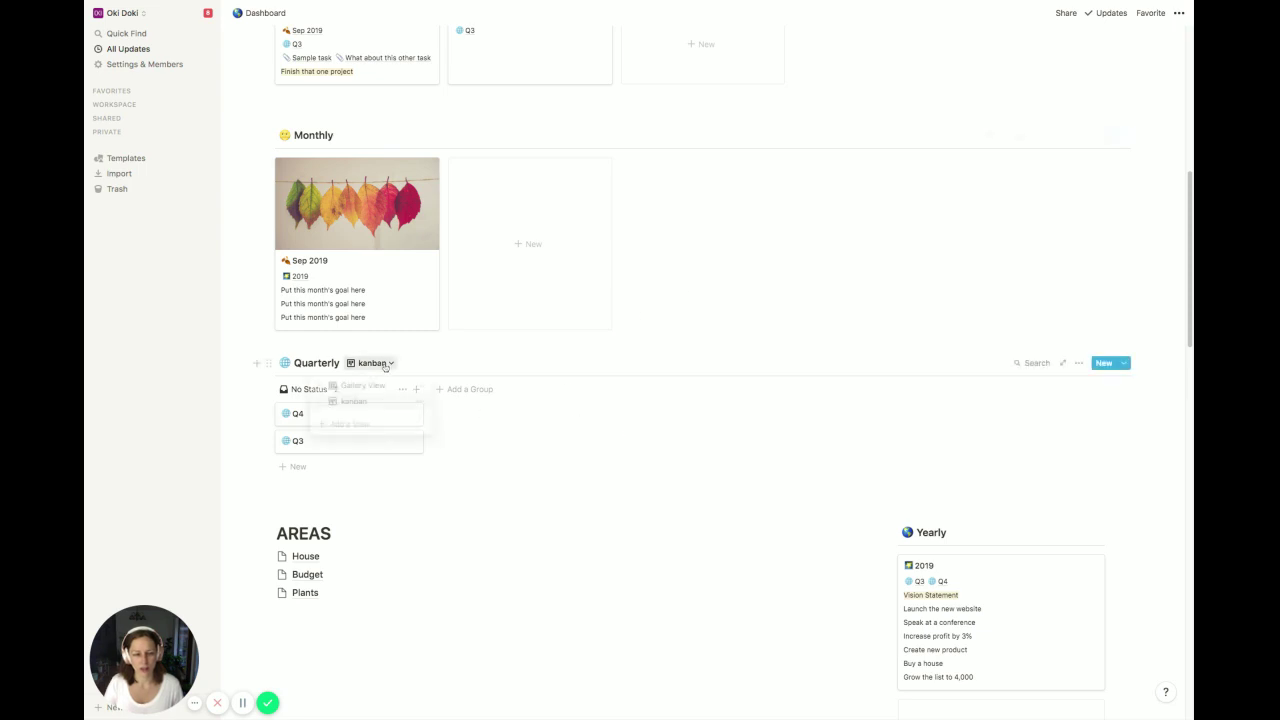
{"action": "left_click", "coordinate": [368, 384]}
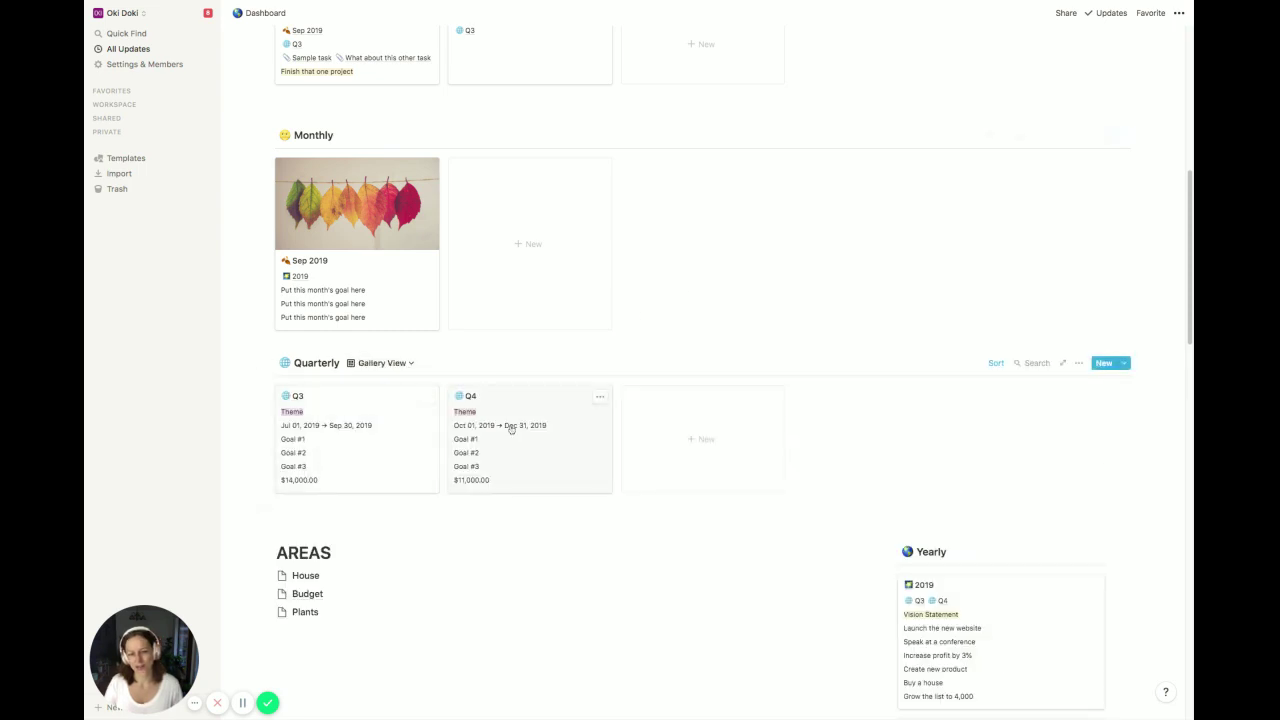
Step: View the Sep 2019 entry in the Monthly database with its goals, related weeks and events
{"action": "left_click", "coordinate": [434, 287]}
{"action": "scroll", "coordinate": [640, 445], "scroll_direction": "down", "scroll_amount": 3}
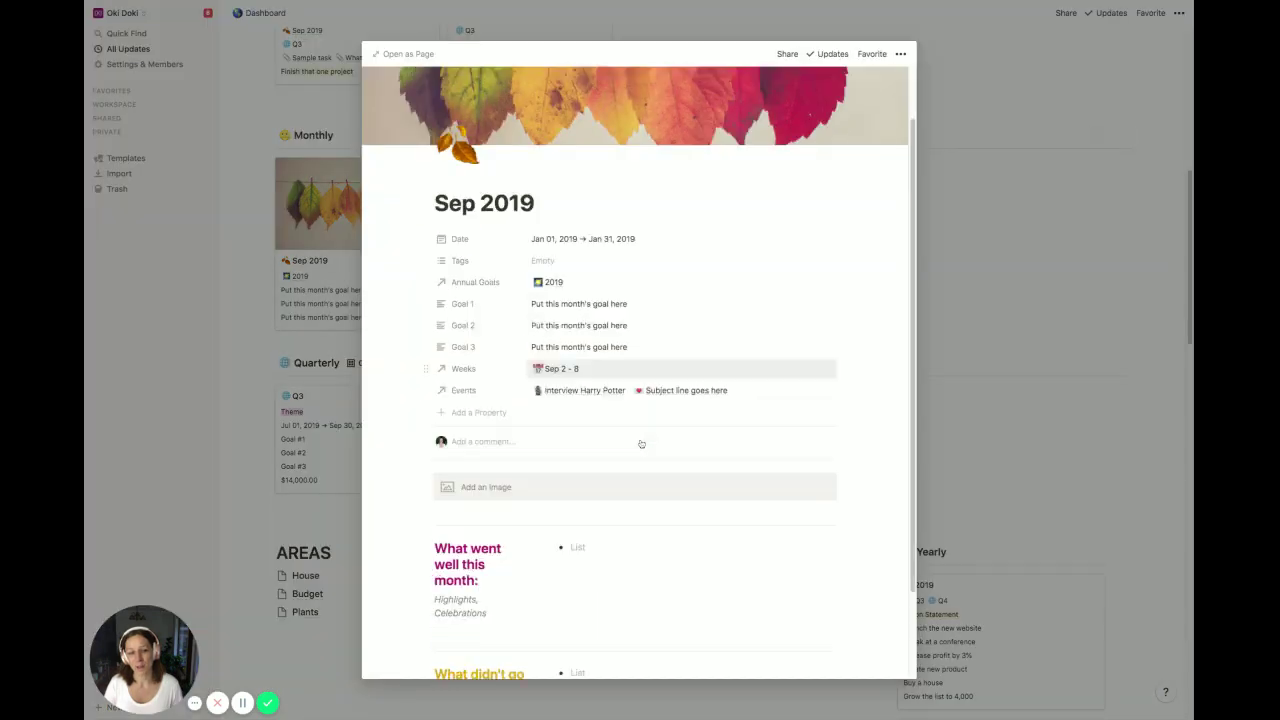
{"action": "left_click", "coordinate": [949, 324]}
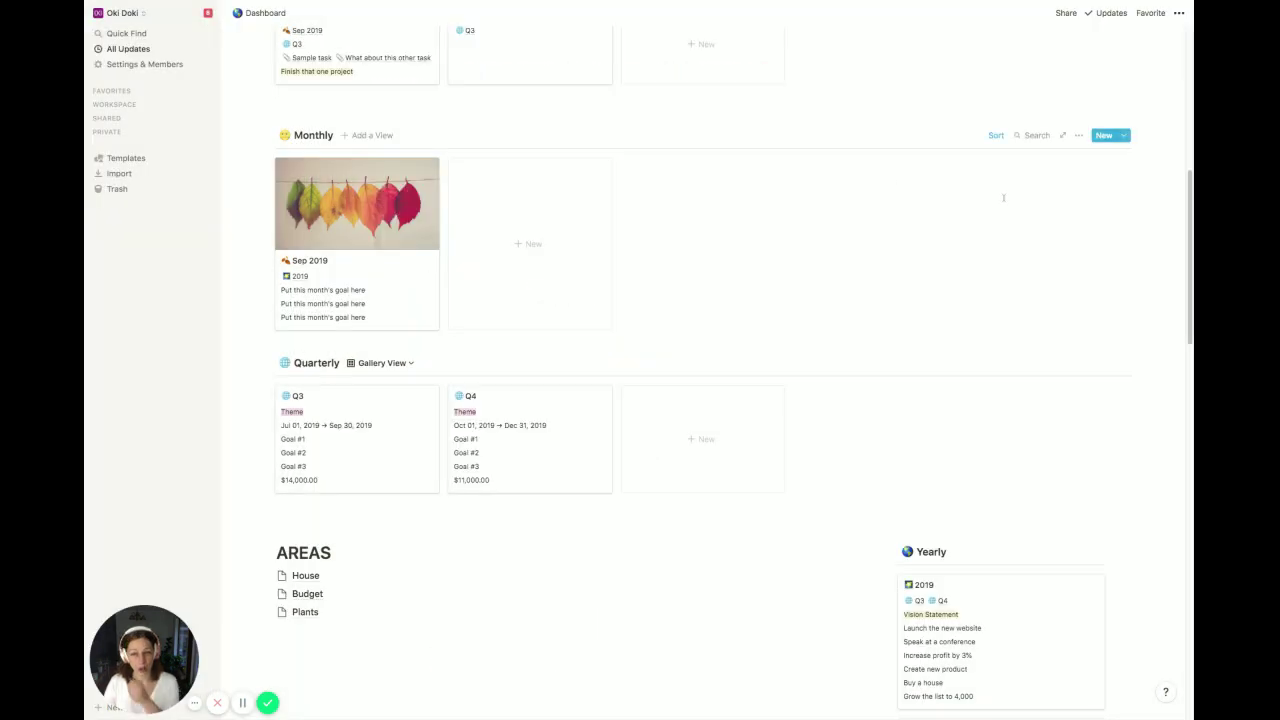
Step: Create a Monthly entry from the New Month template, look through its reflection and review sections, and return to the Dashboard
{"action": "left_click", "coordinate": [1124, 135]}
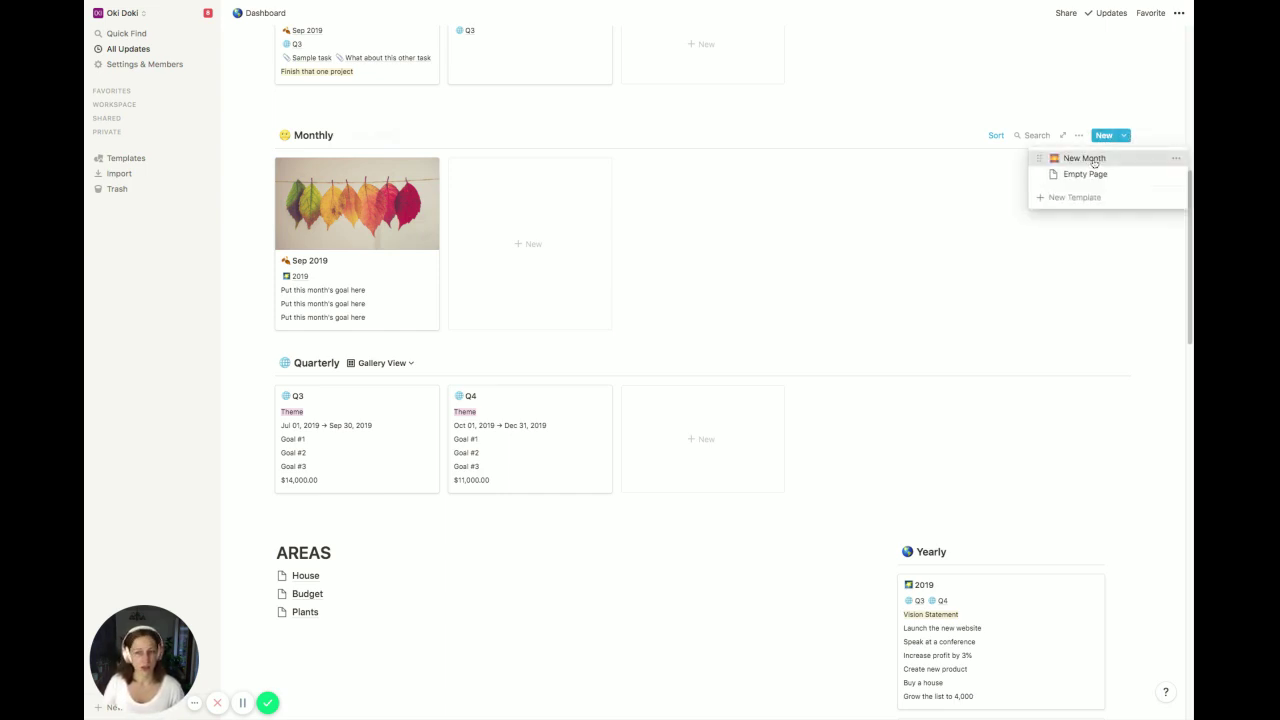
{"action": "left_click", "coordinate": [1095, 159]}
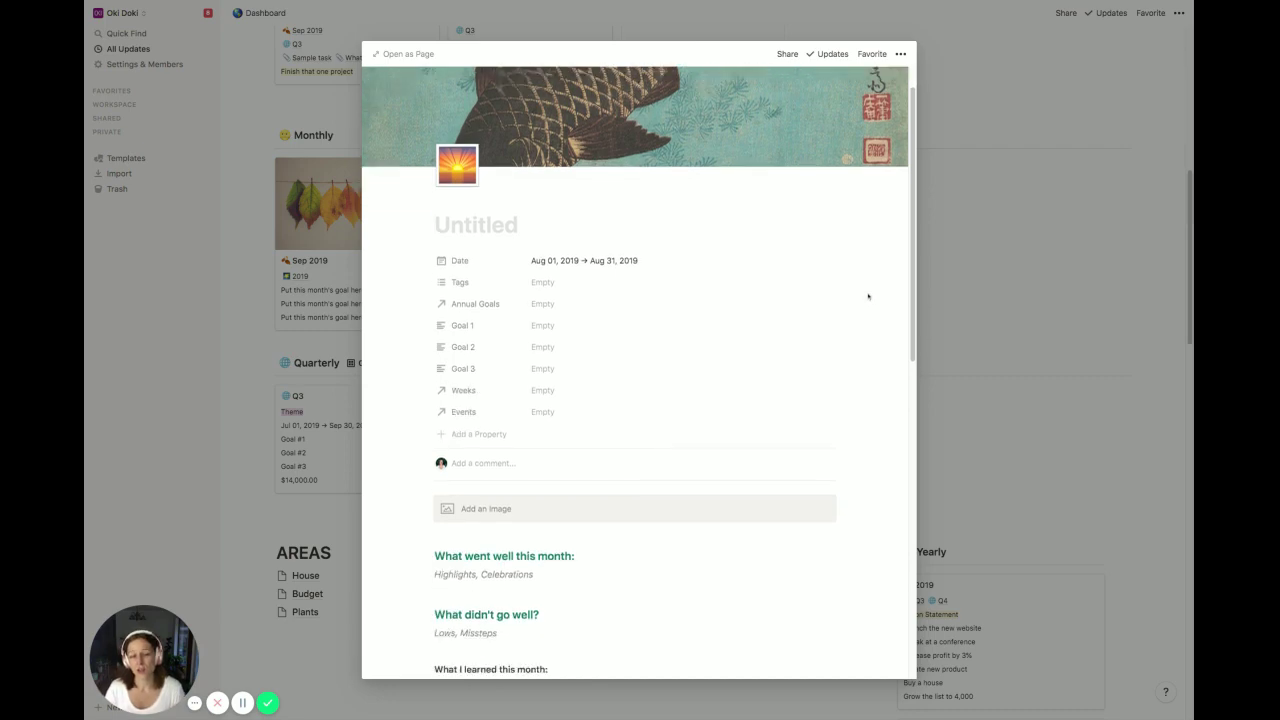
{"action": "scroll", "coordinate": [860, 300], "scroll_direction": "down", "scroll_amount": 5}
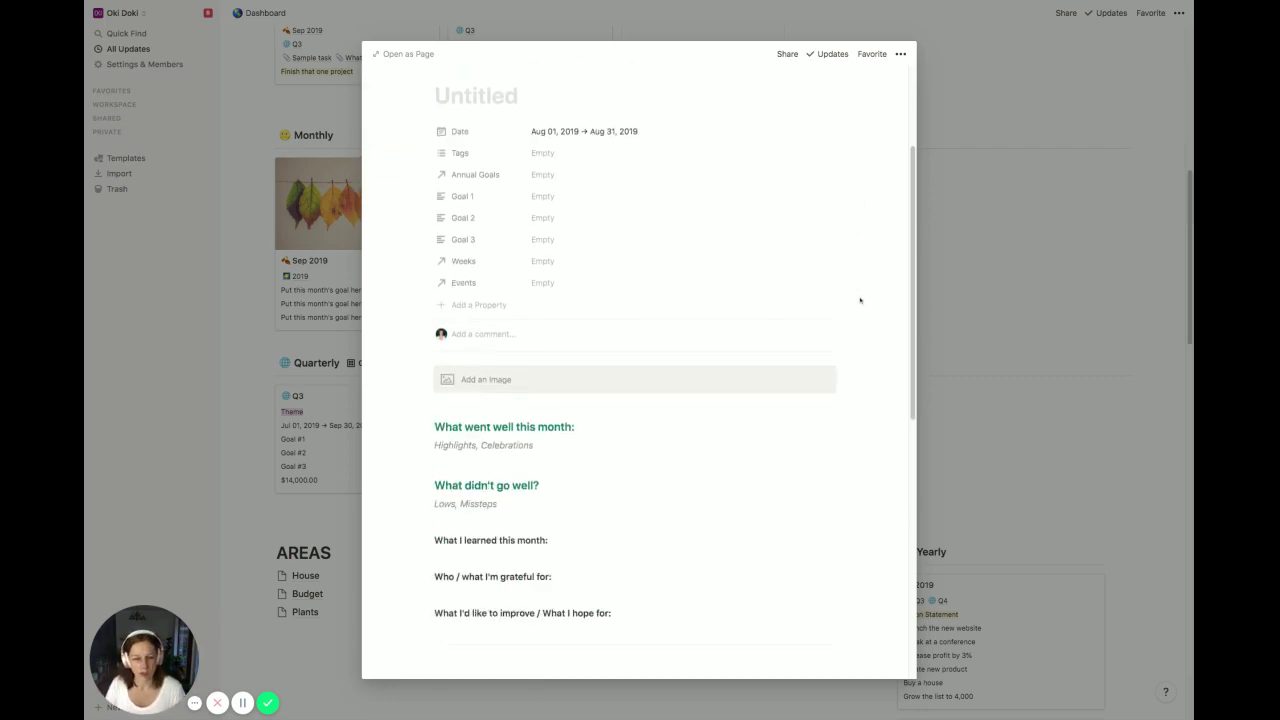
{"action": "scroll", "coordinate": [860, 300], "scroll_direction": "down", "scroll_amount": 3}
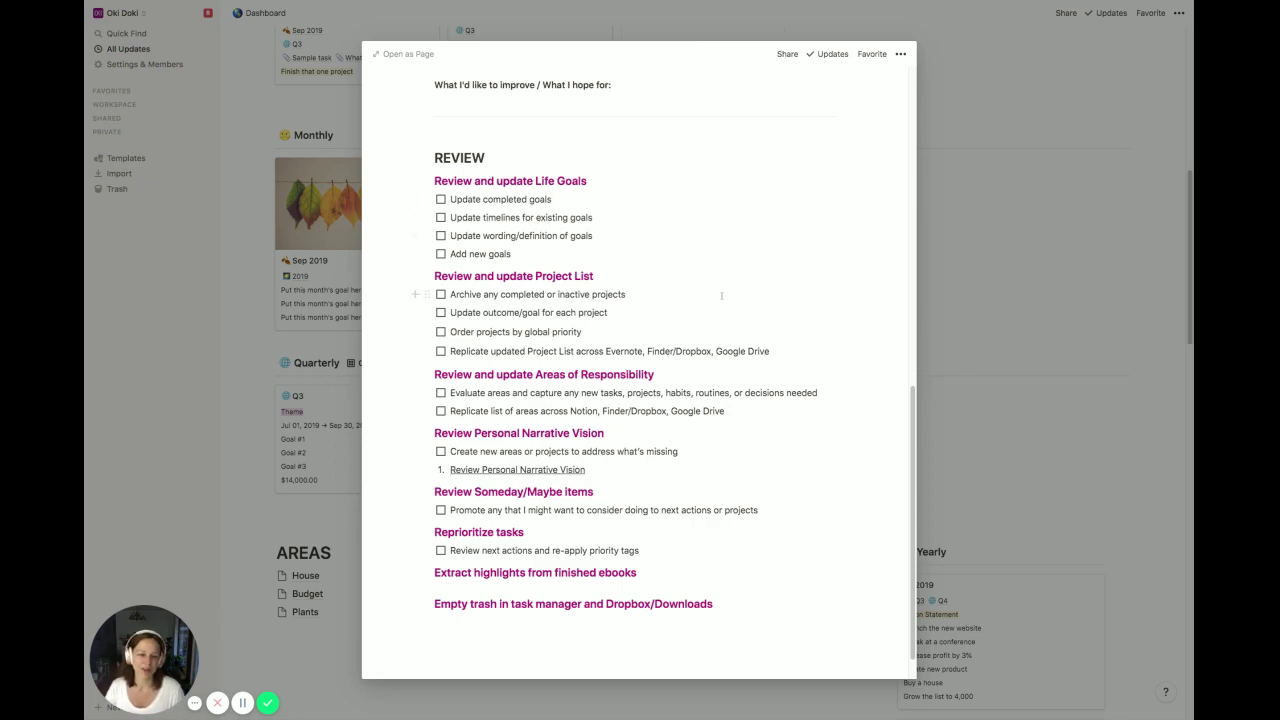
{"action": "scroll", "coordinate": [621, 345], "scroll_direction": "up", "scroll_amount": 15}
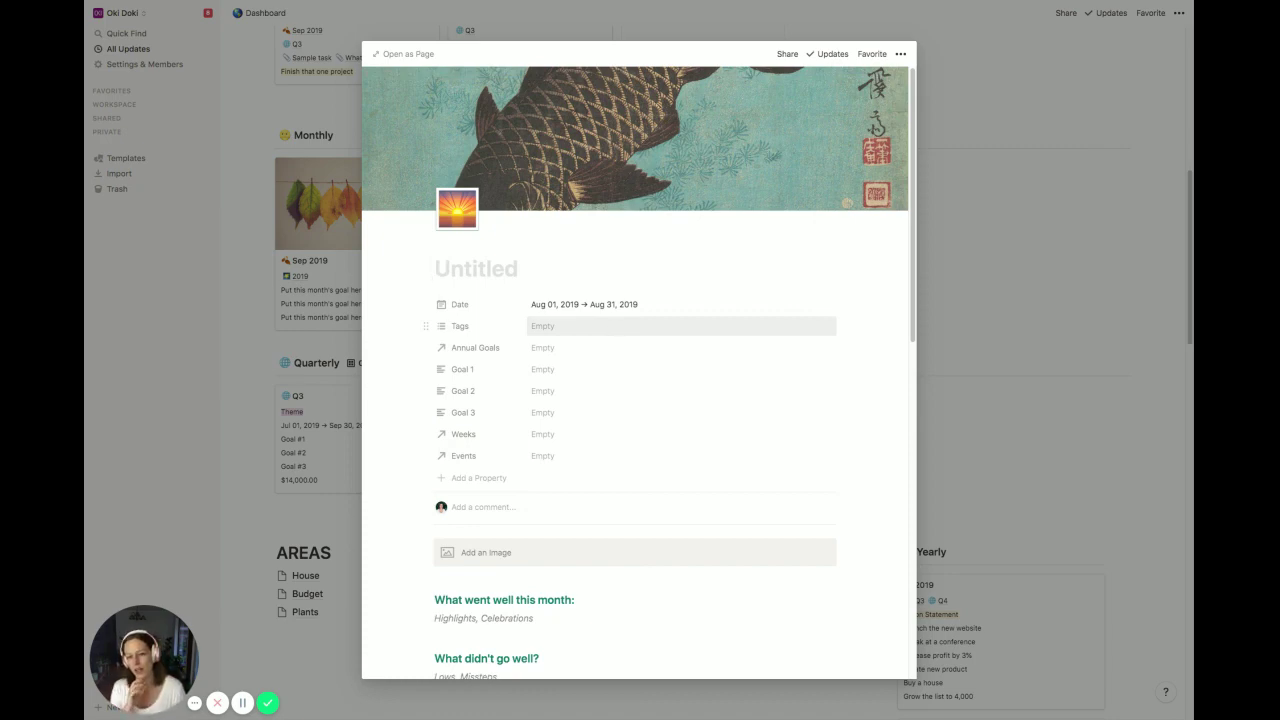
{"action": "left_click", "coordinate": [985, 262]}
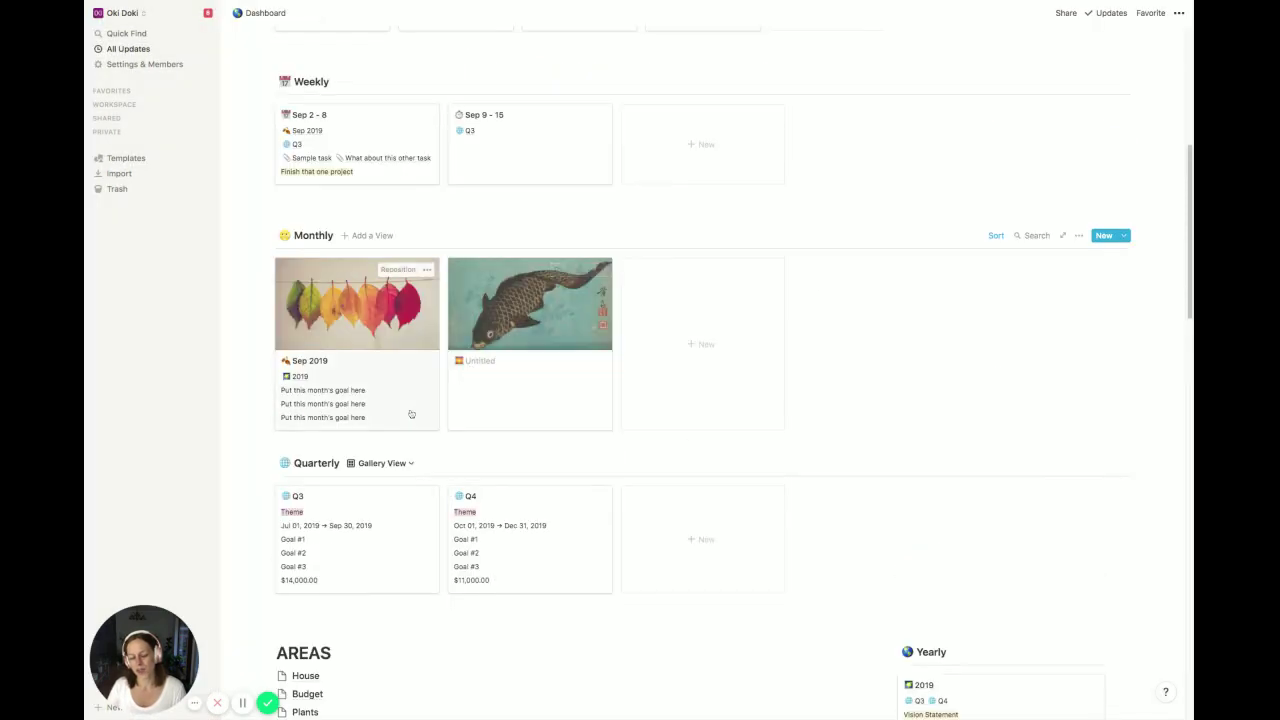
Step: Go back to the Journal gallery at the beginning of the Dashboard
{"action": "scroll", "coordinate": [410, 412], "scroll_direction": "up", "scroll_amount": 5}
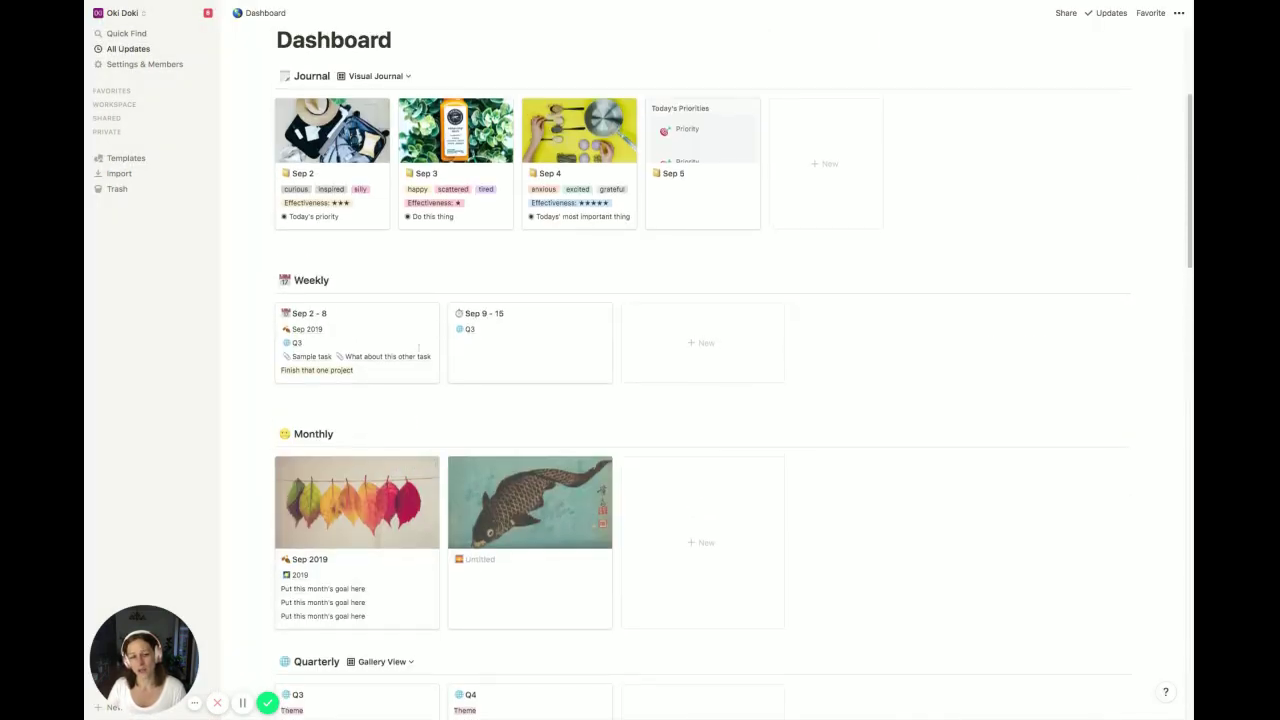
{"action": "scroll", "coordinate": [418, 347], "scroll_direction": "up", "scroll_amount": 4}
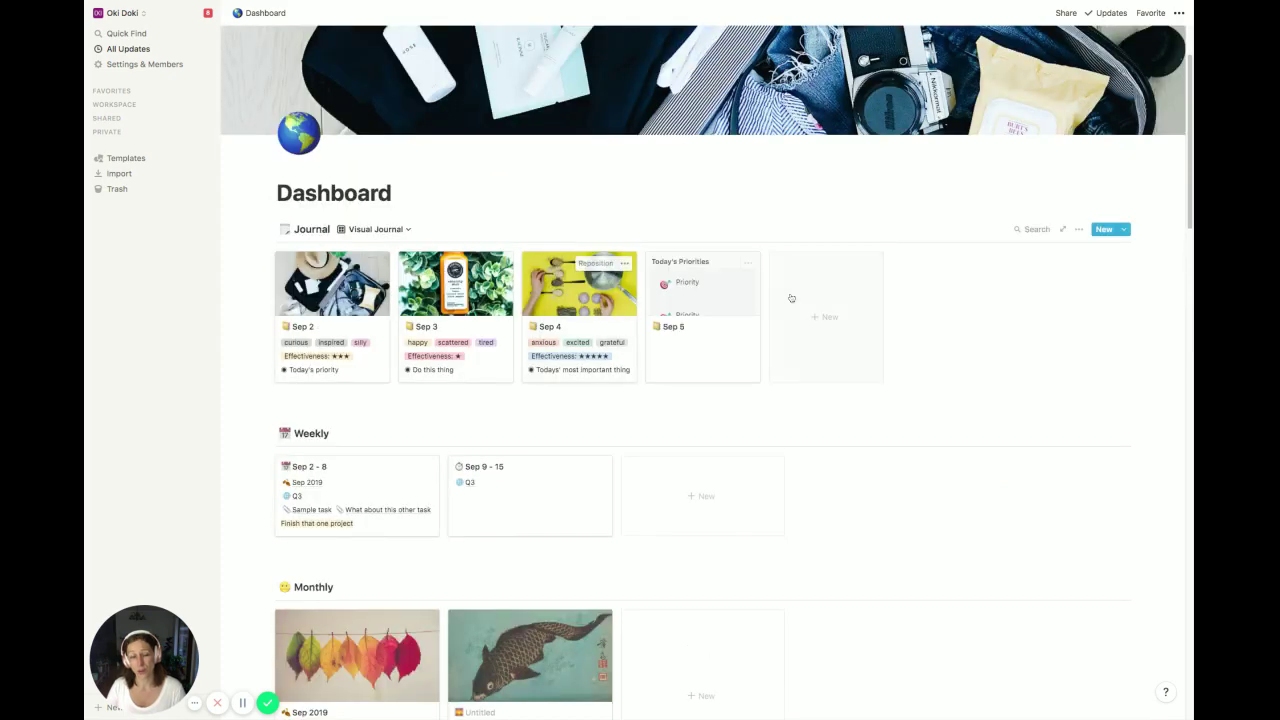
{"action": "scroll", "coordinate": [827, 348], "scroll_direction": "up", "scroll_amount": 2}
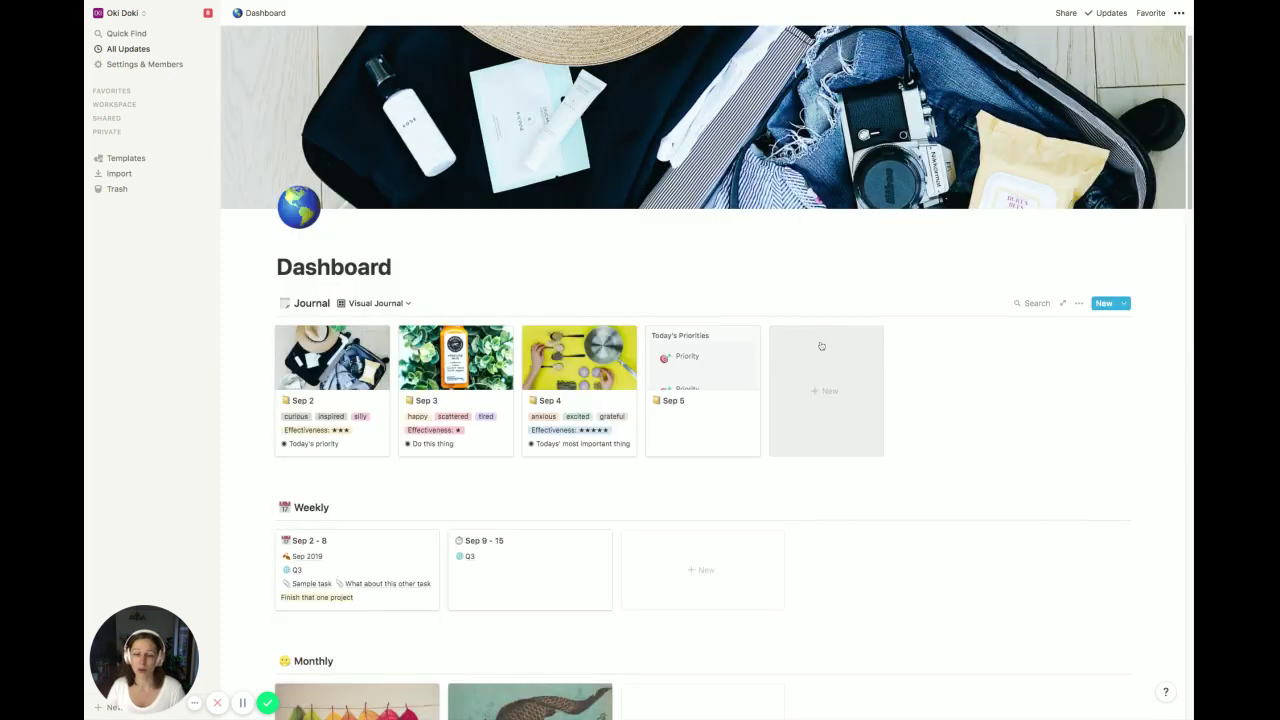